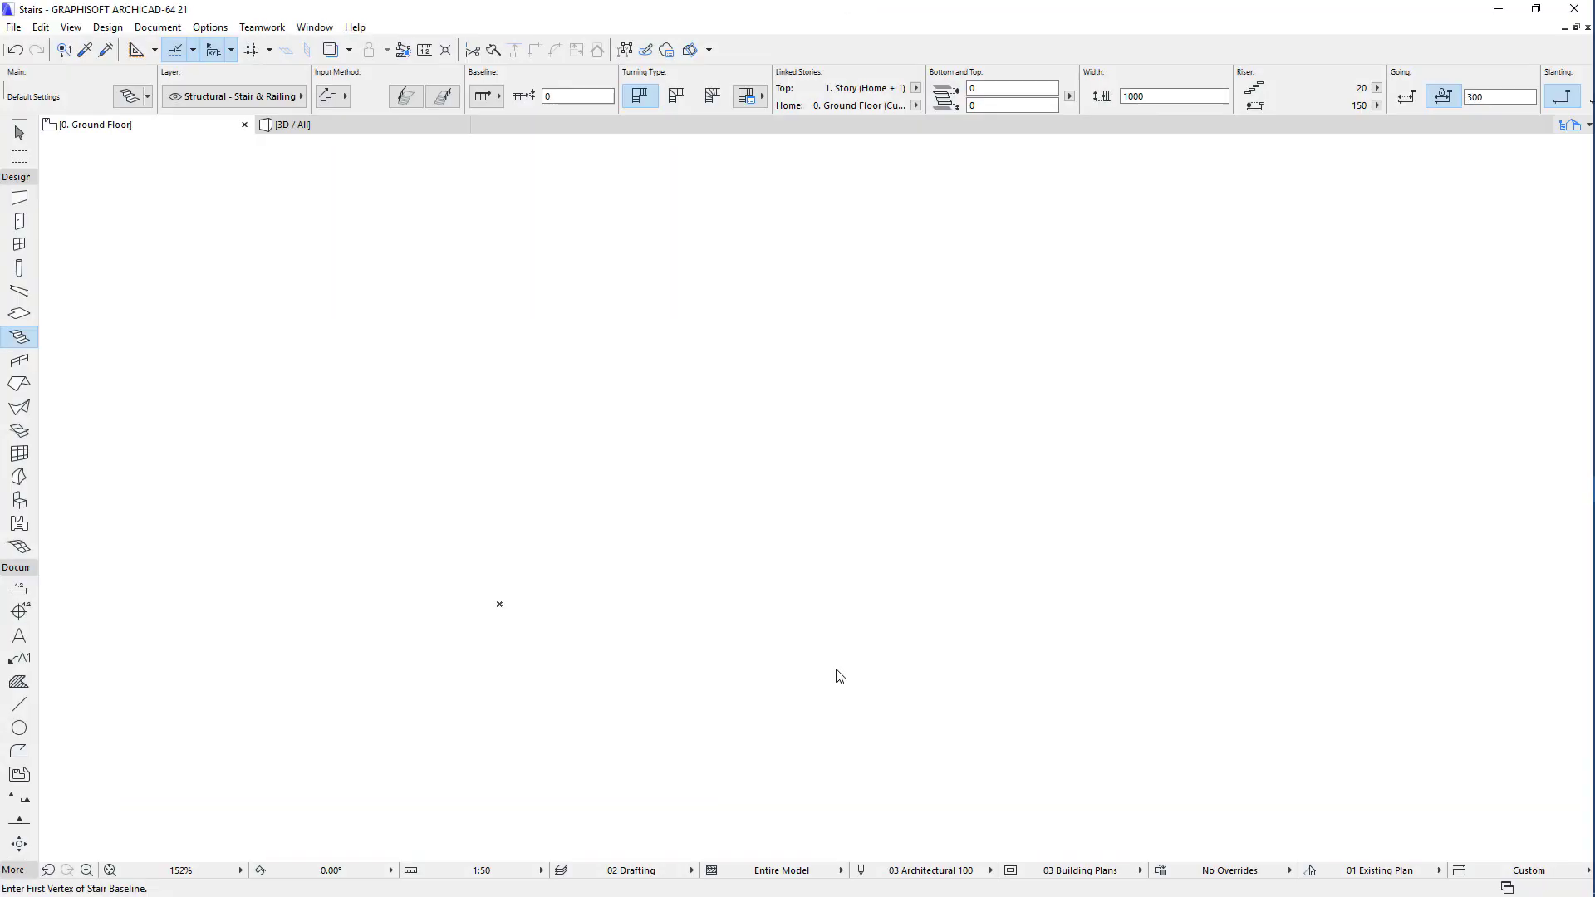
# - Draw the stair from the origin: a 2500 flight, a 3000 flight, and a 3000 flight at 45°
pyautogui.click(499, 604)
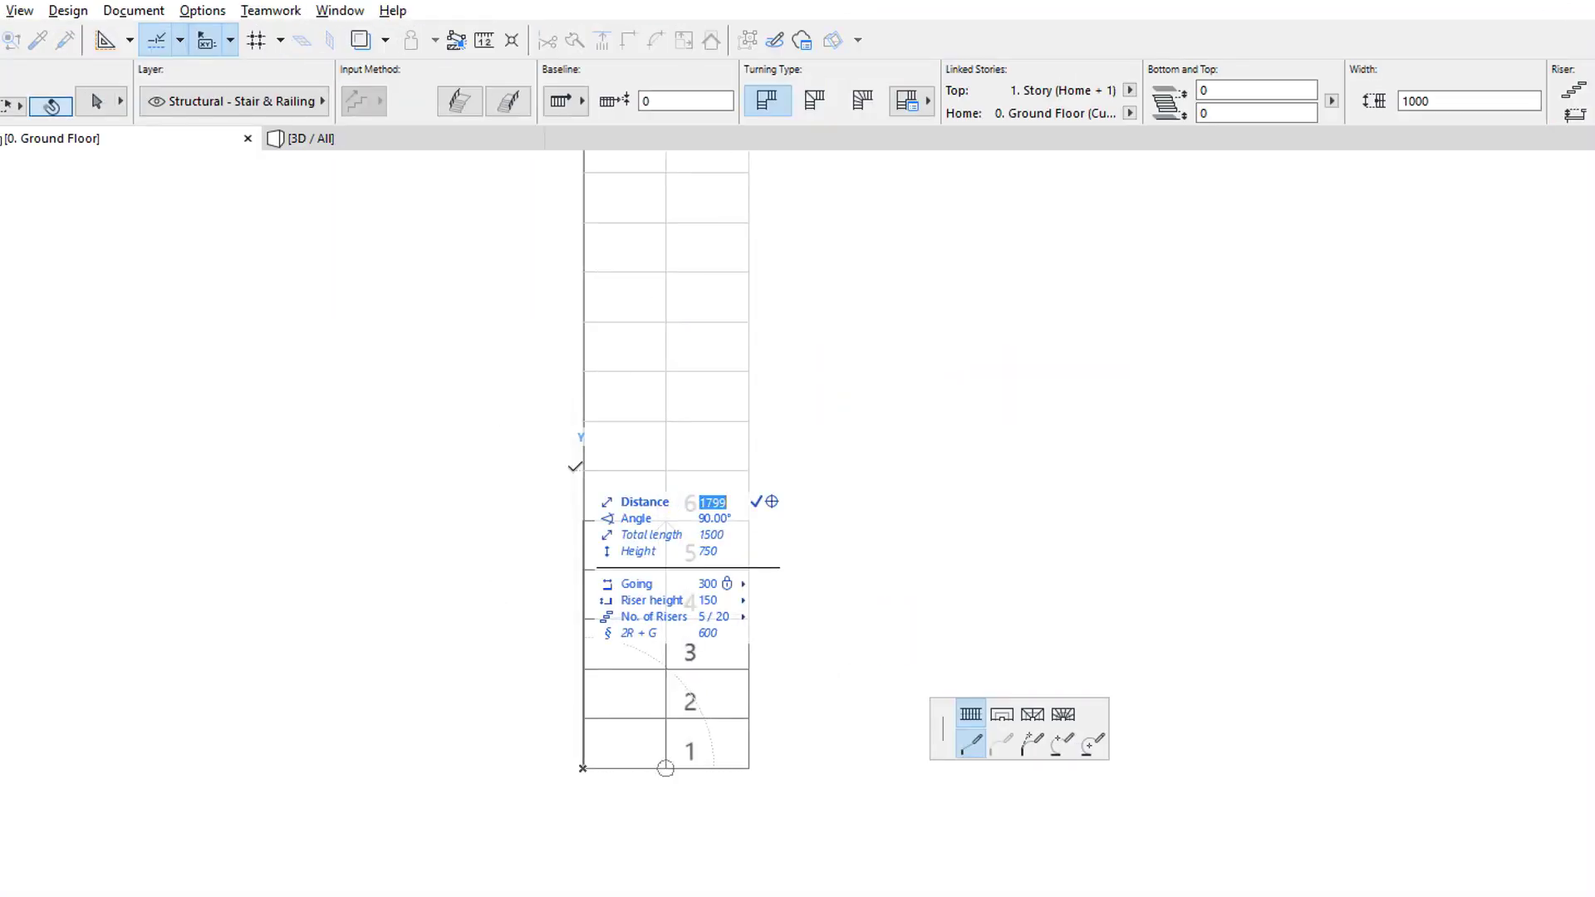
pyautogui.write('2500')
pyautogui.press('Return')
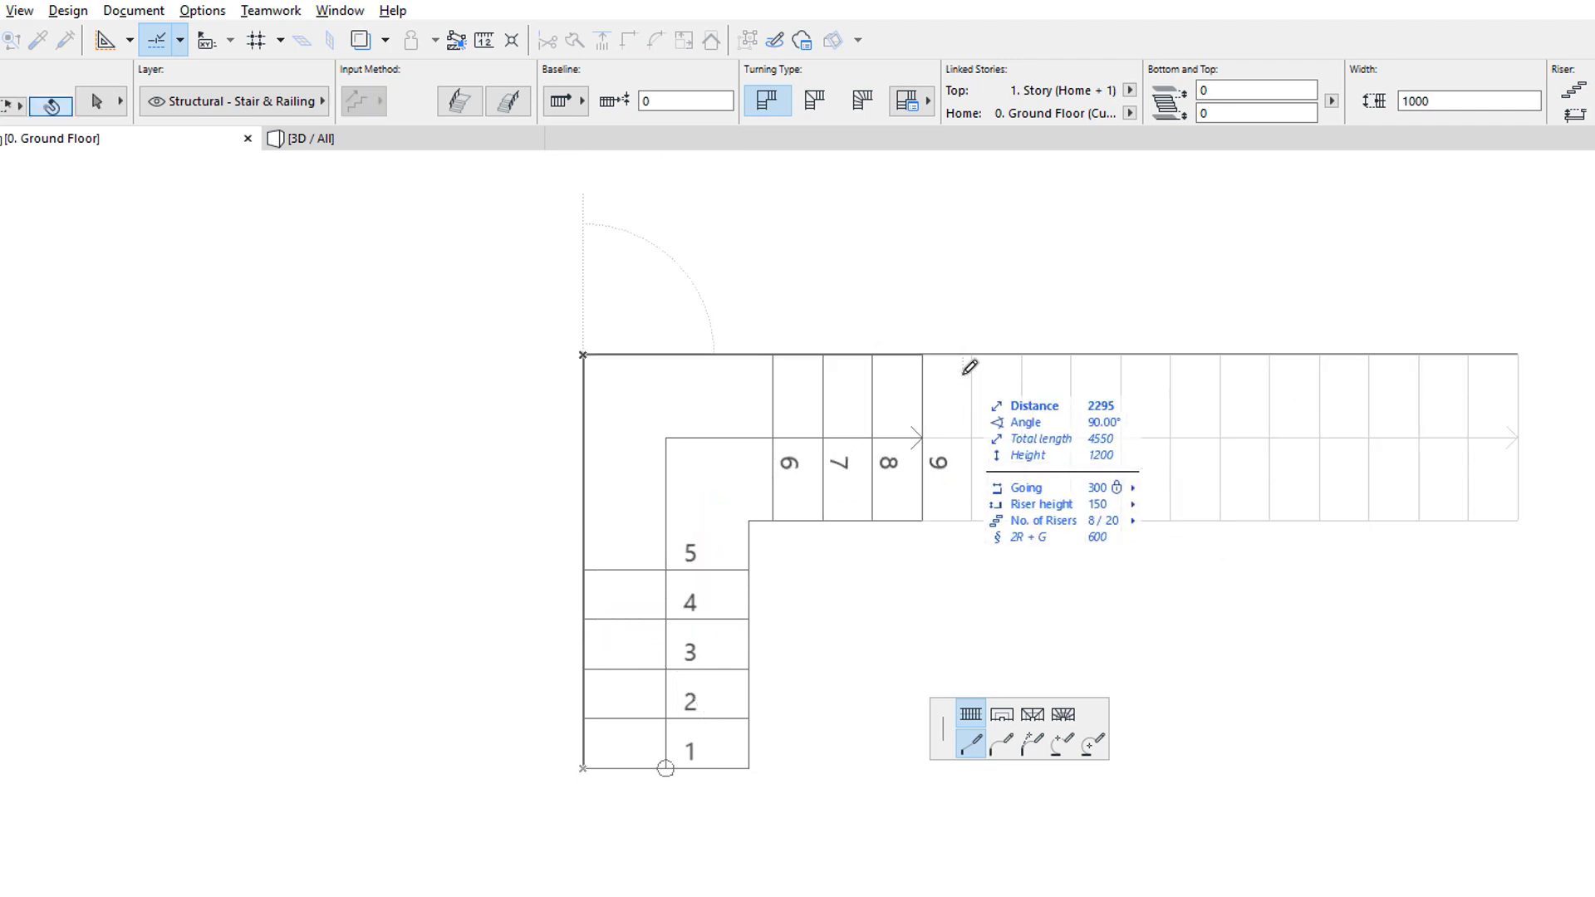
pyautogui.write('3000')
pyautogui.press('Return')
pyautogui.press('shift')
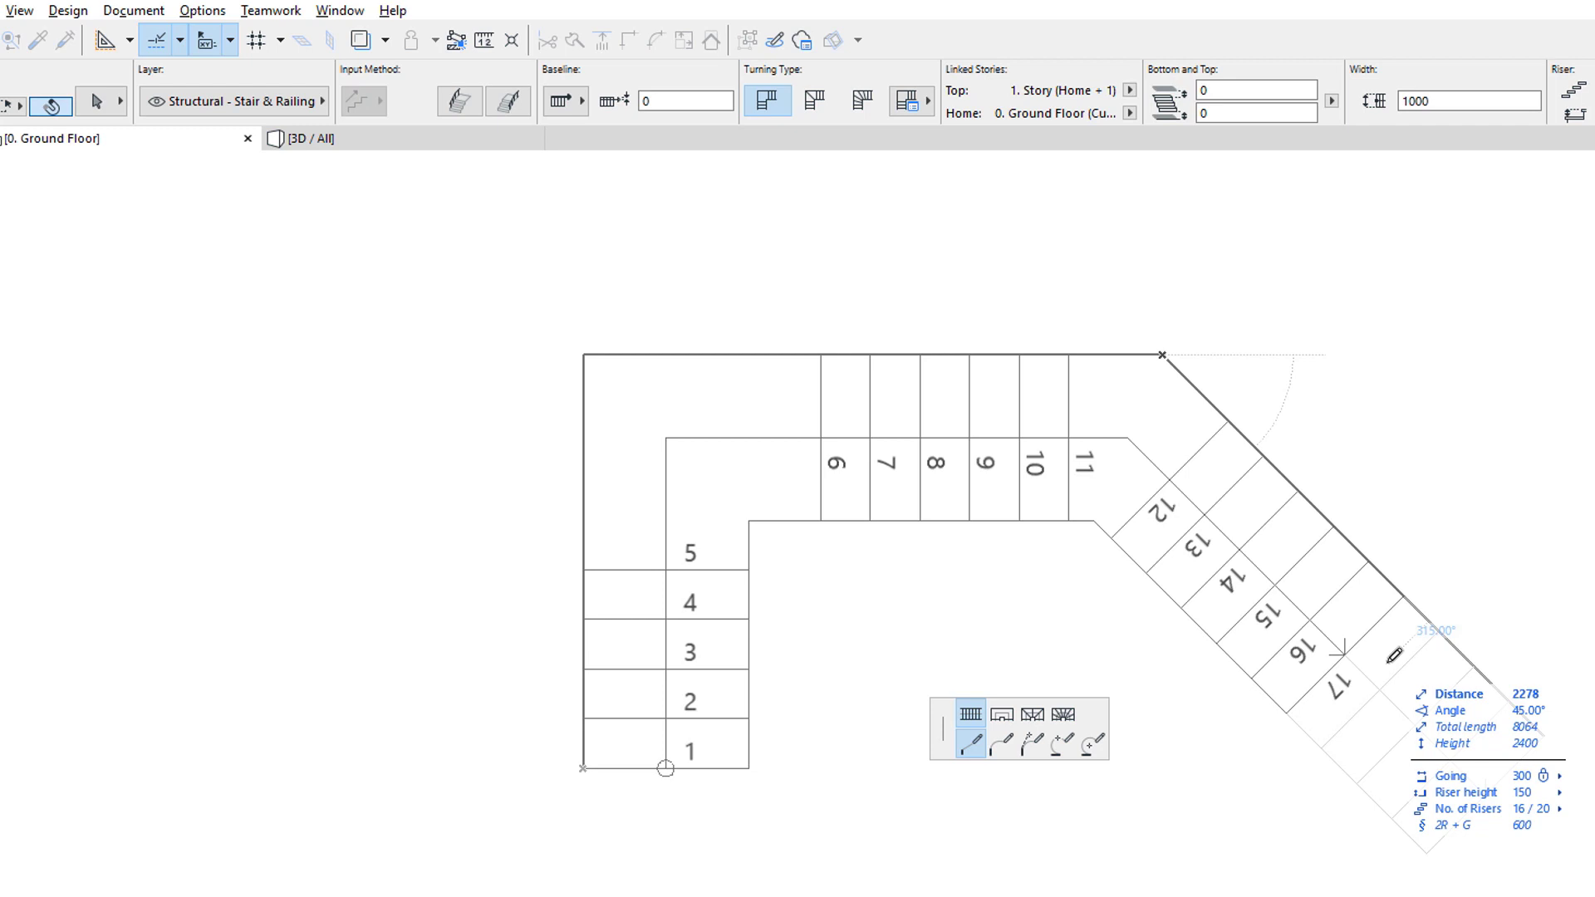
pyautogui.write('3000')
pyautogui.press('Return')
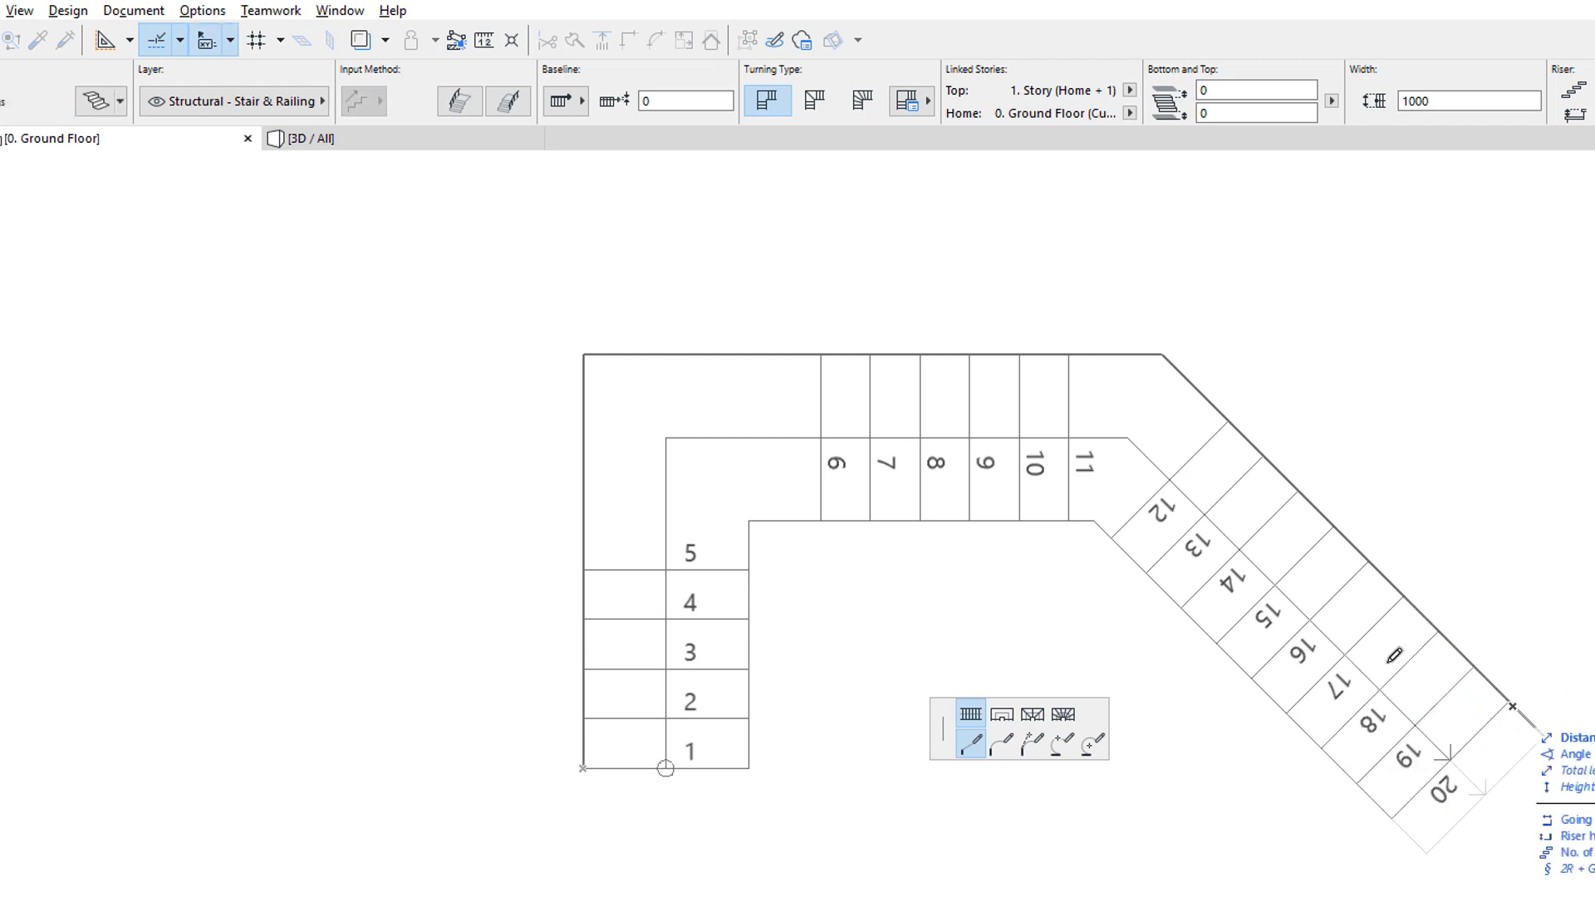
pyautogui.doubleClick(1512, 706)
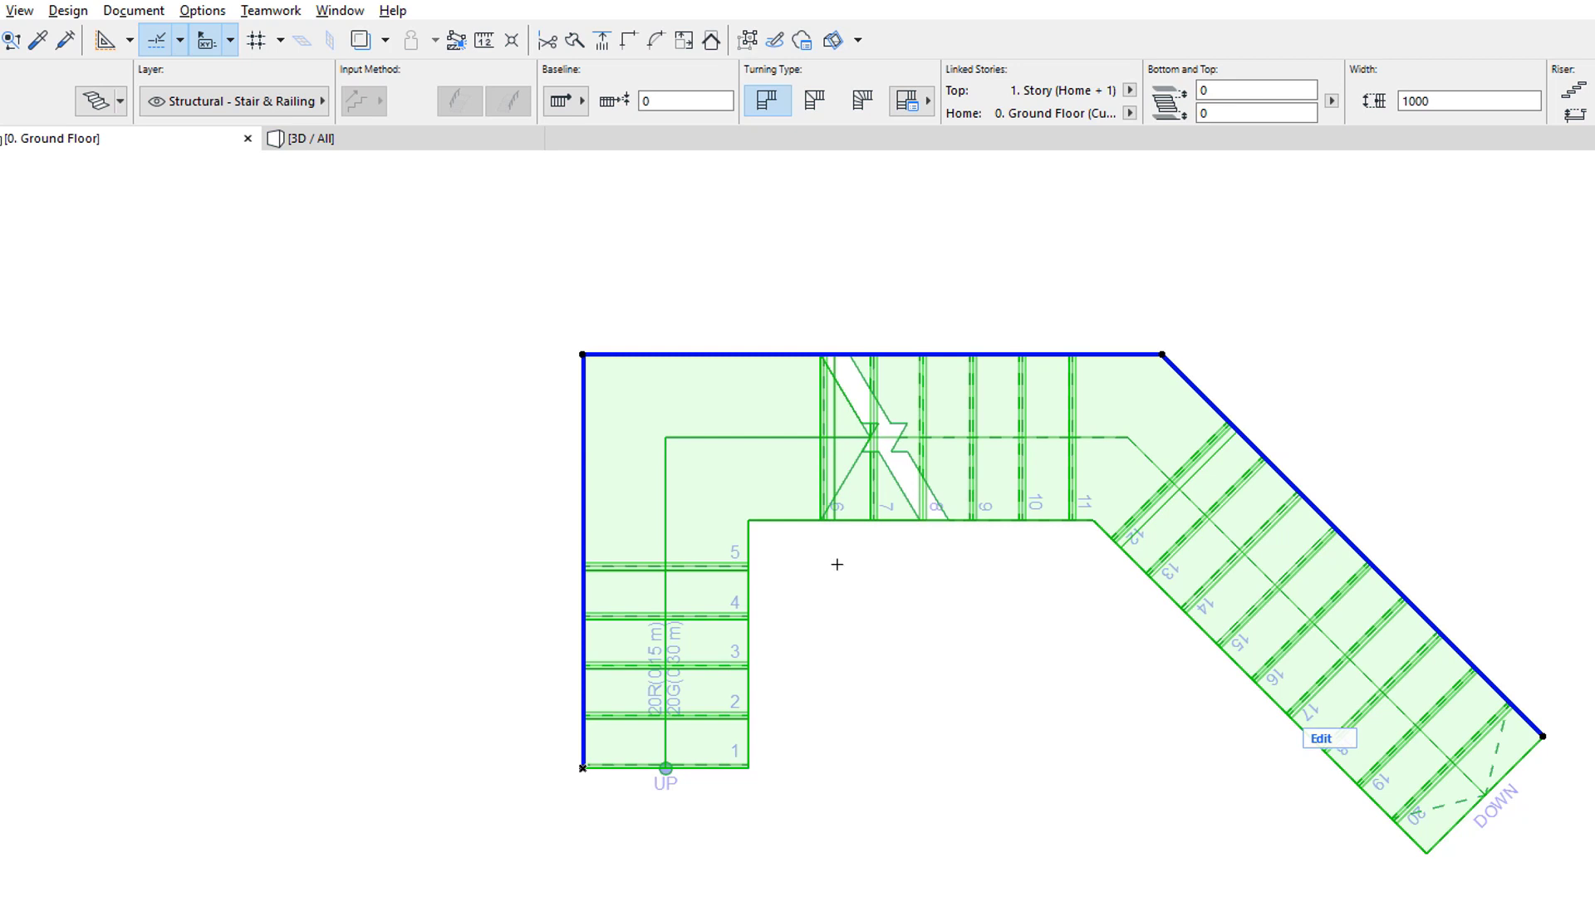
# - Deselect the finished 20-riser stair
pyautogui.press('Escape')
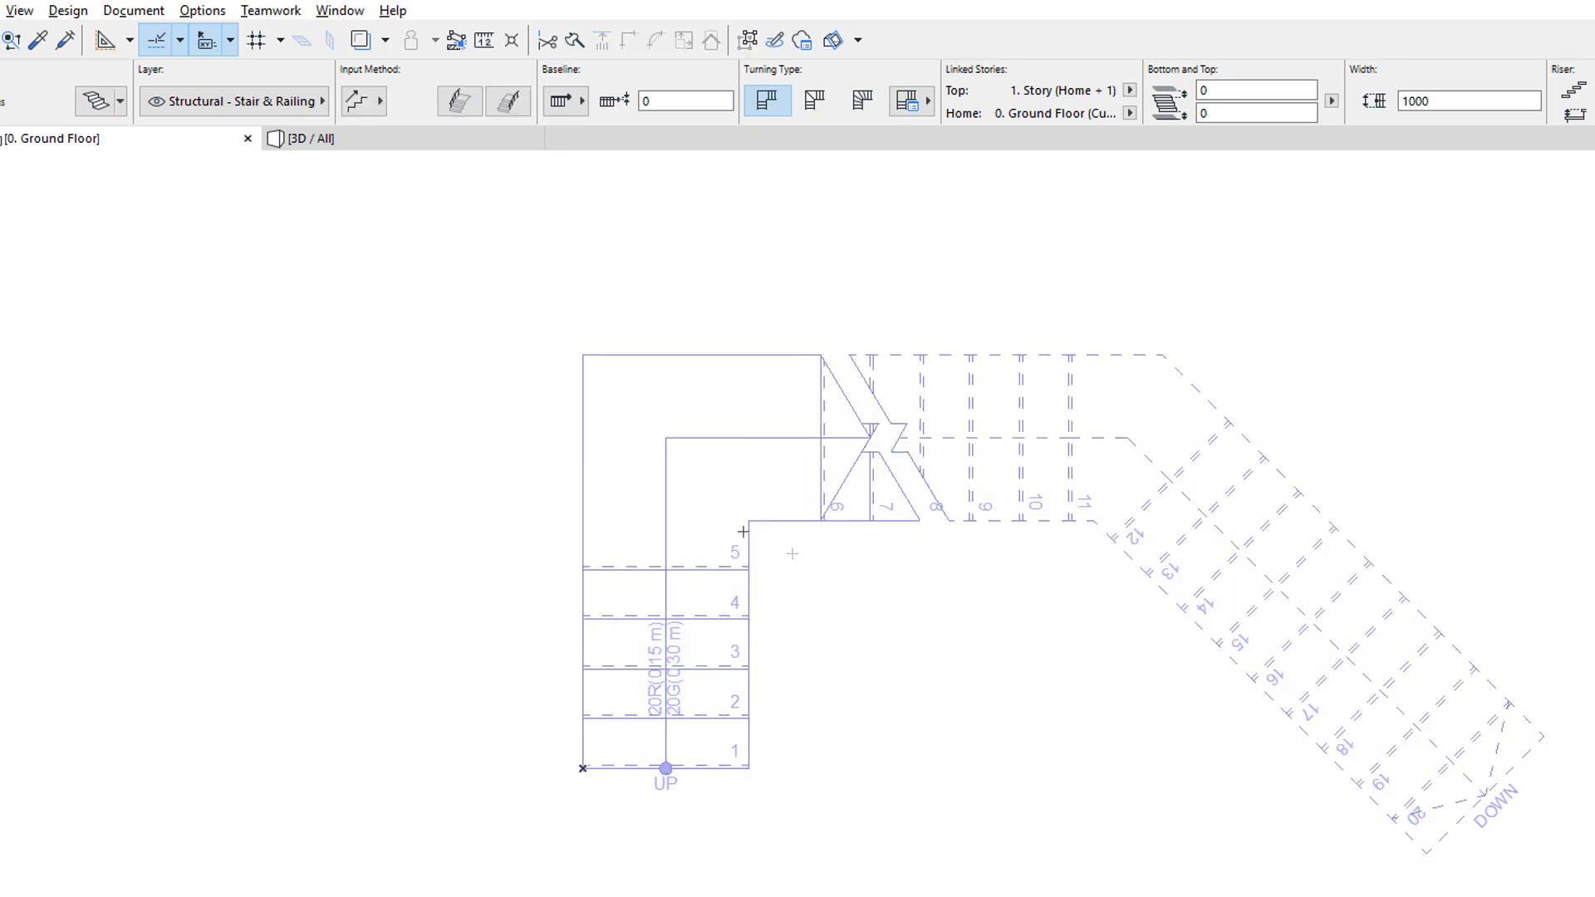
pyautogui.click(20, 10)
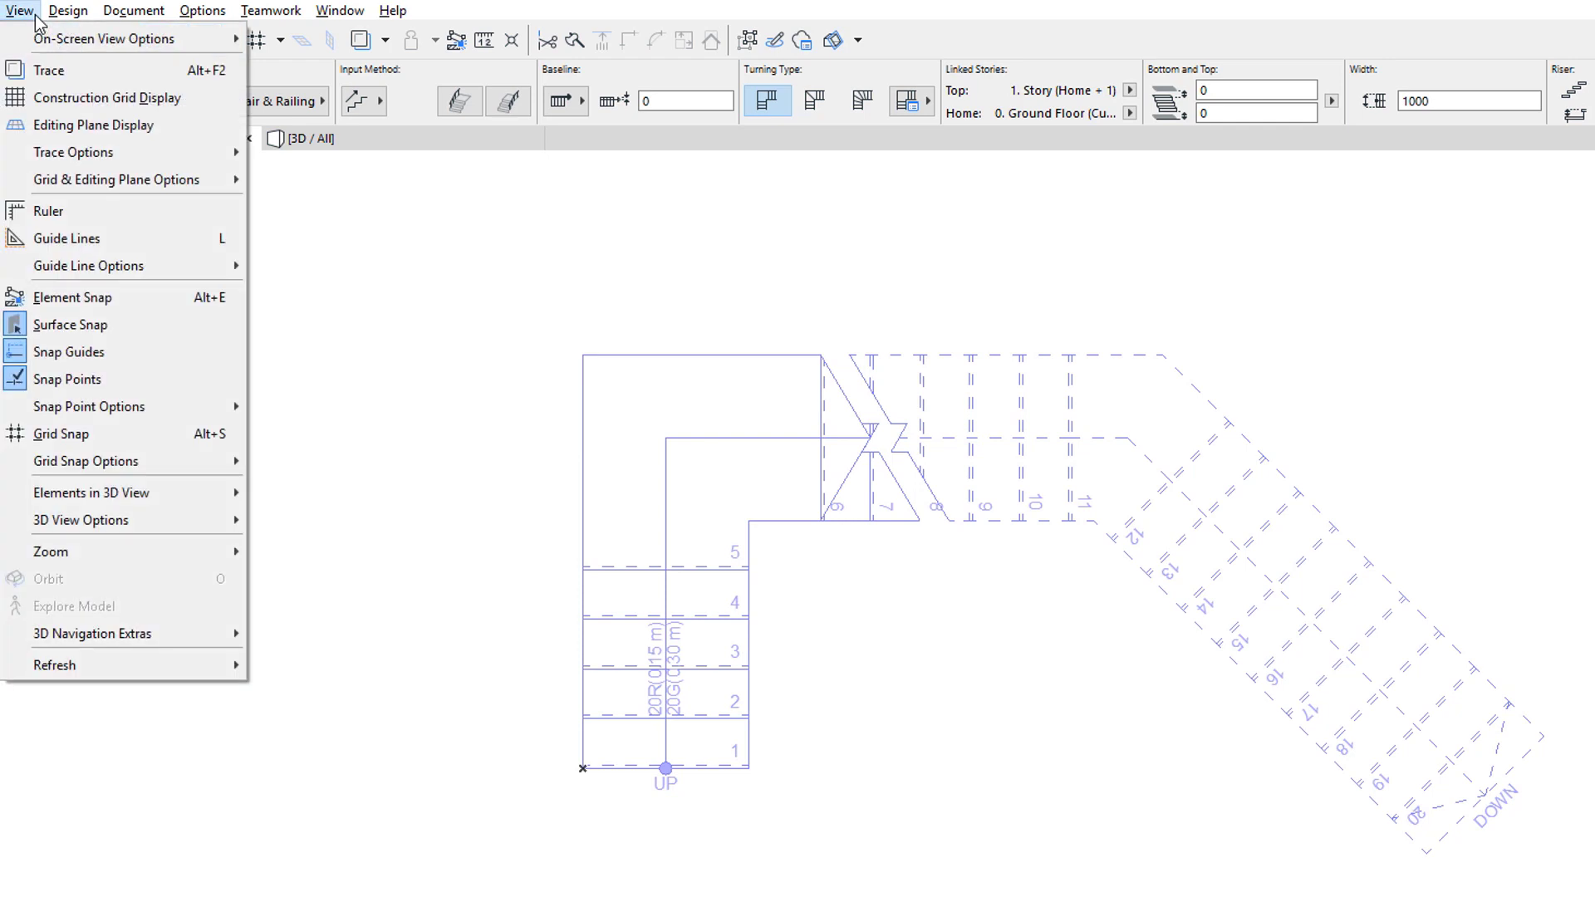
pyautogui.moveTo(156, 43)
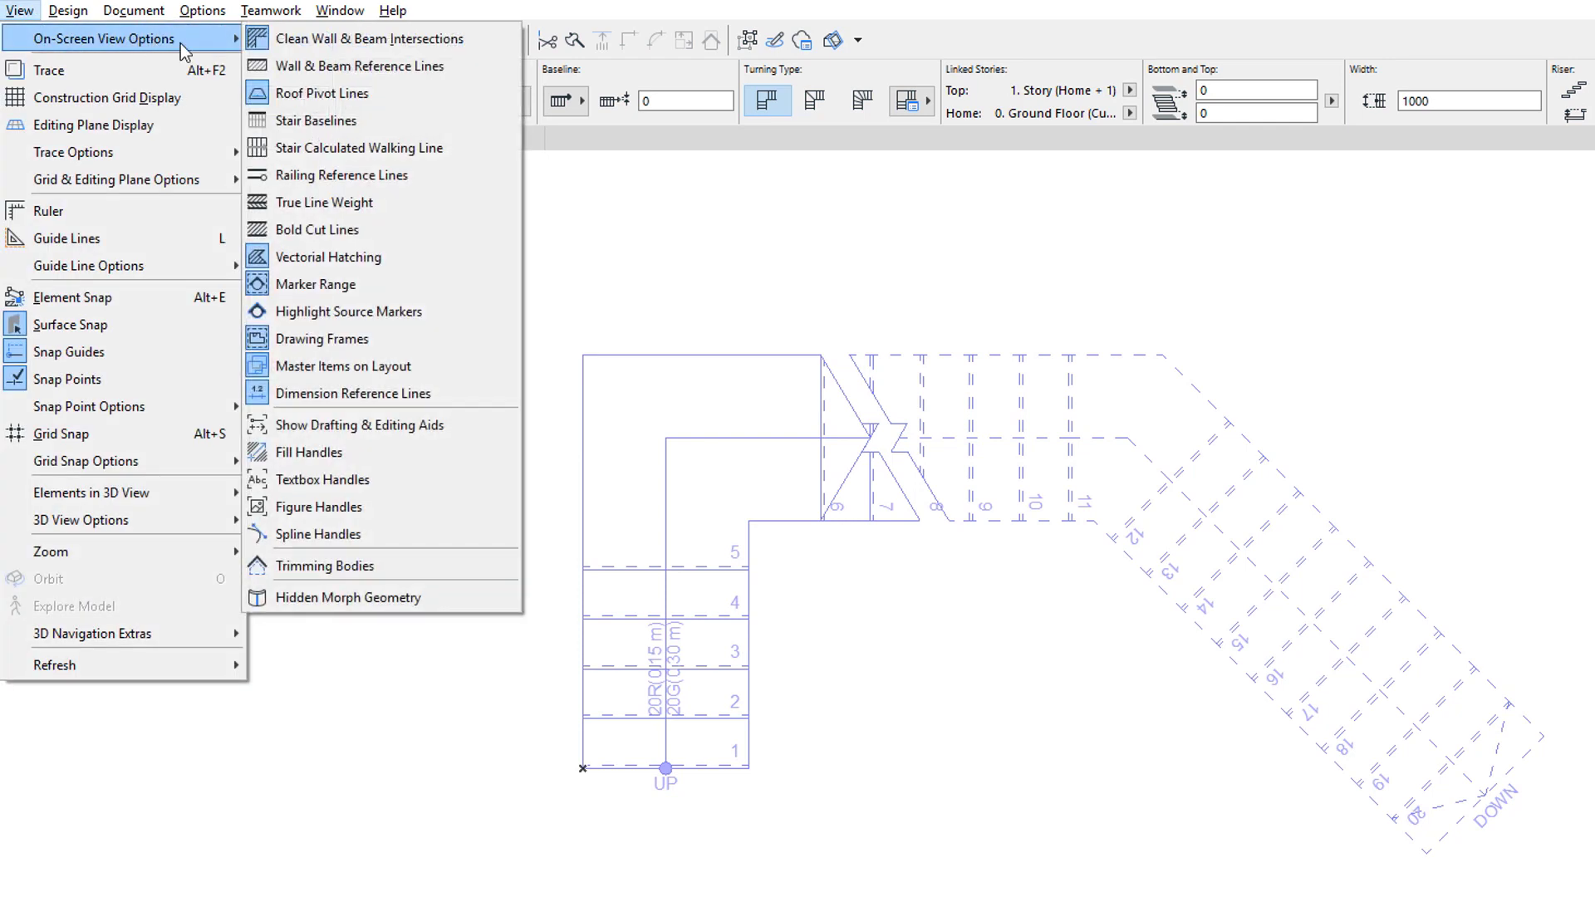
pyautogui.click(435, 128)
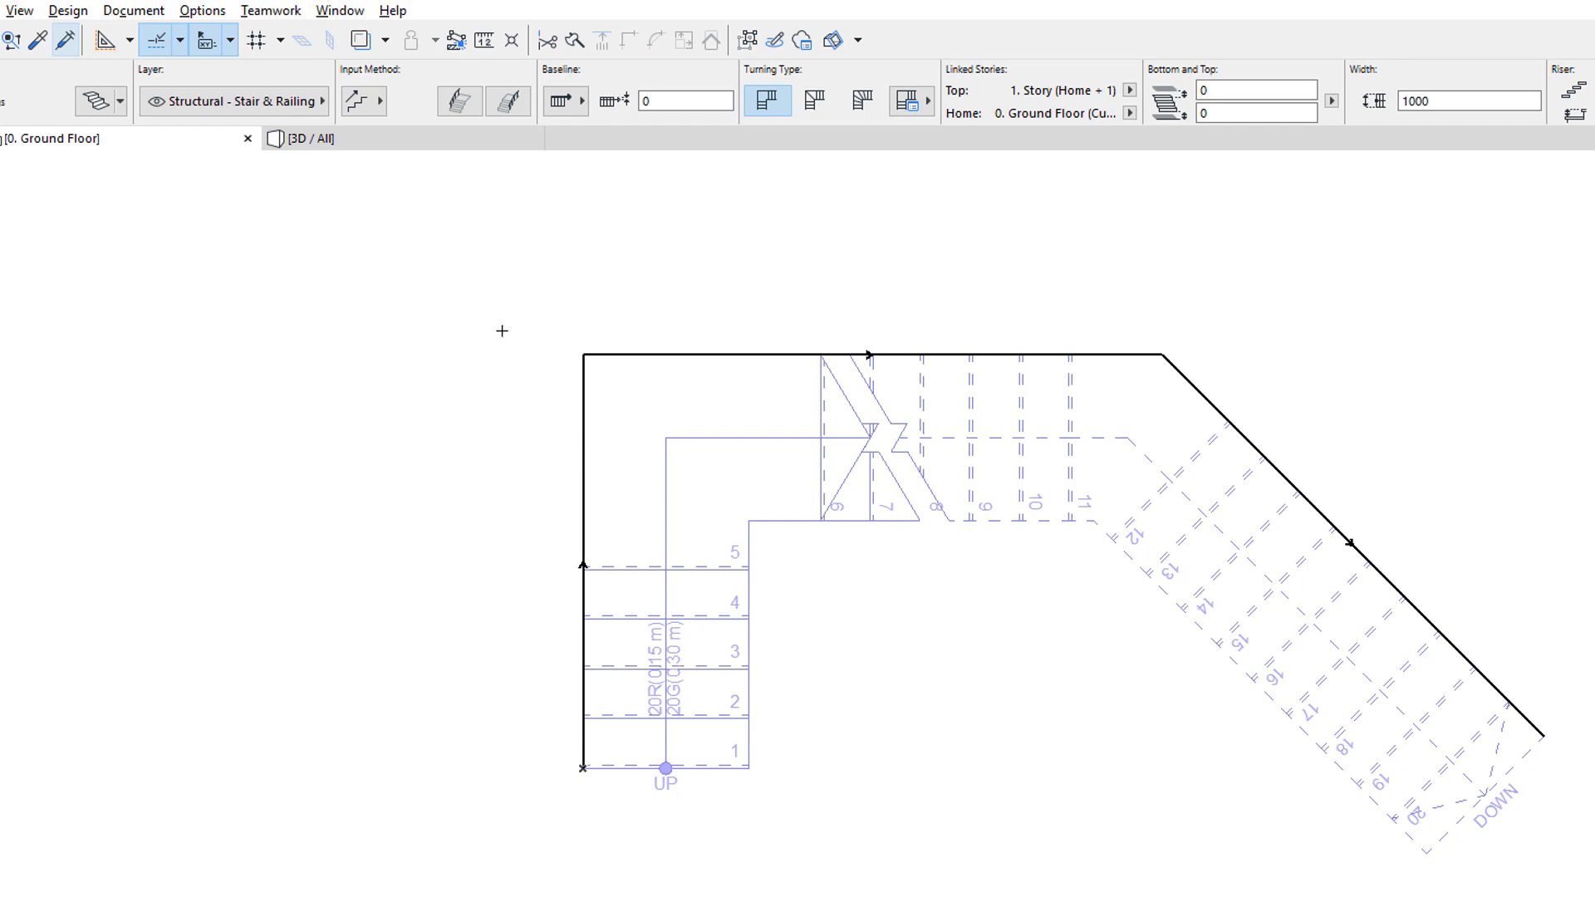
pyautogui.click(20, 10)
pyautogui.moveTo(73, 43)
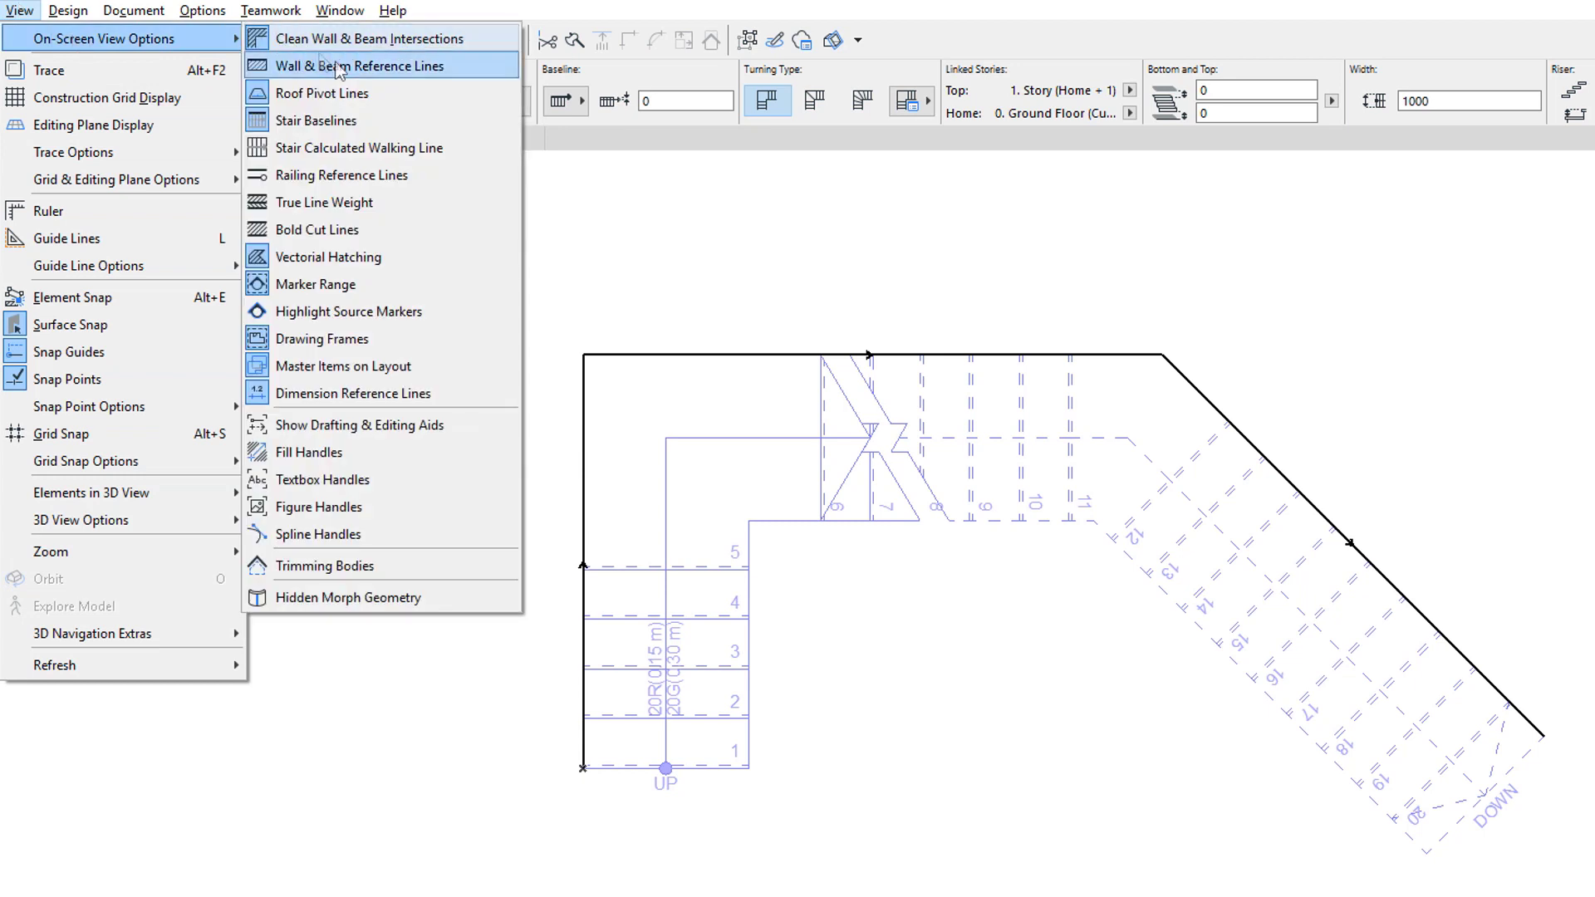
pyautogui.click(465, 124)
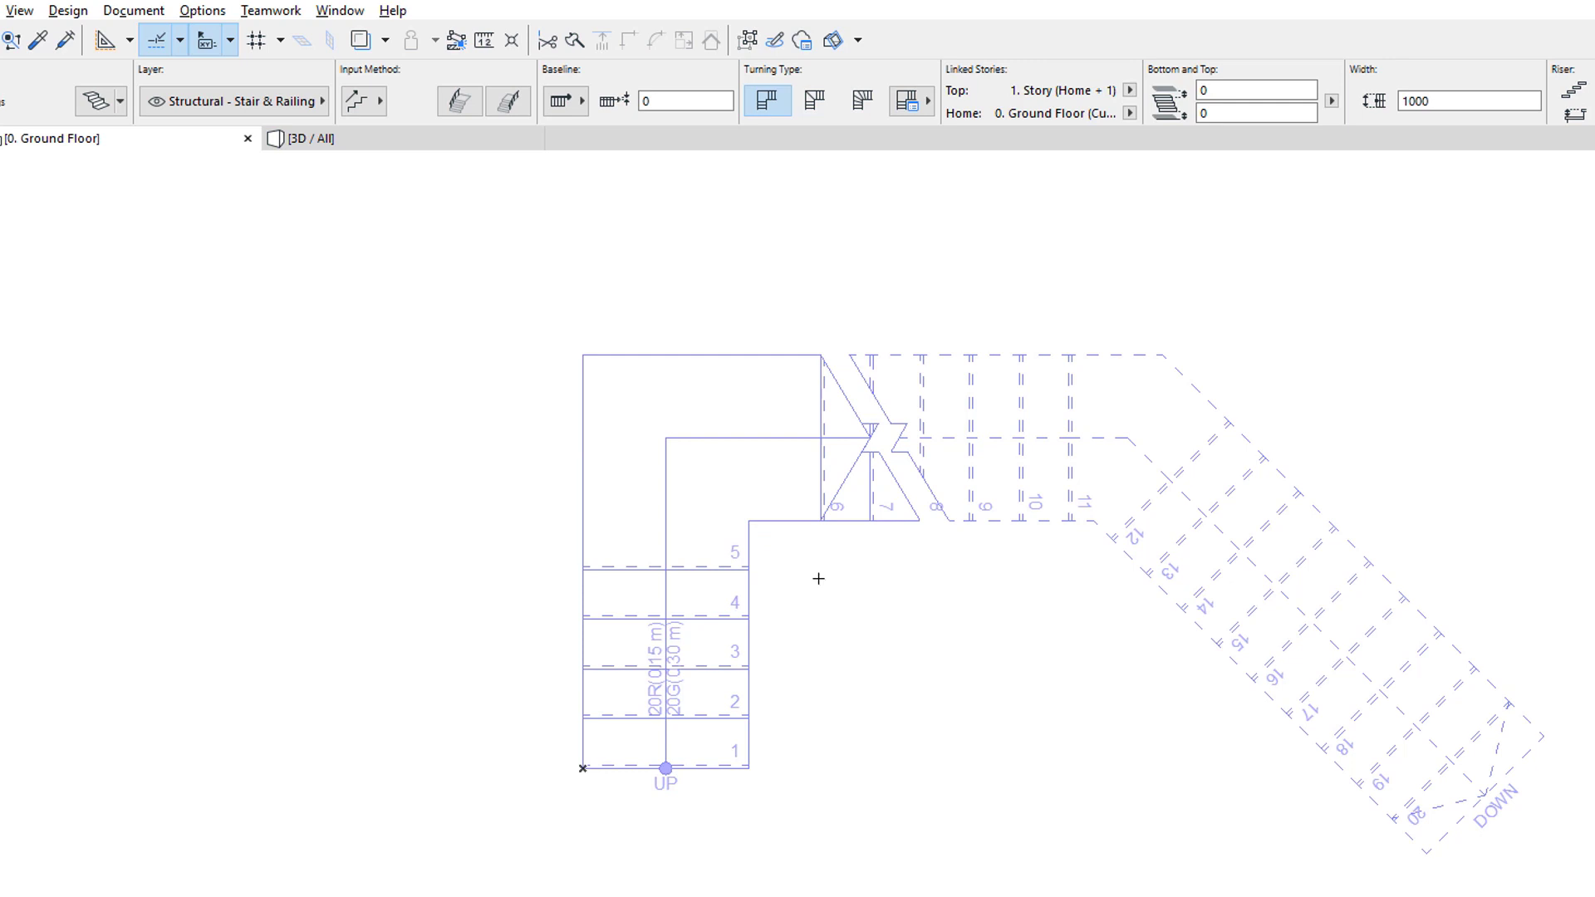
pyautogui.click(791, 523)
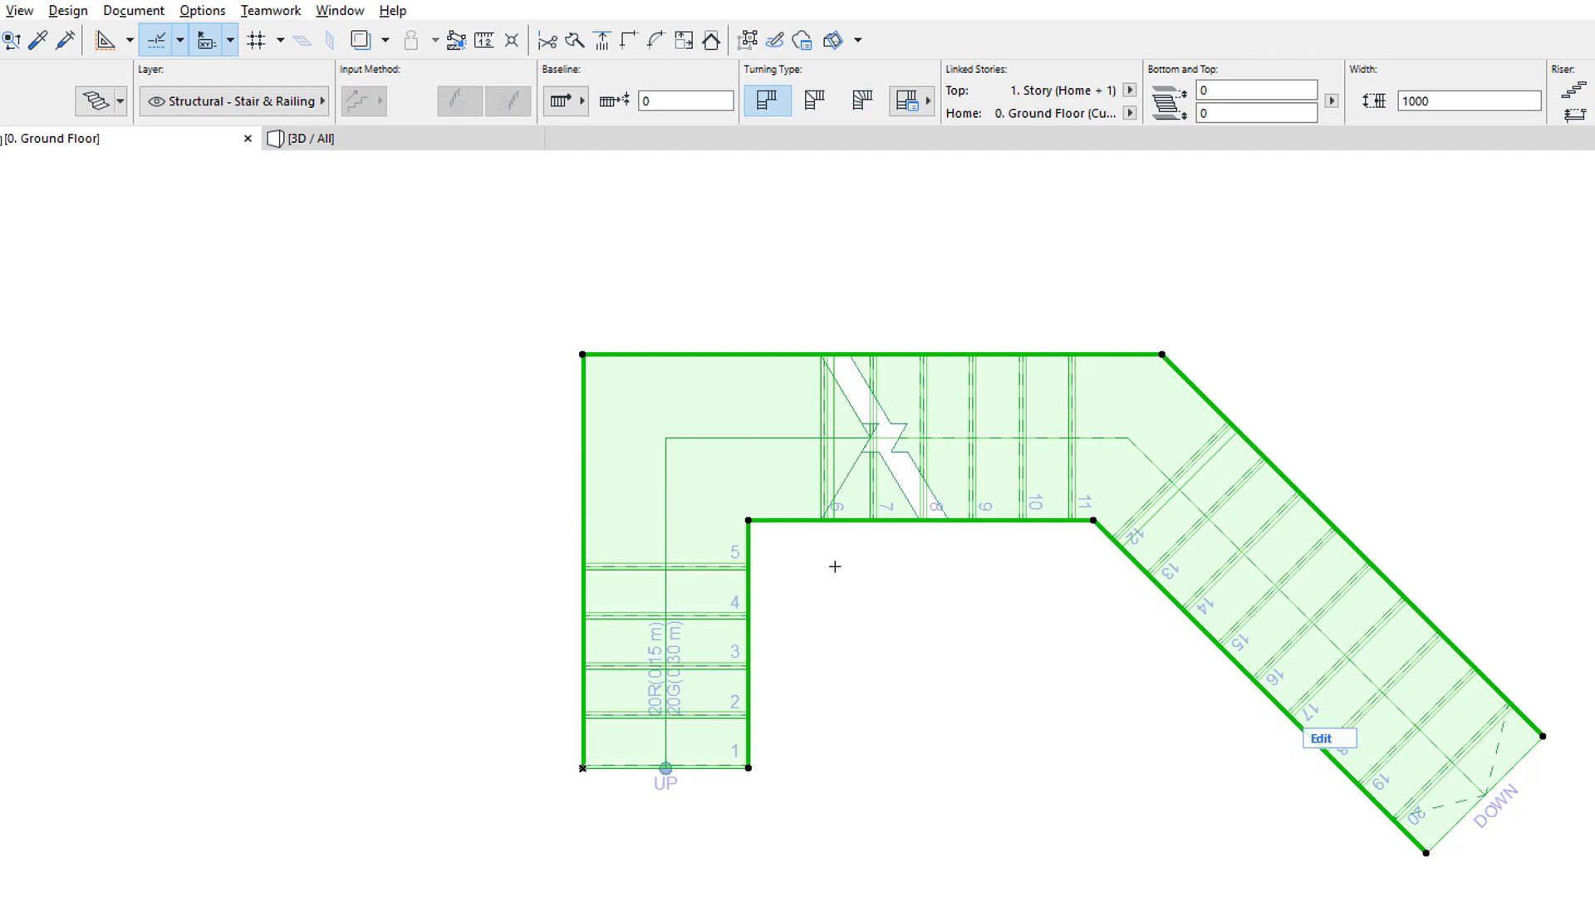
pyautogui.press('Escape')
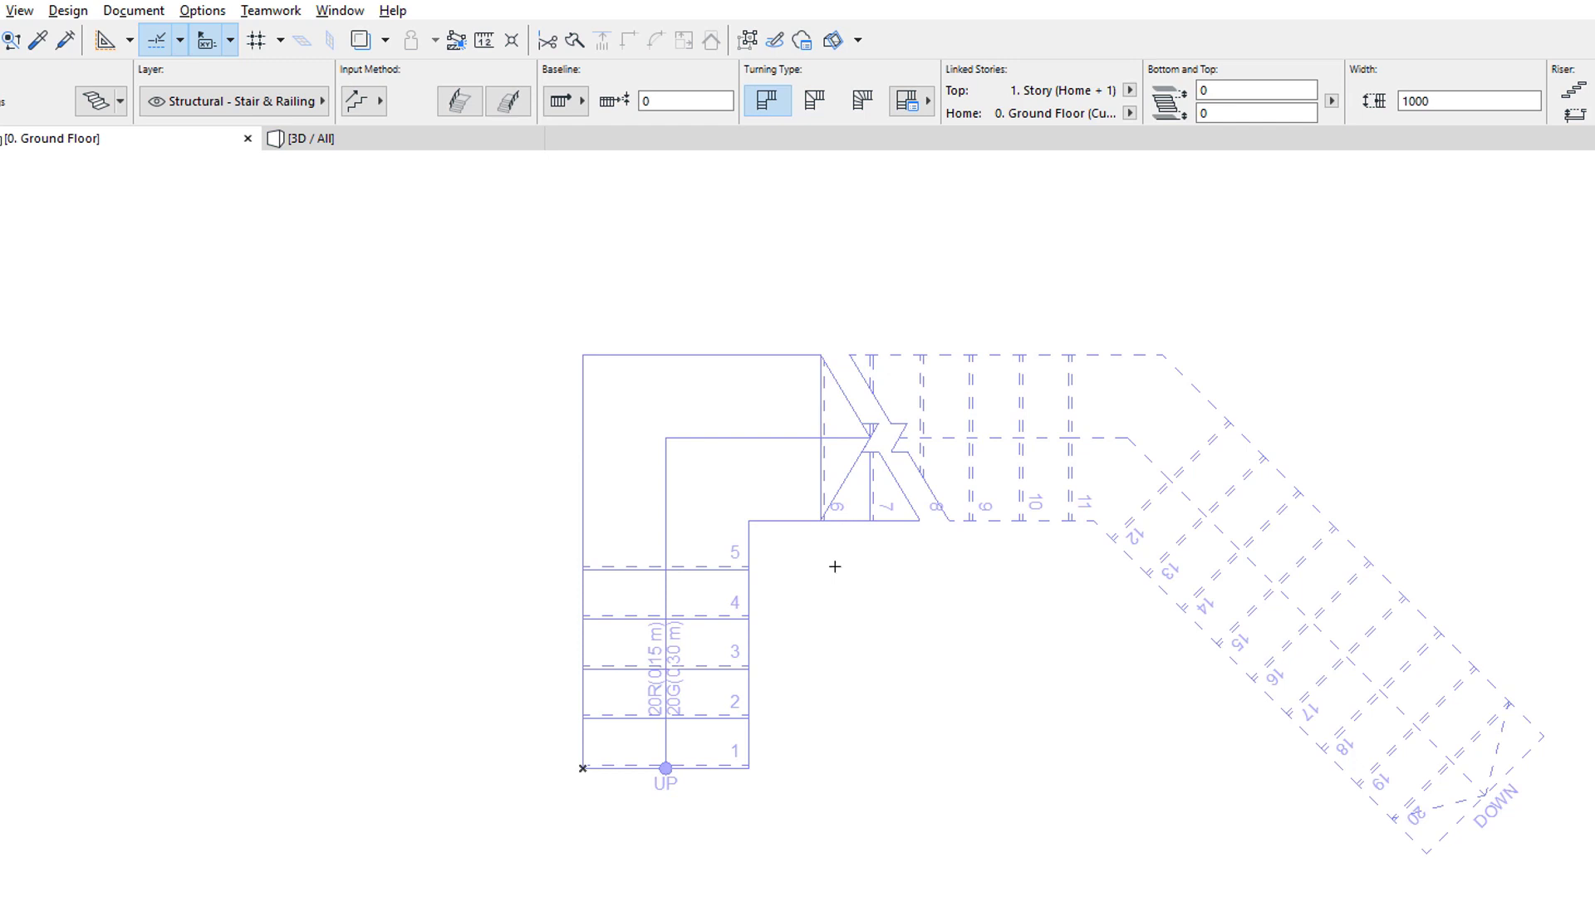
pyautogui.click(623, 355)
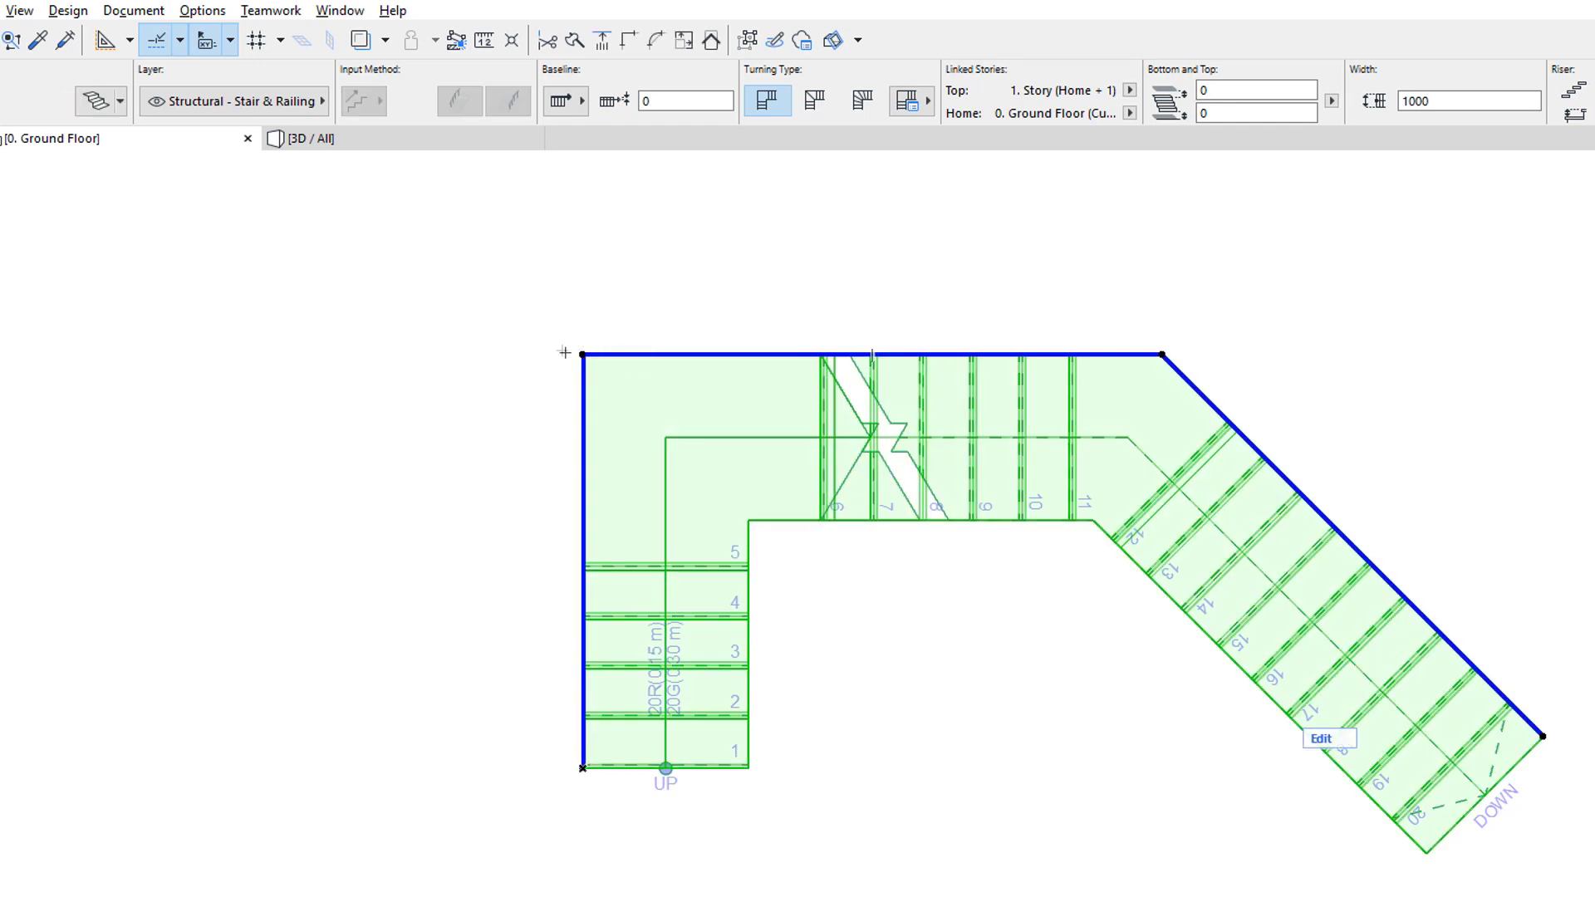
pyautogui.click(584, 353)
pyautogui.click(913, 683)
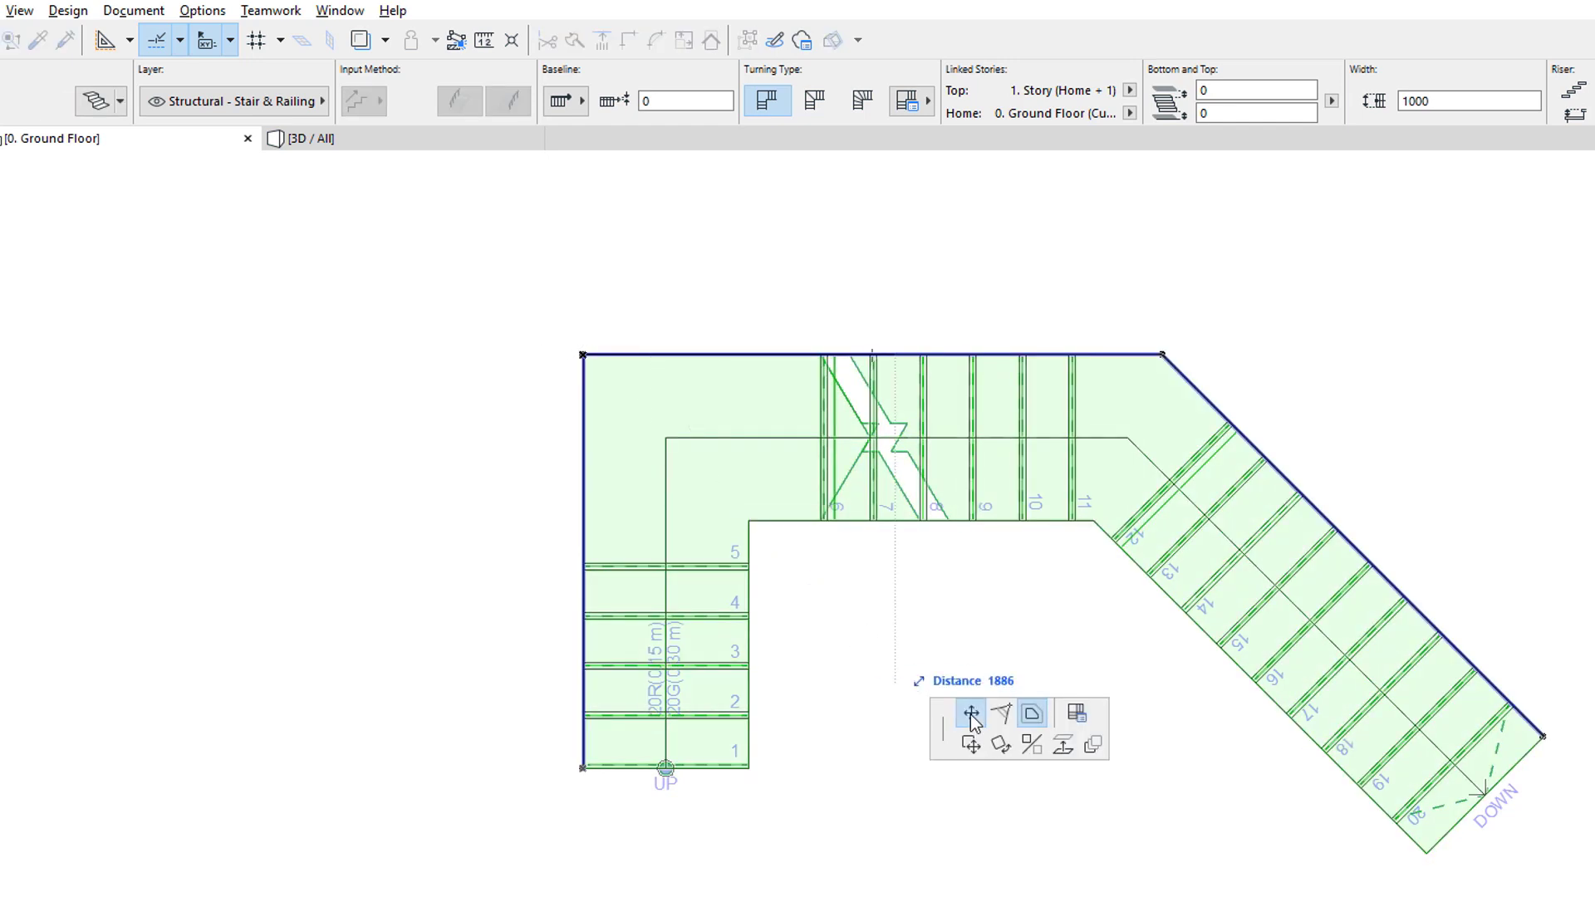
pyautogui.click(530, 302)
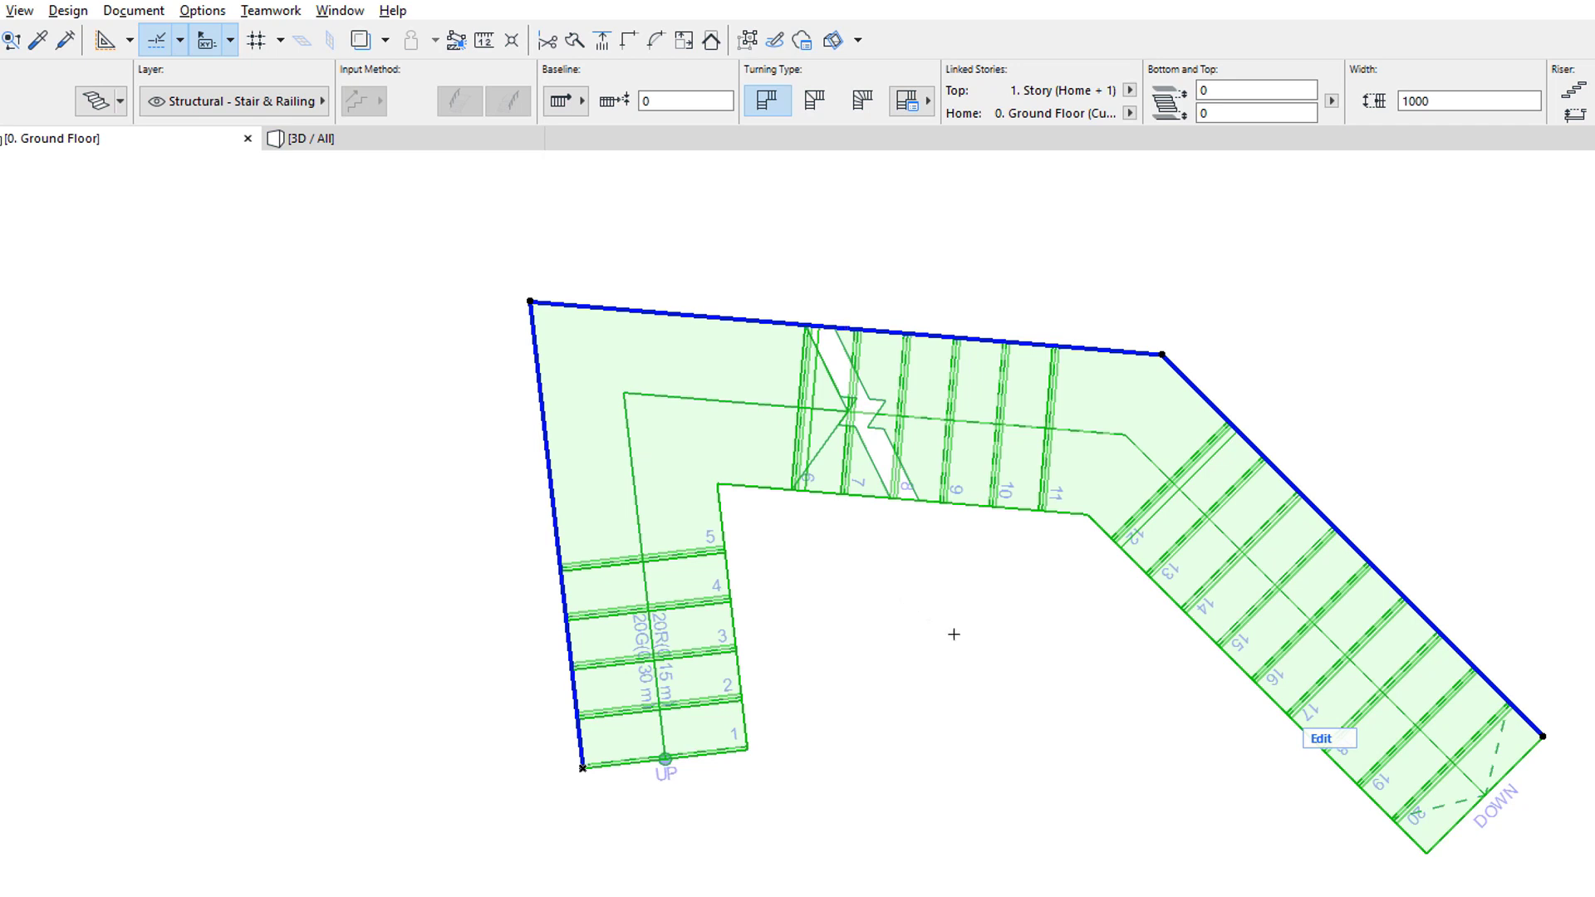
pyautogui.hotkey('ctrl', 'z')
pyautogui.press('Escape')
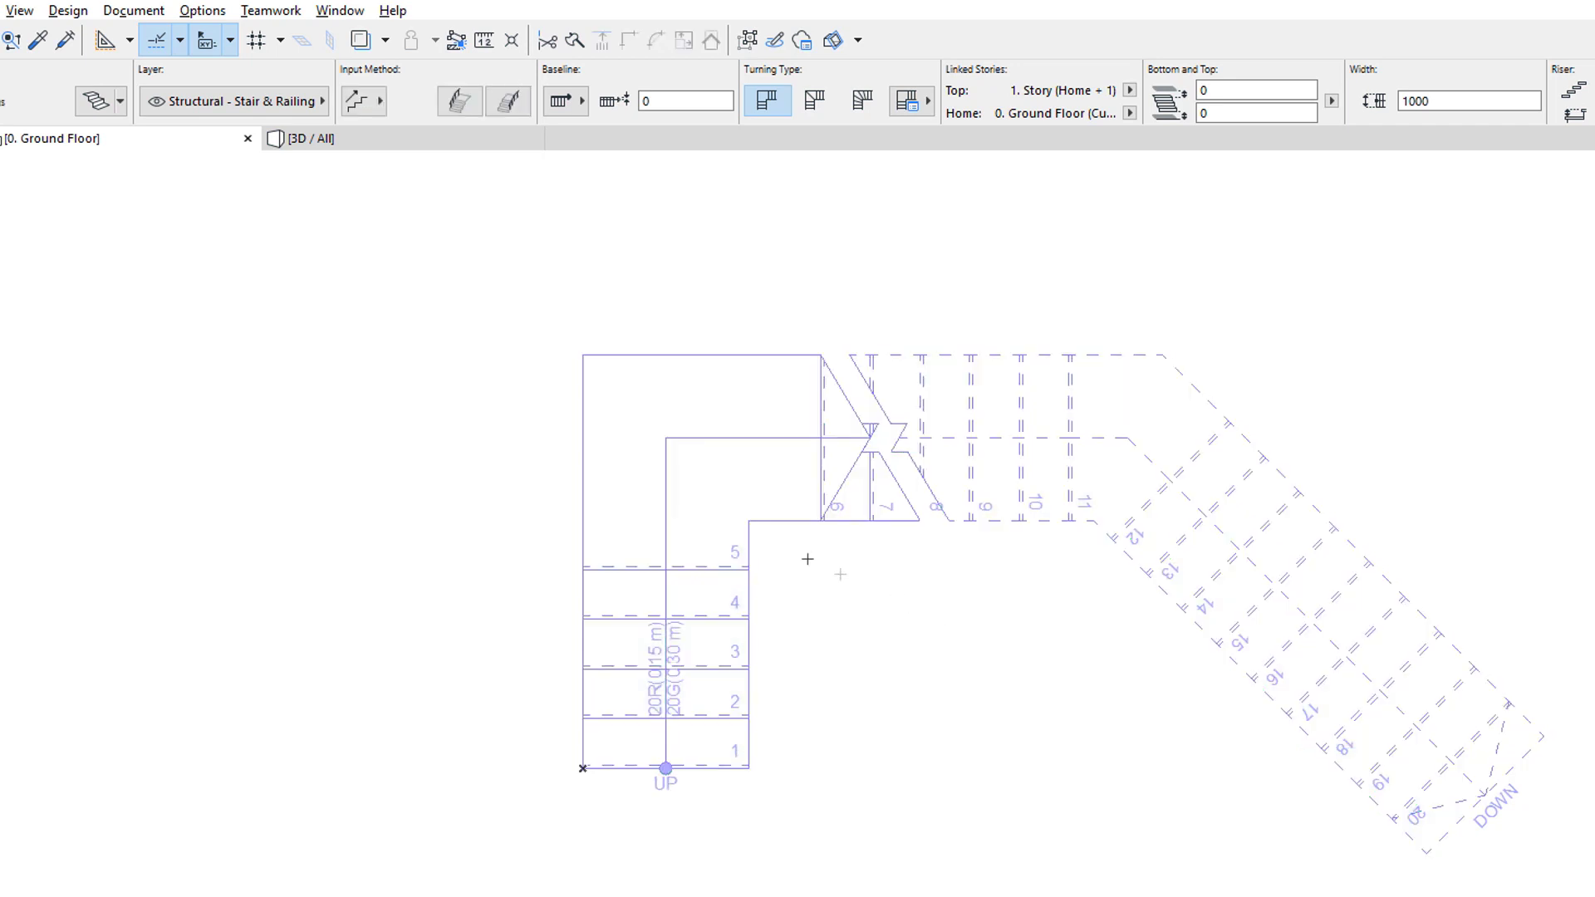
pyautogui.click(787, 519)
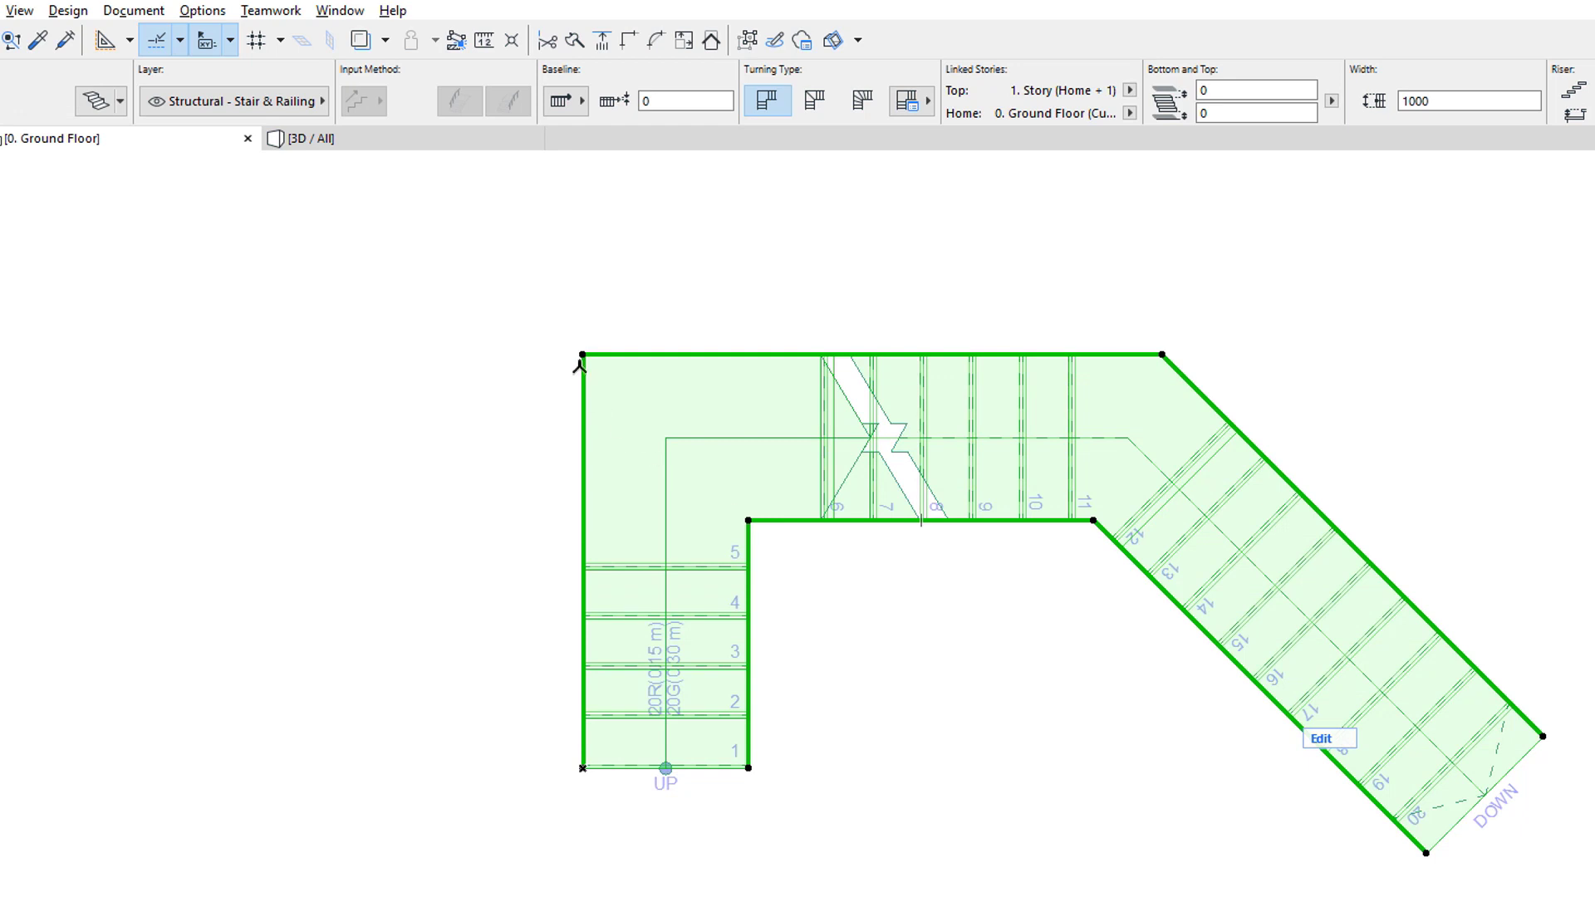
pyautogui.click(583, 353)
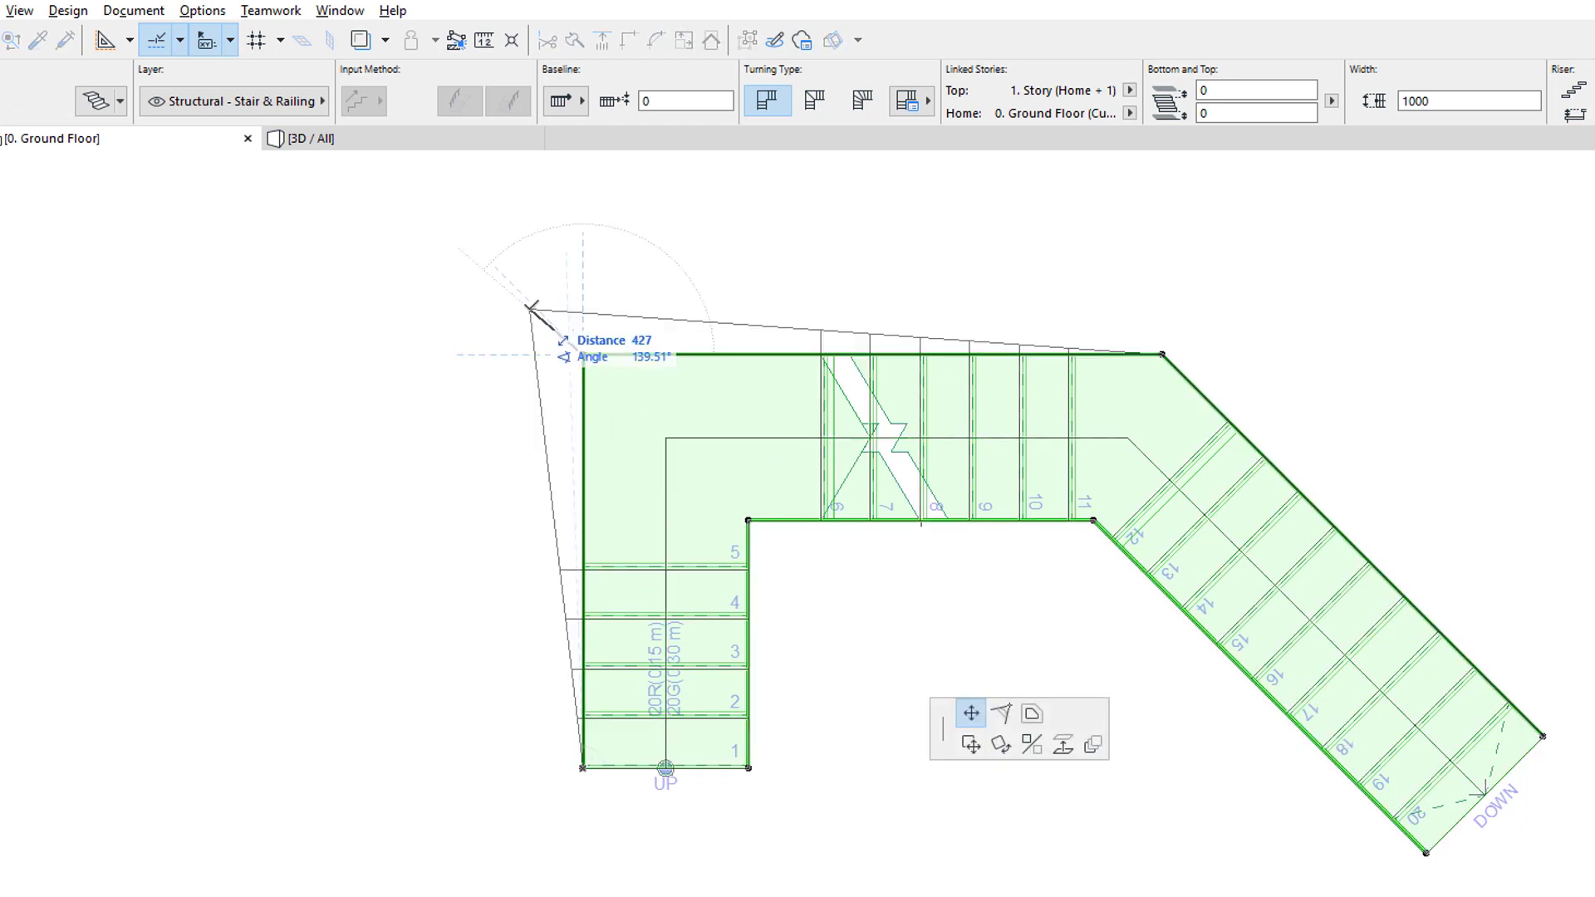
pyautogui.click(525, 297)
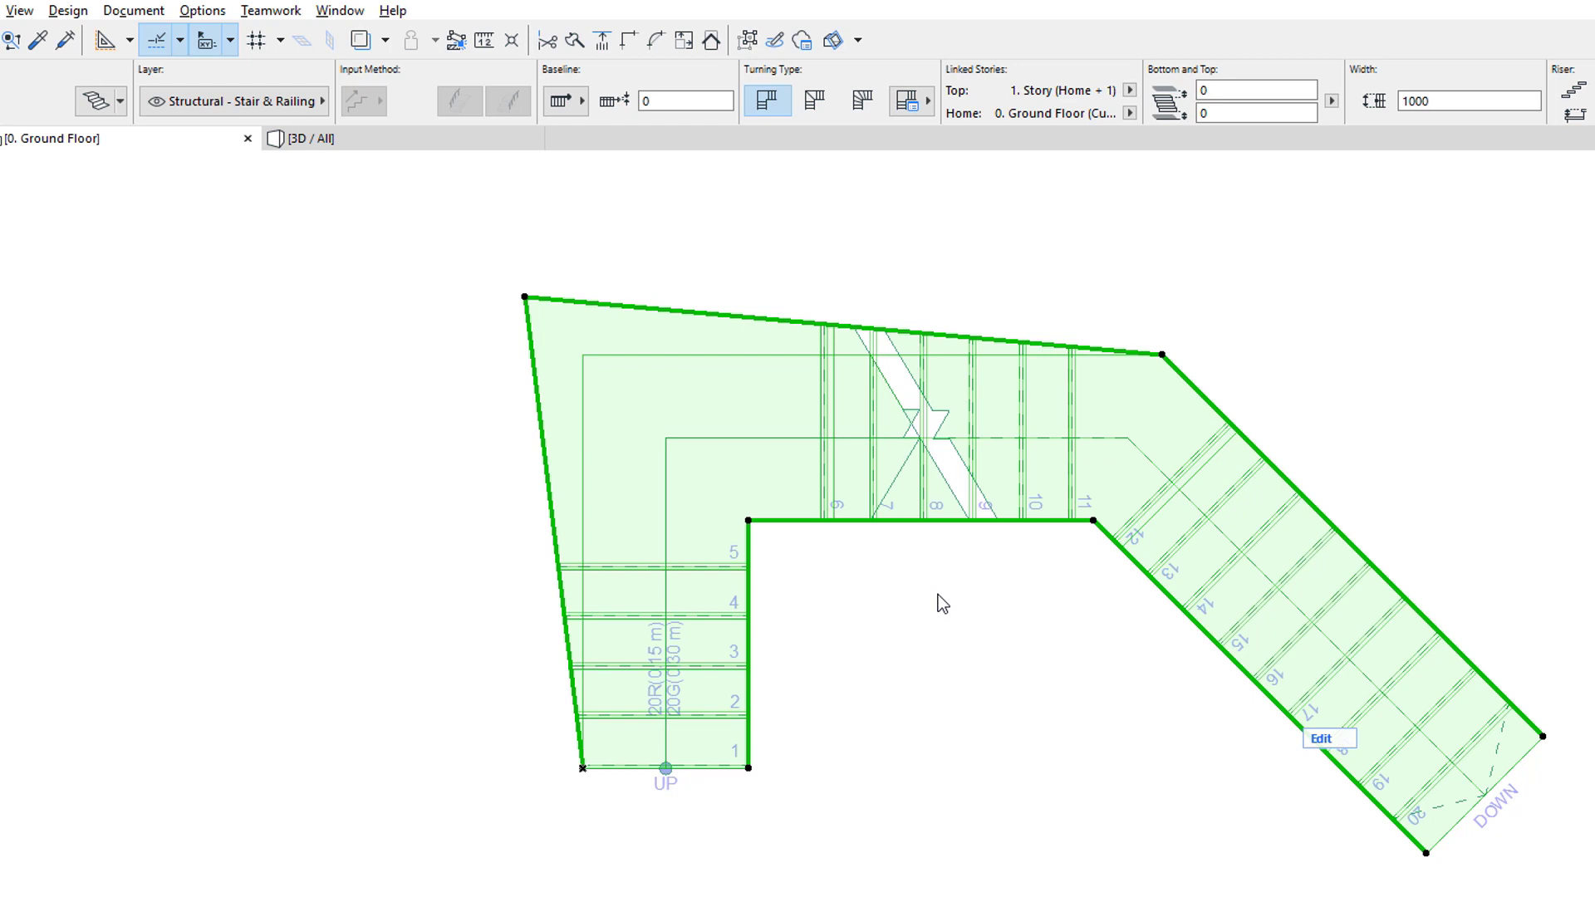
pyautogui.hotkey('ctrl', 'shift', 'e')
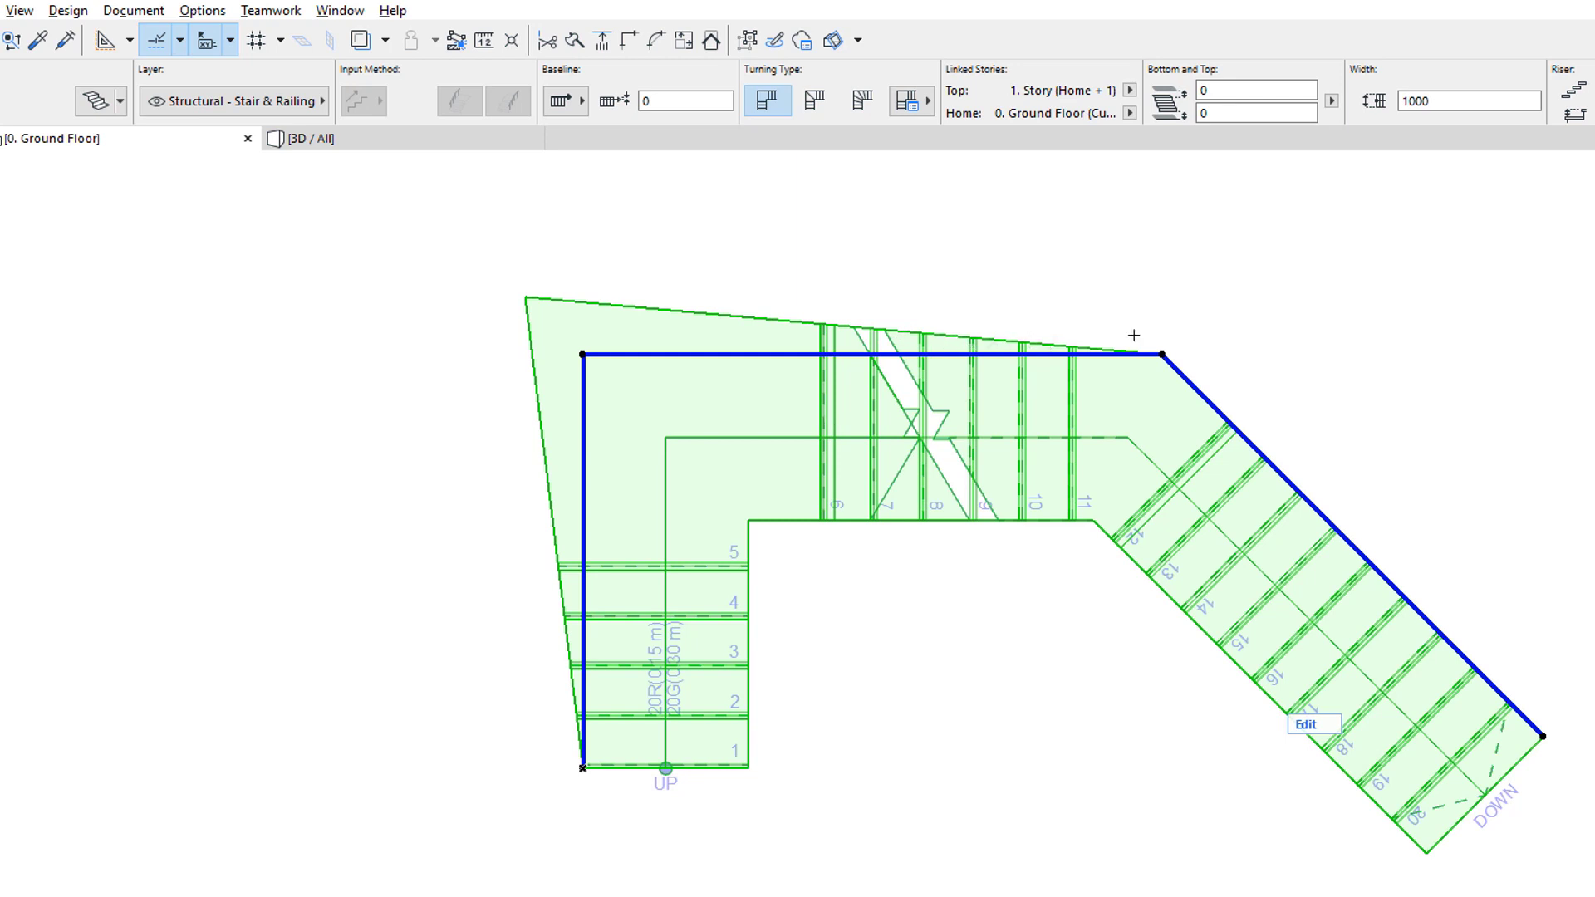
pyautogui.doubleClick(918, 598)
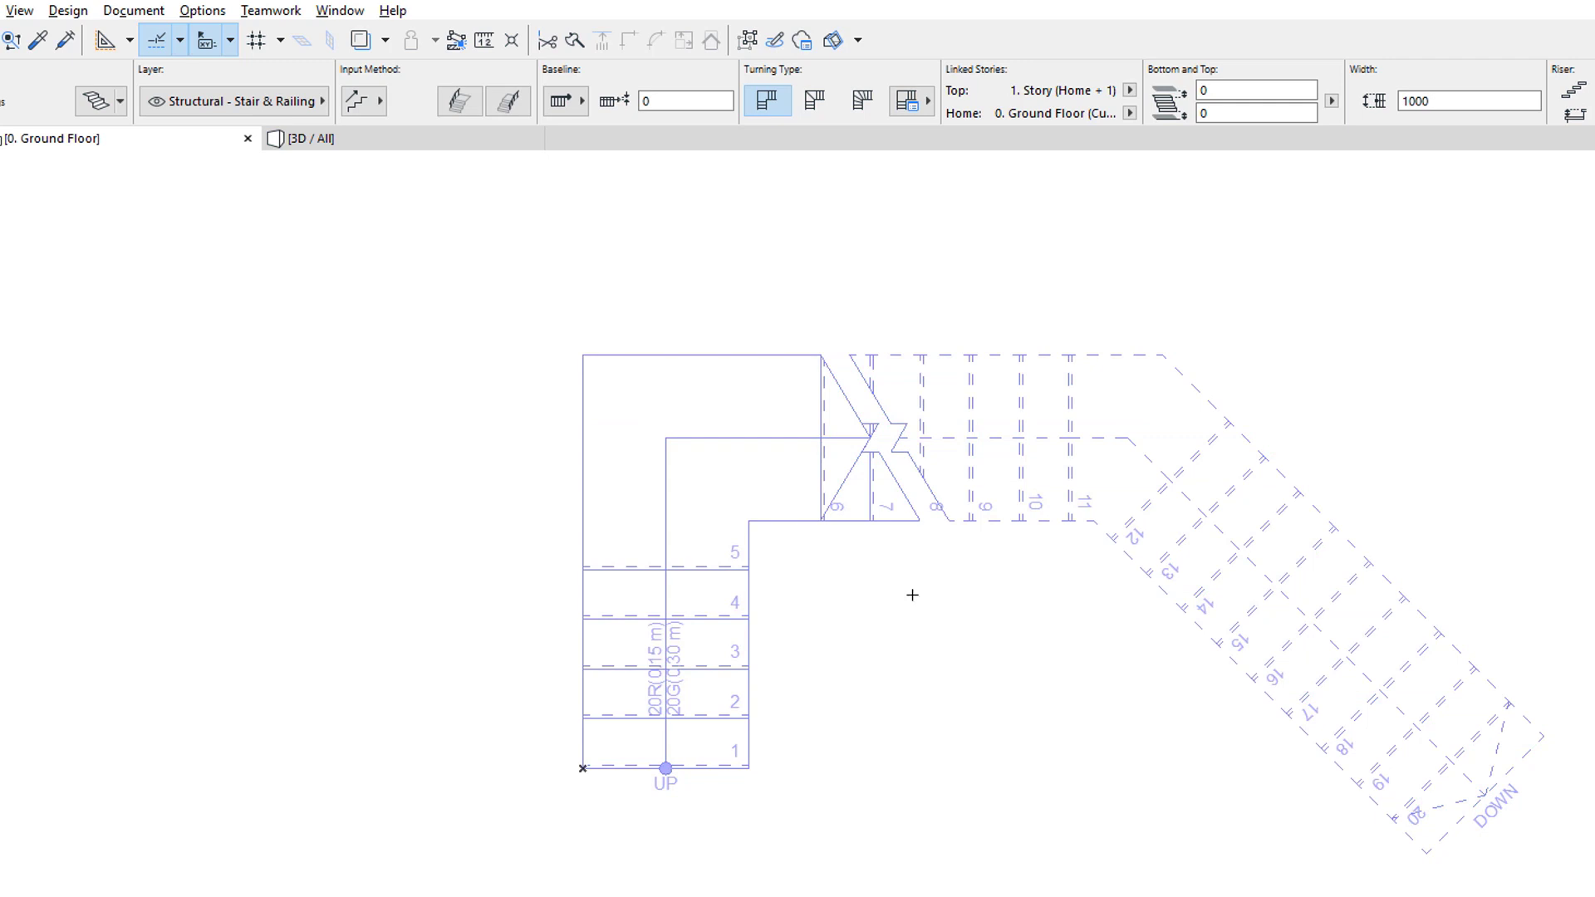
pyautogui.click(775, 521)
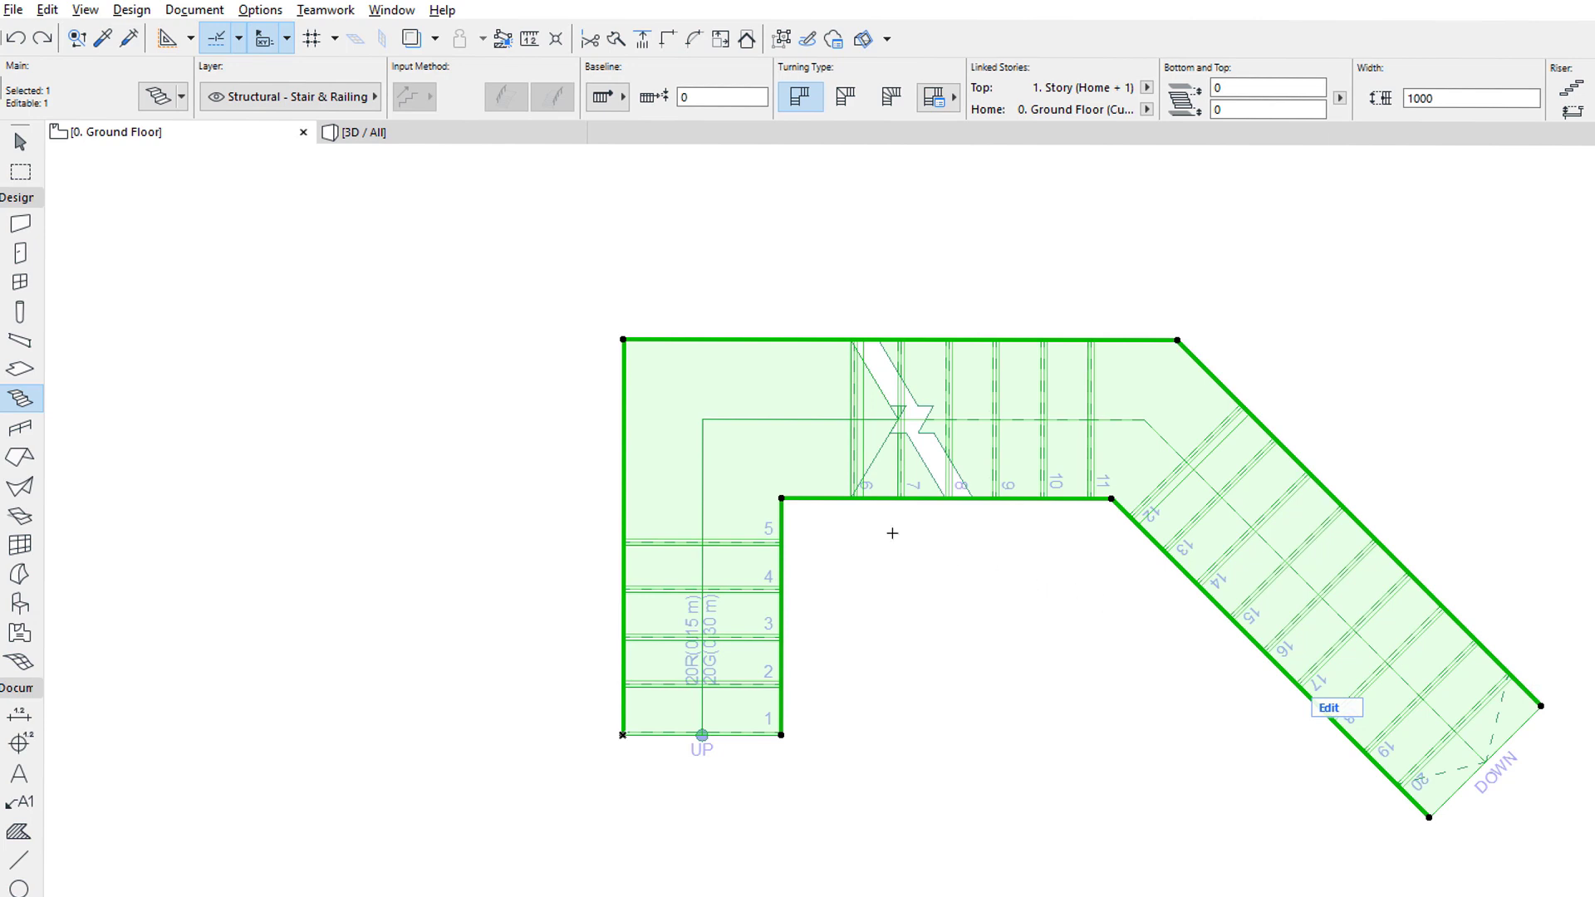
# - With the Arrow tool, cycle pre-selection to the whole stair and select it
pyautogui.press('Escape')
pyautogui.click(21, 143)
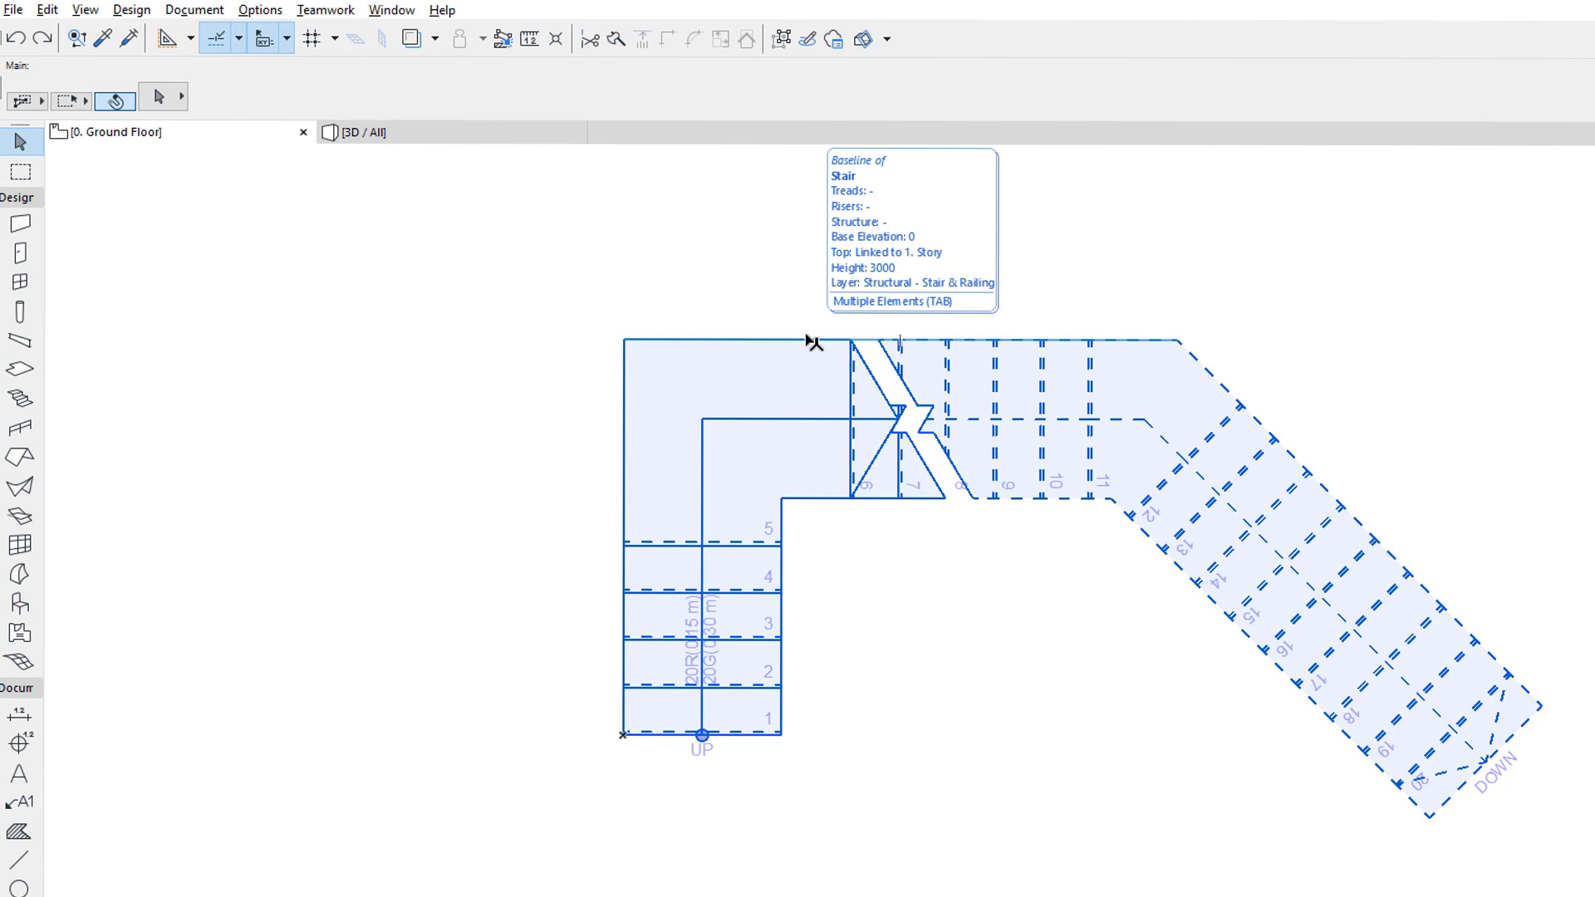
pyautogui.press('Tab')
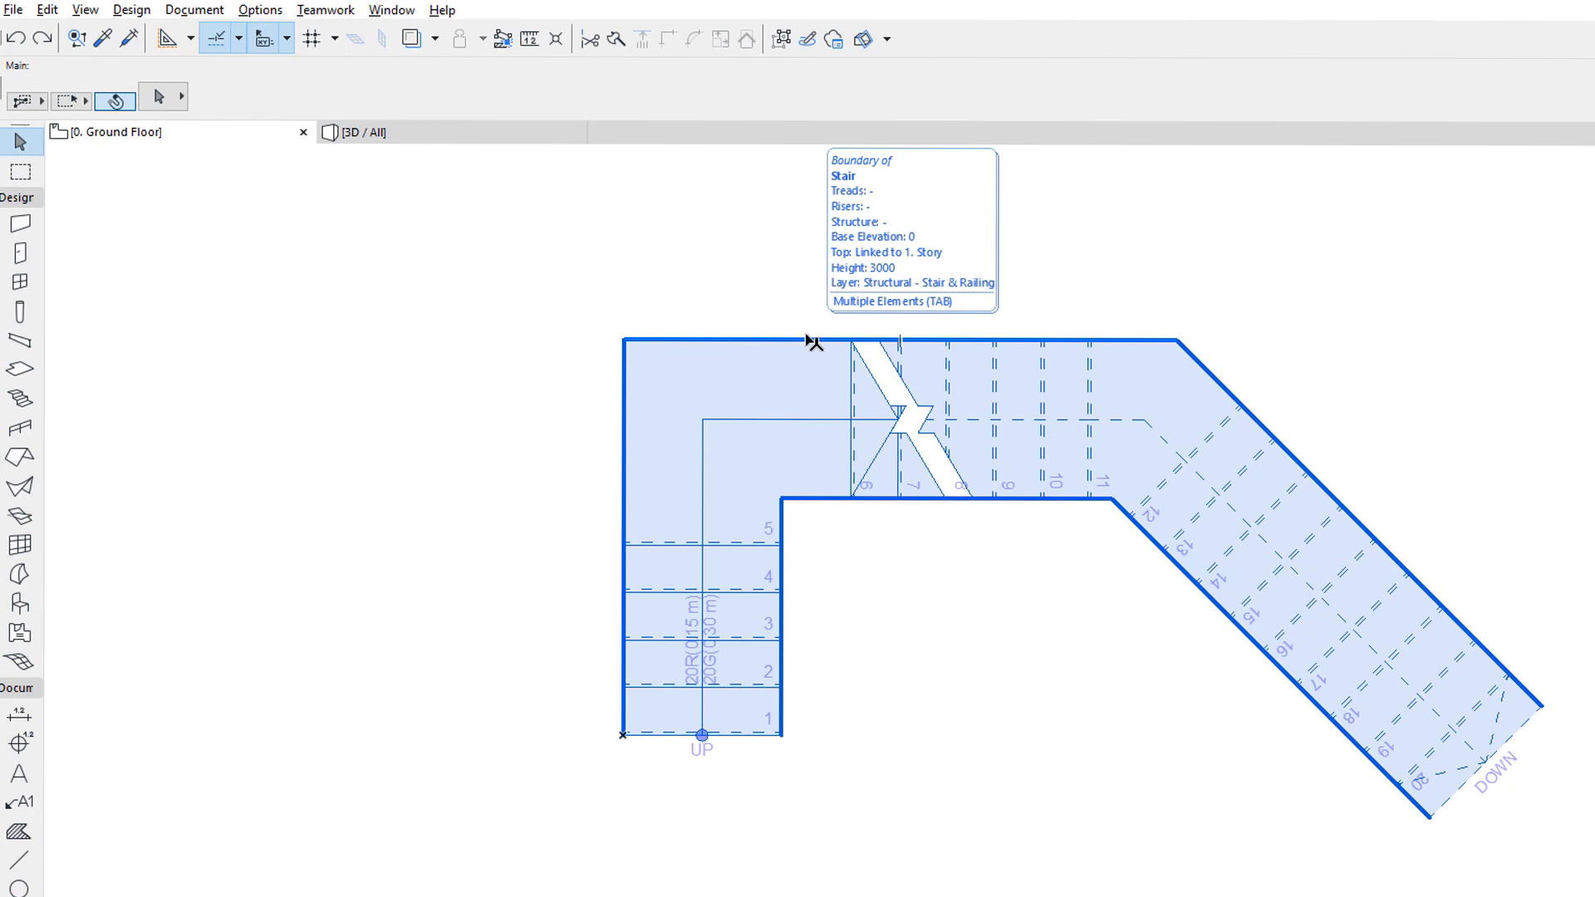
pyautogui.press('Tab')
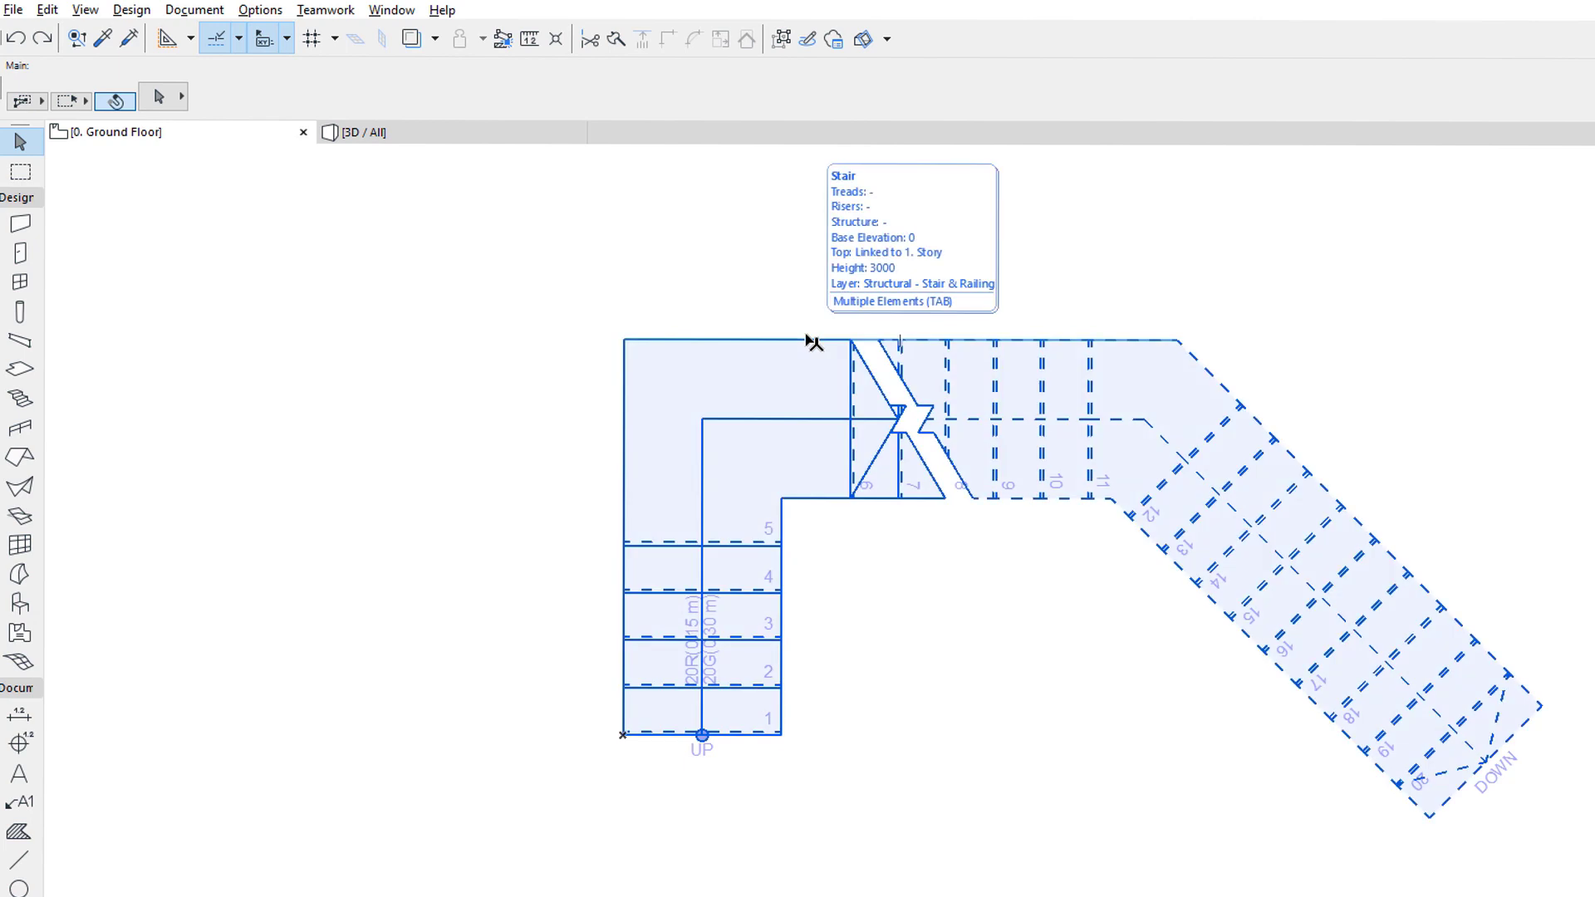
pyautogui.press('Tab')
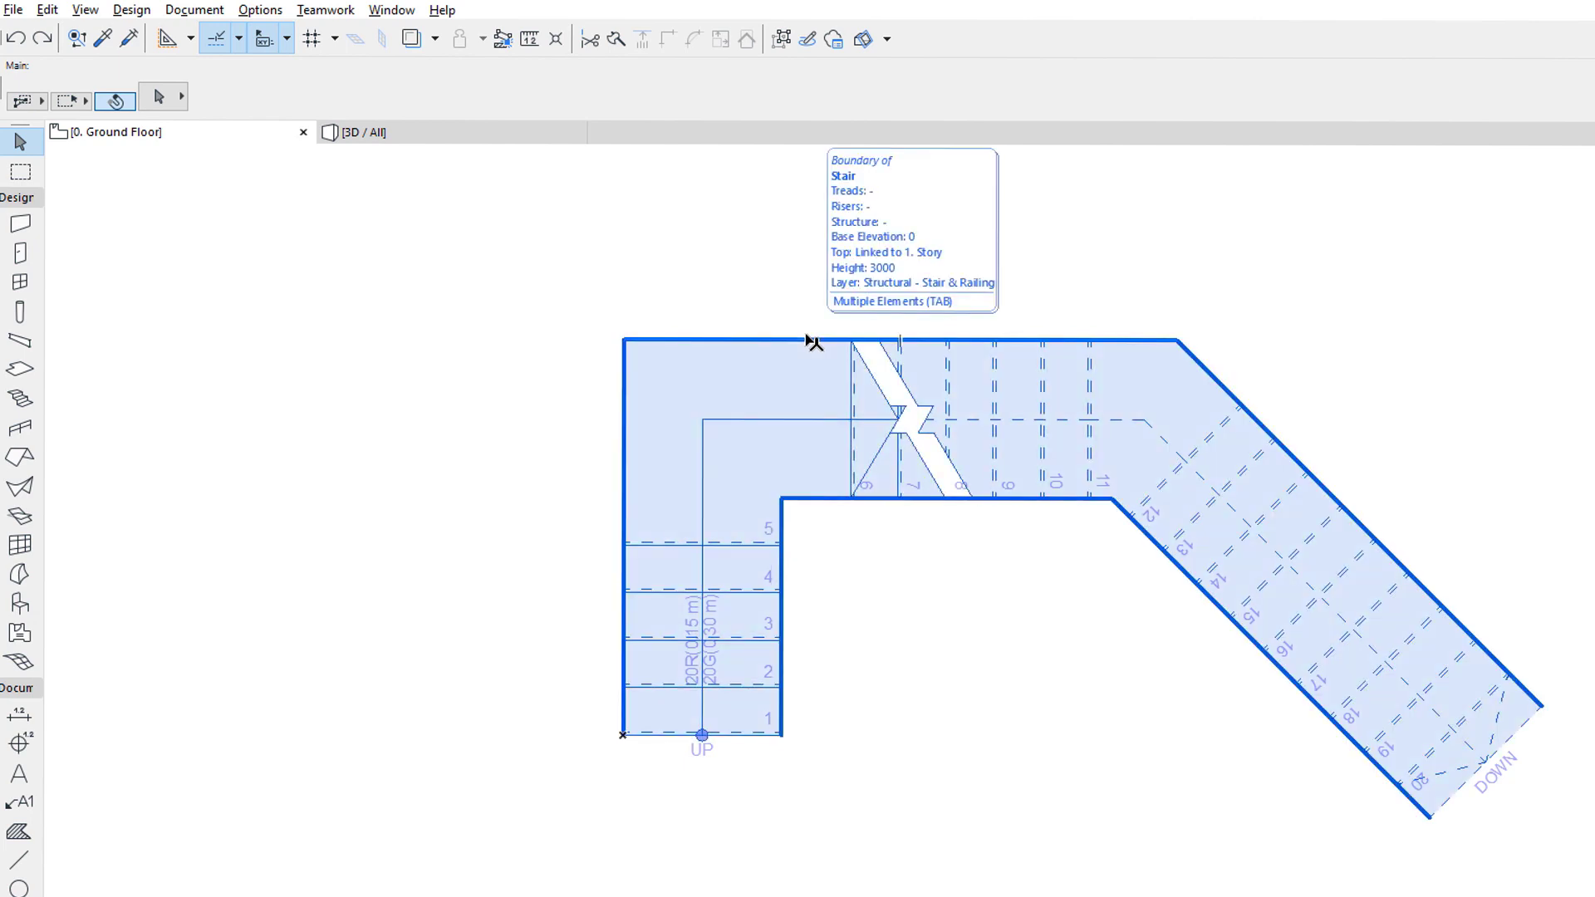
pyautogui.press('Tab')
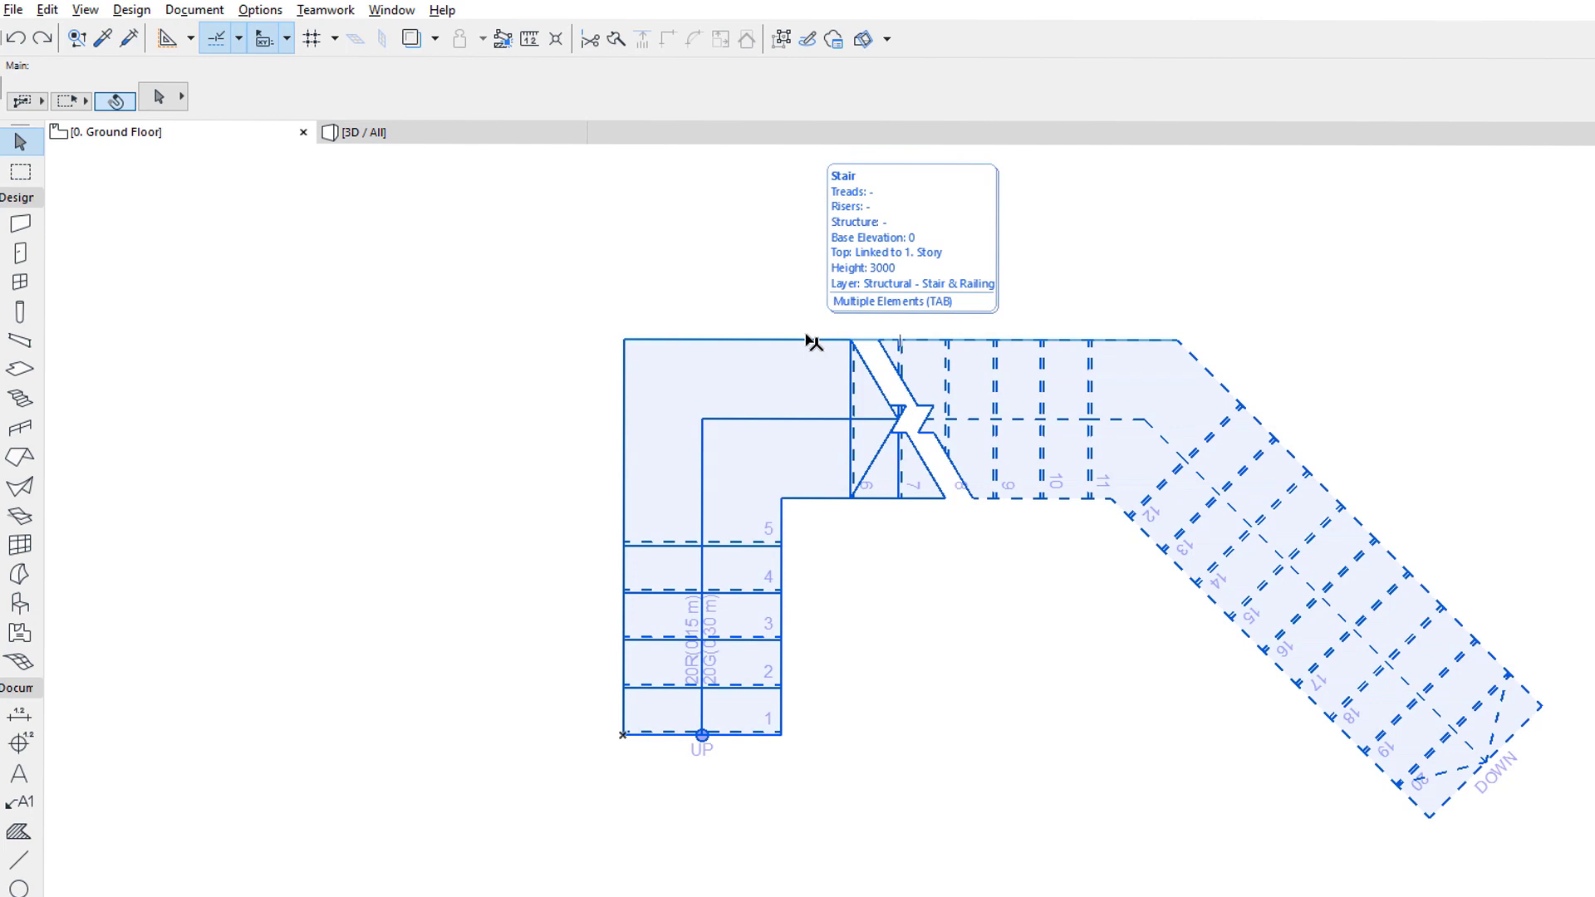
pyautogui.click(812, 342)
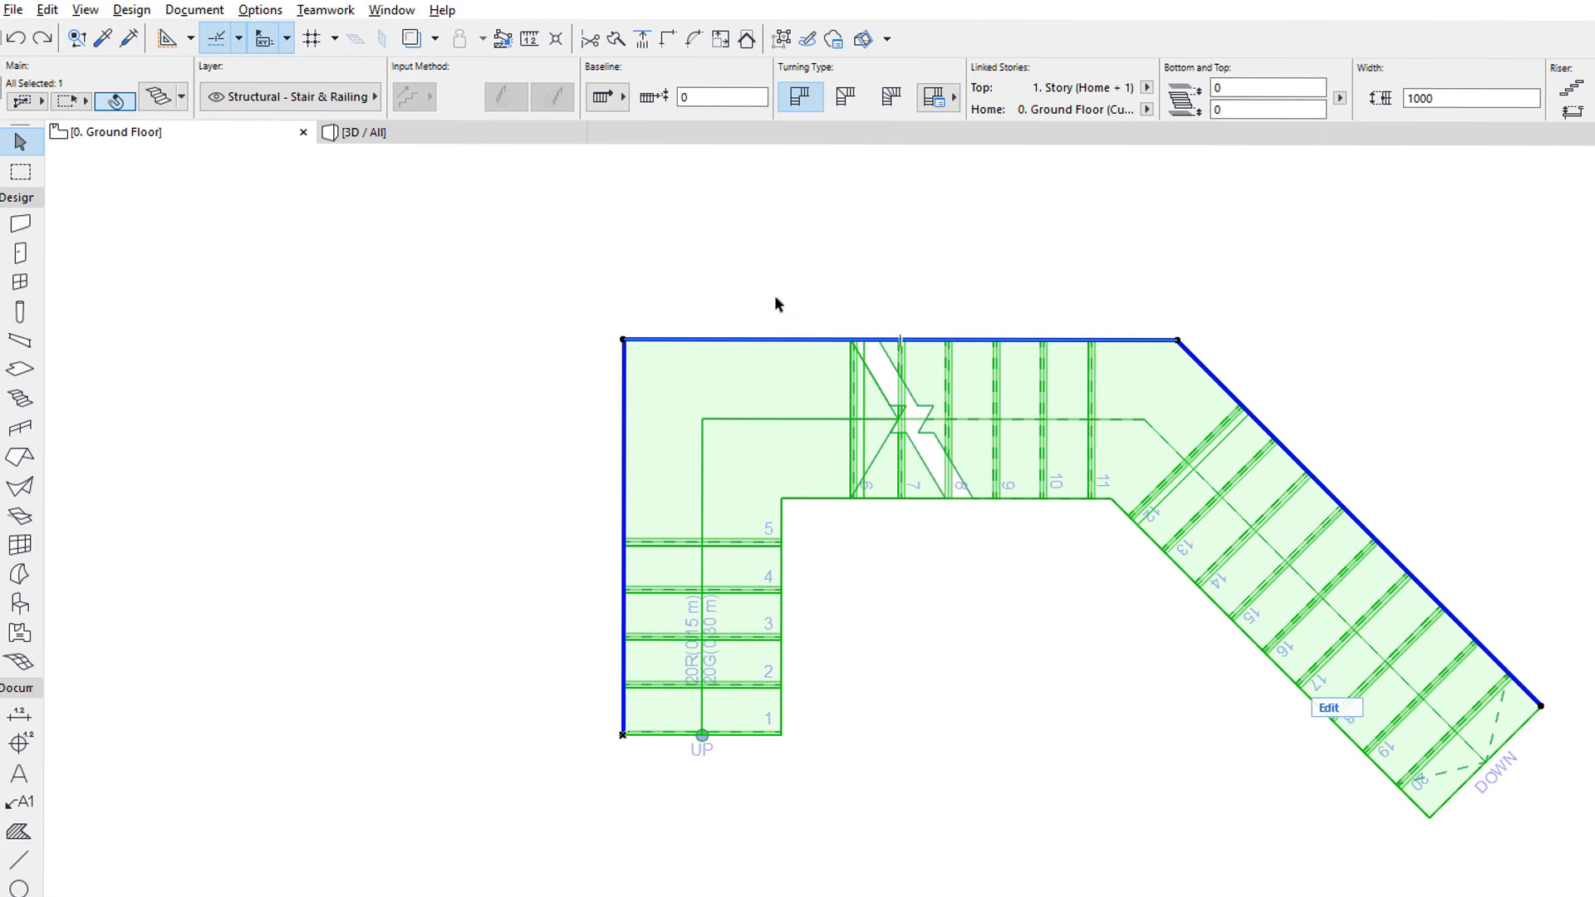
pyautogui.press('Escape')
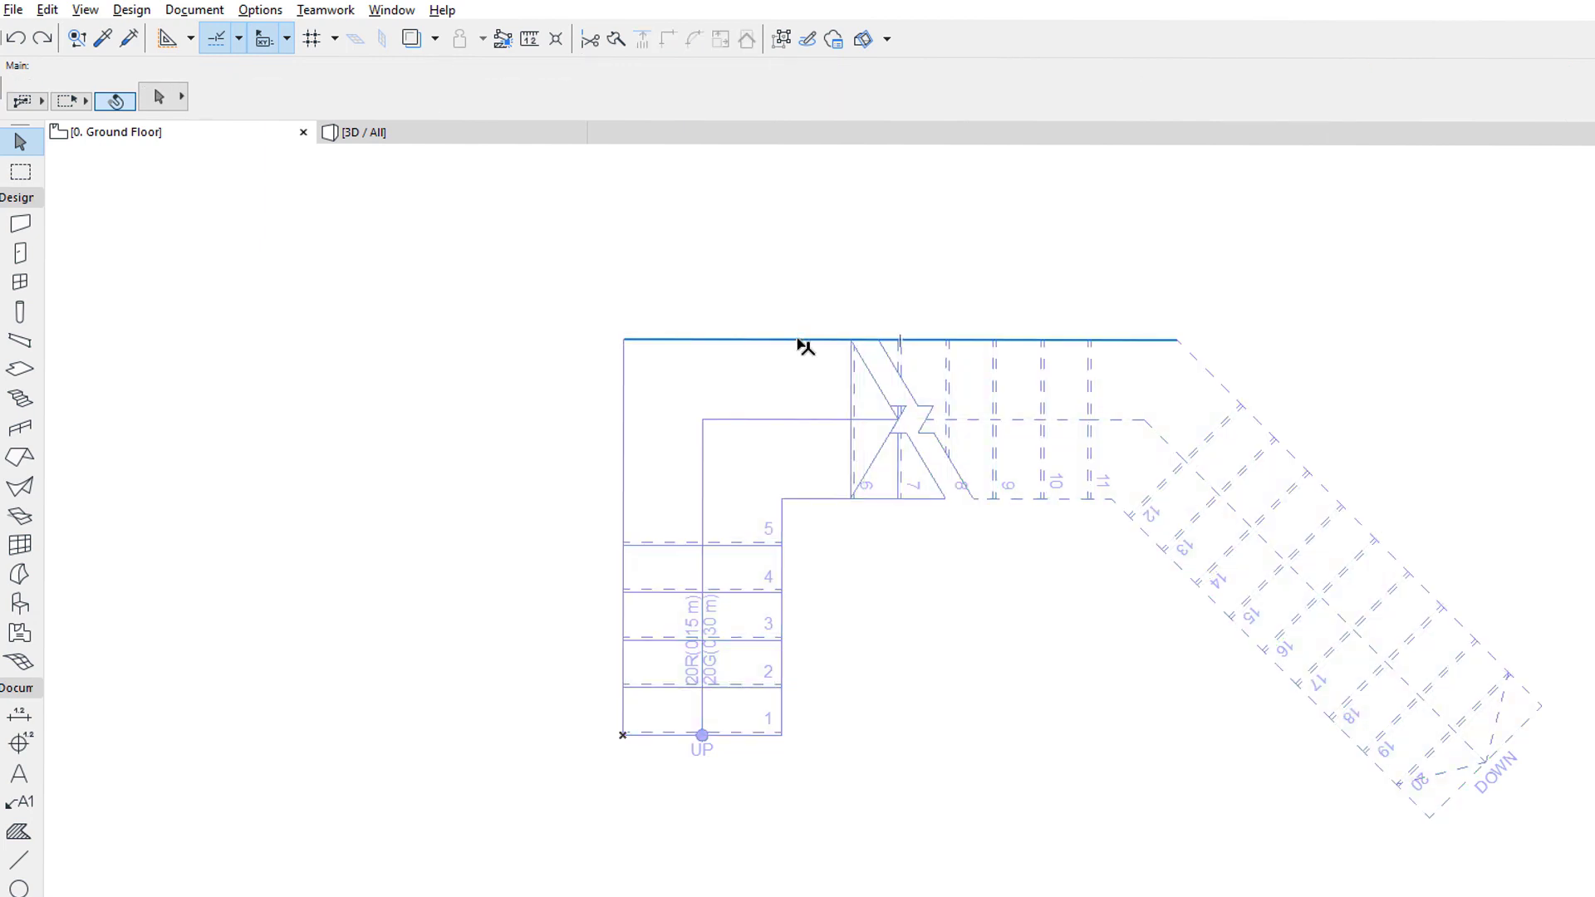
pyautogui.click(799, 340)
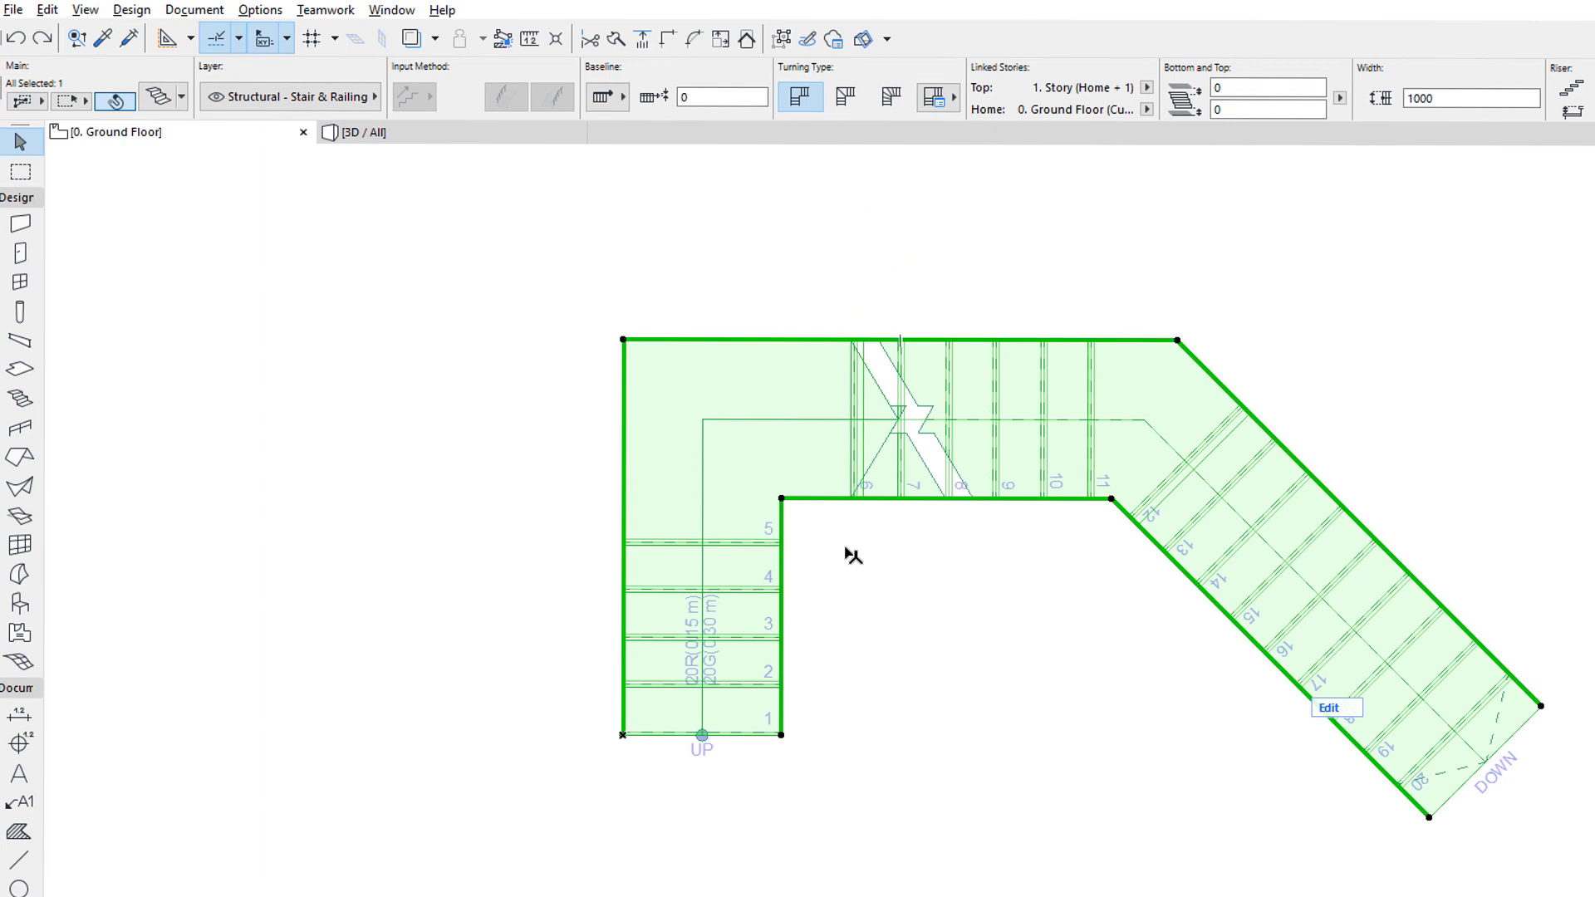
pyautogui.press('Escape')
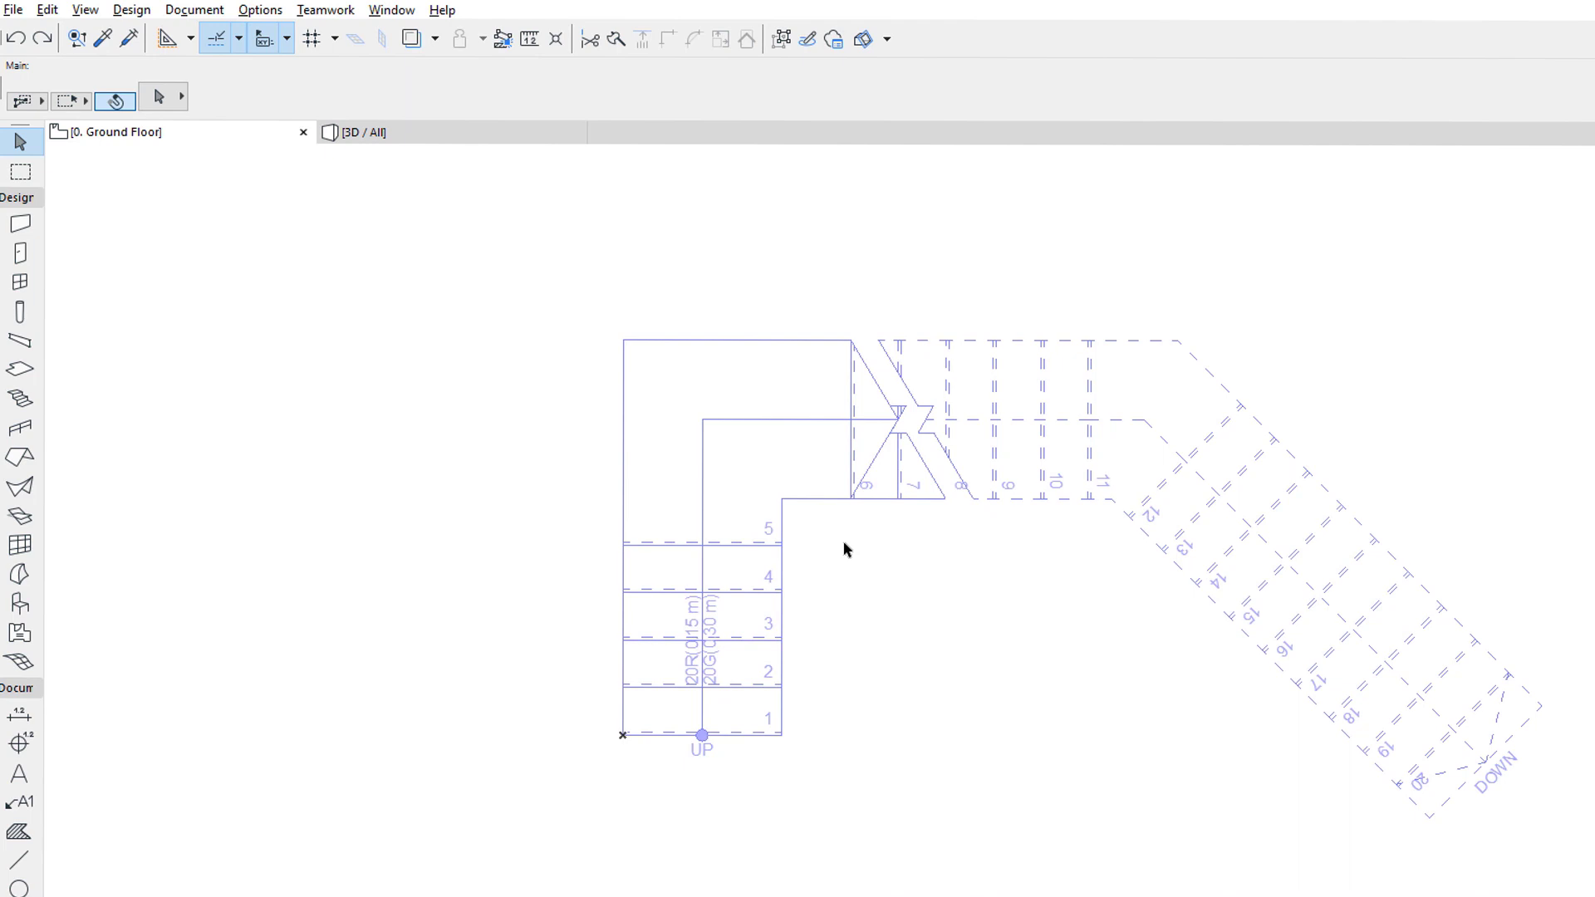
pyautogui.click(826, 499)
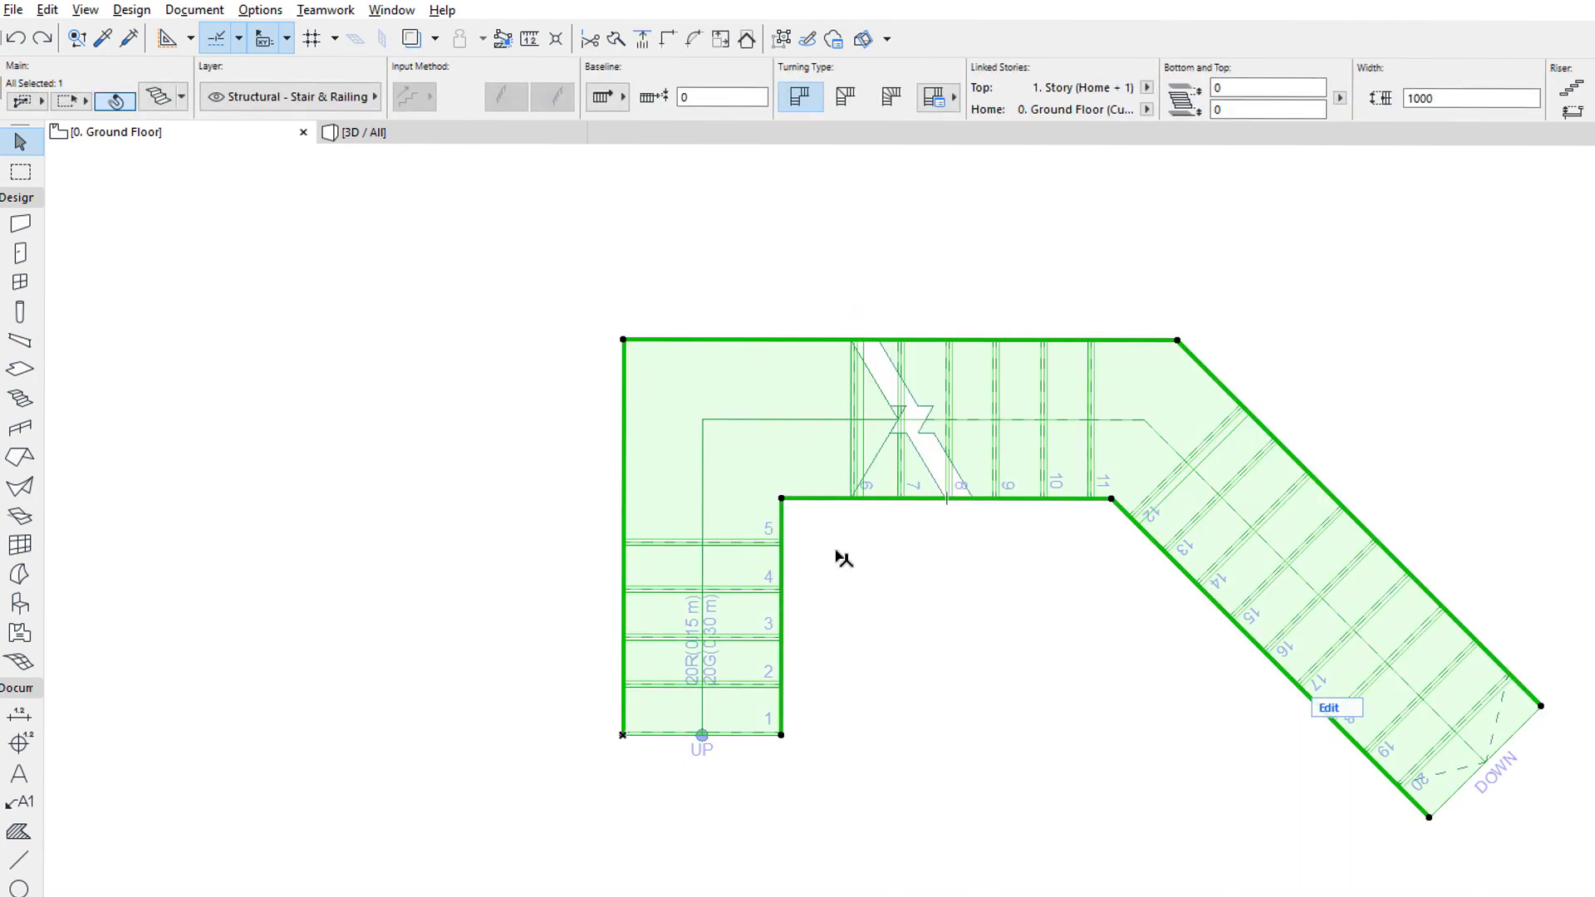
pyautogui.click(842, 559)
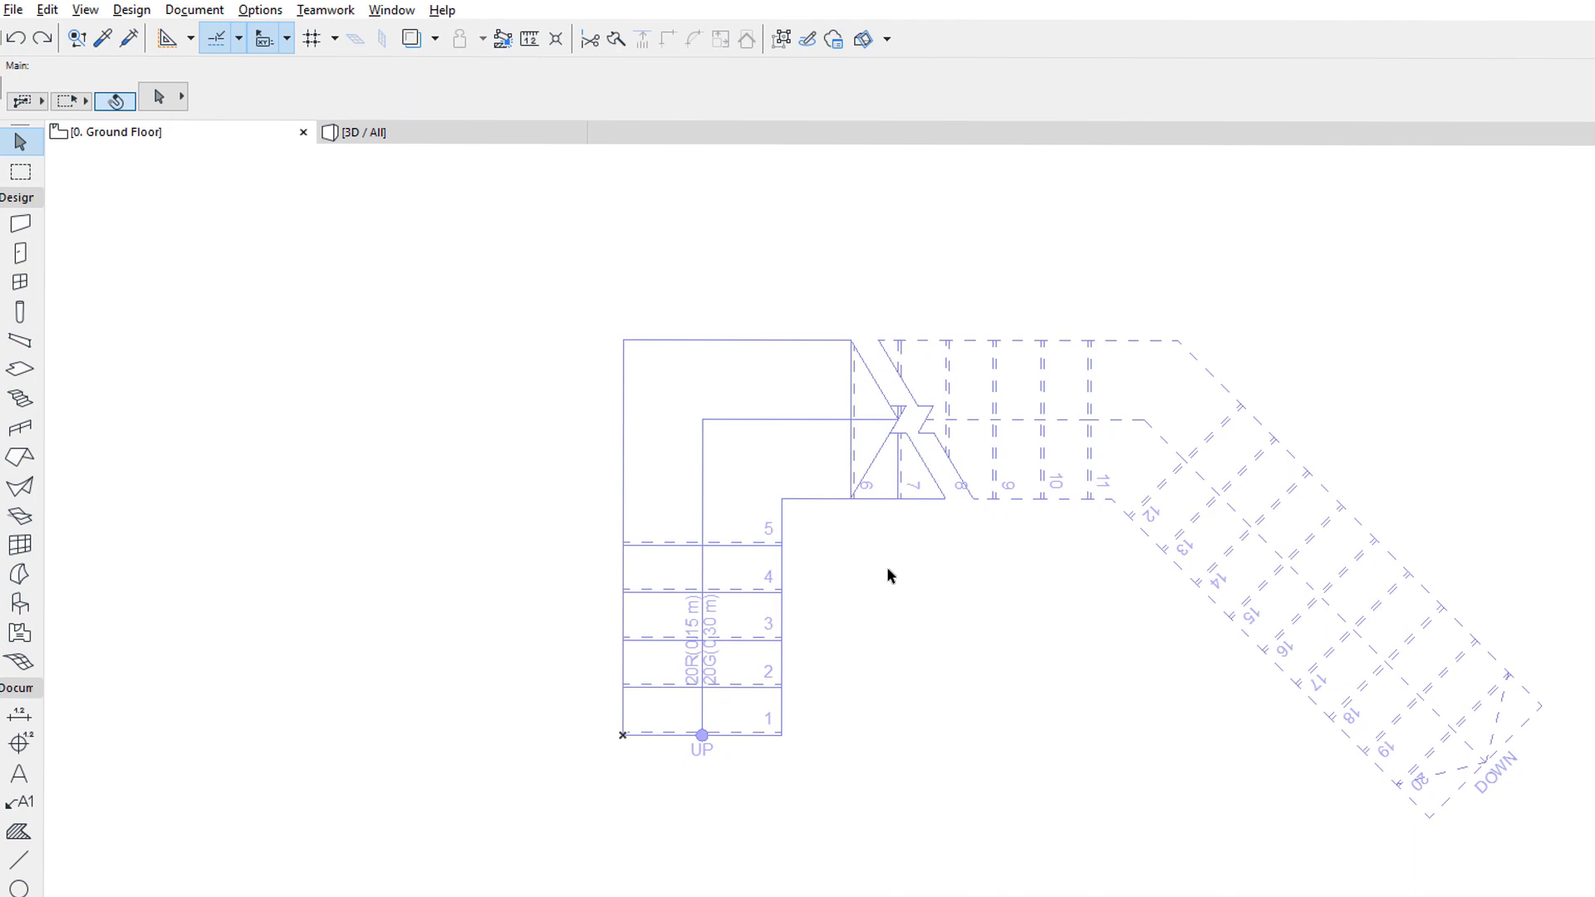
# - Select the stair and start a Move node on its bottom-left corner
pyautogui.click(756, 474)
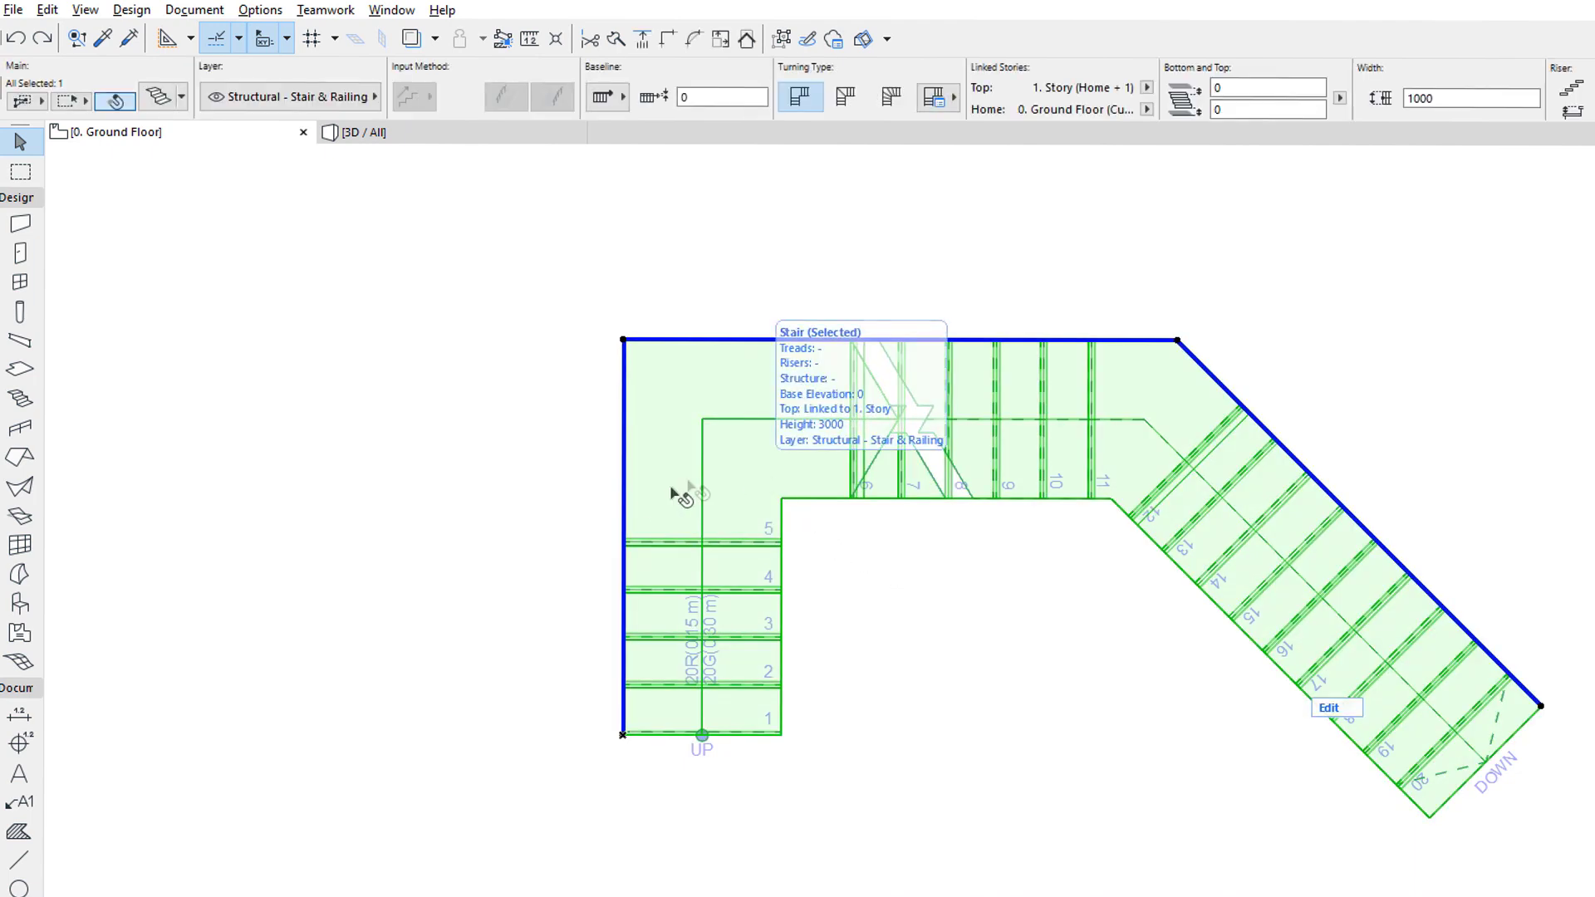
pyautogui.click(625, 512)
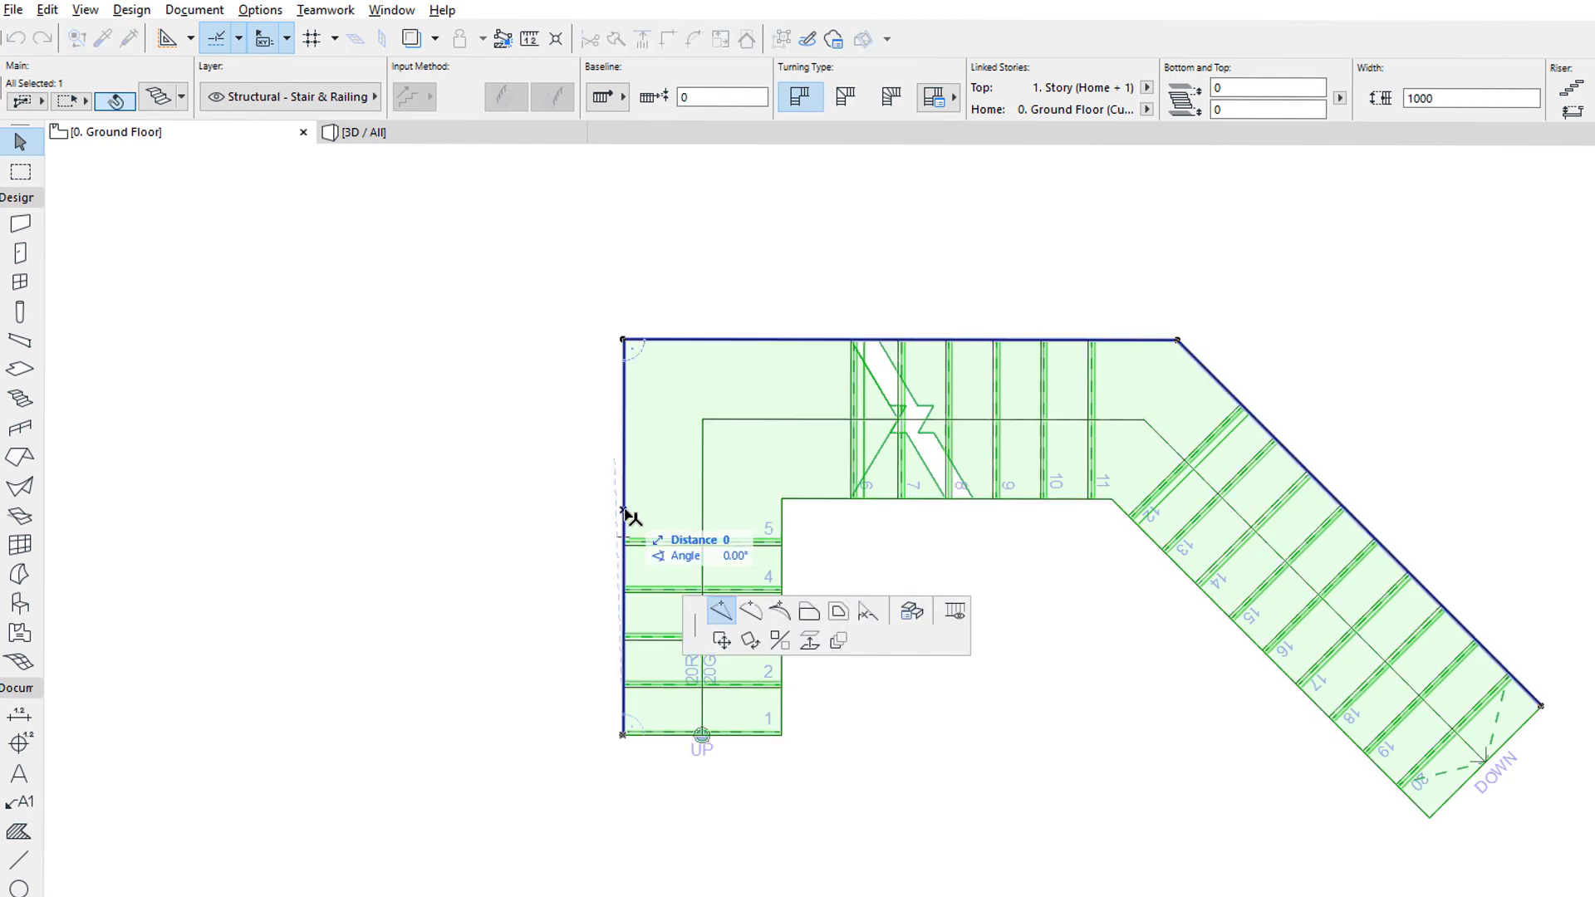
pyautogui.press('Escape')
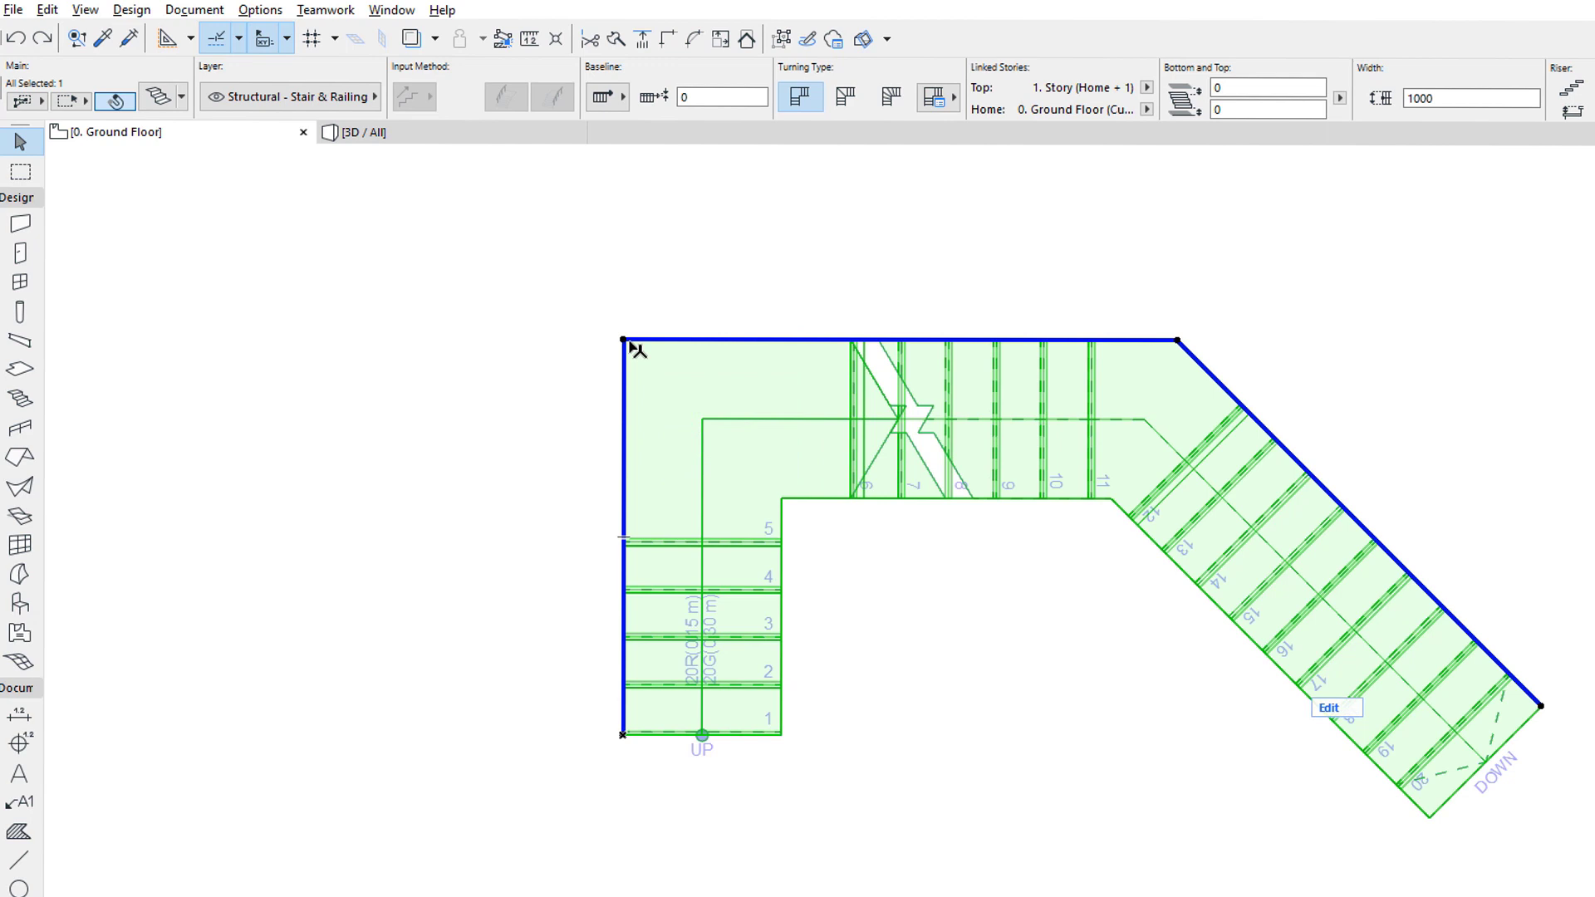
pyautogui.click(624, 341)
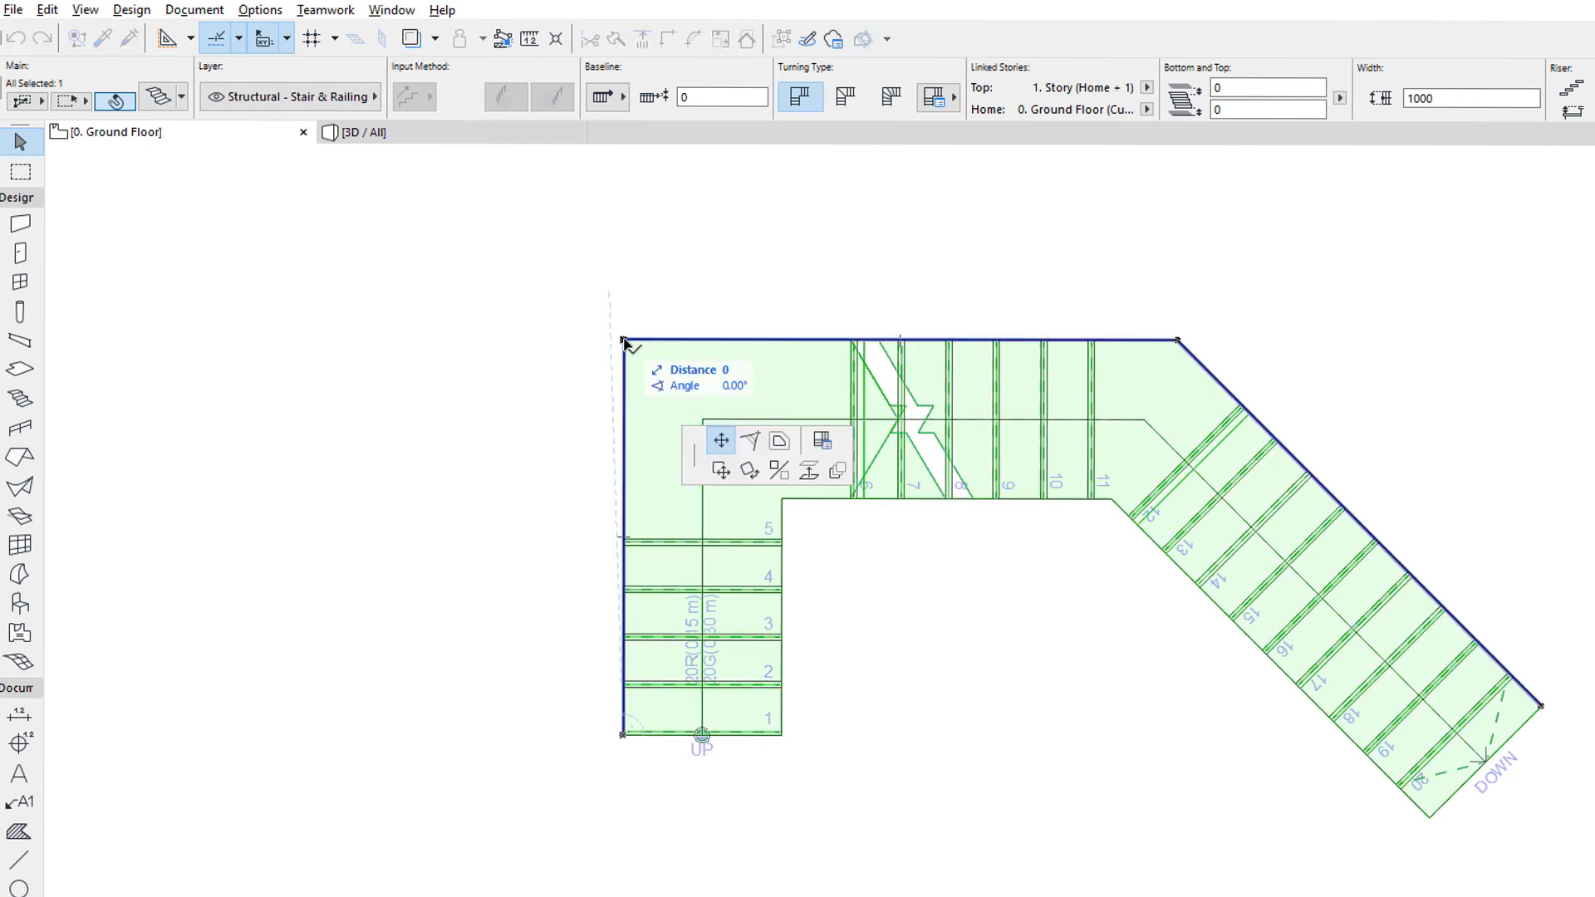
pyautogui.press('Escape')
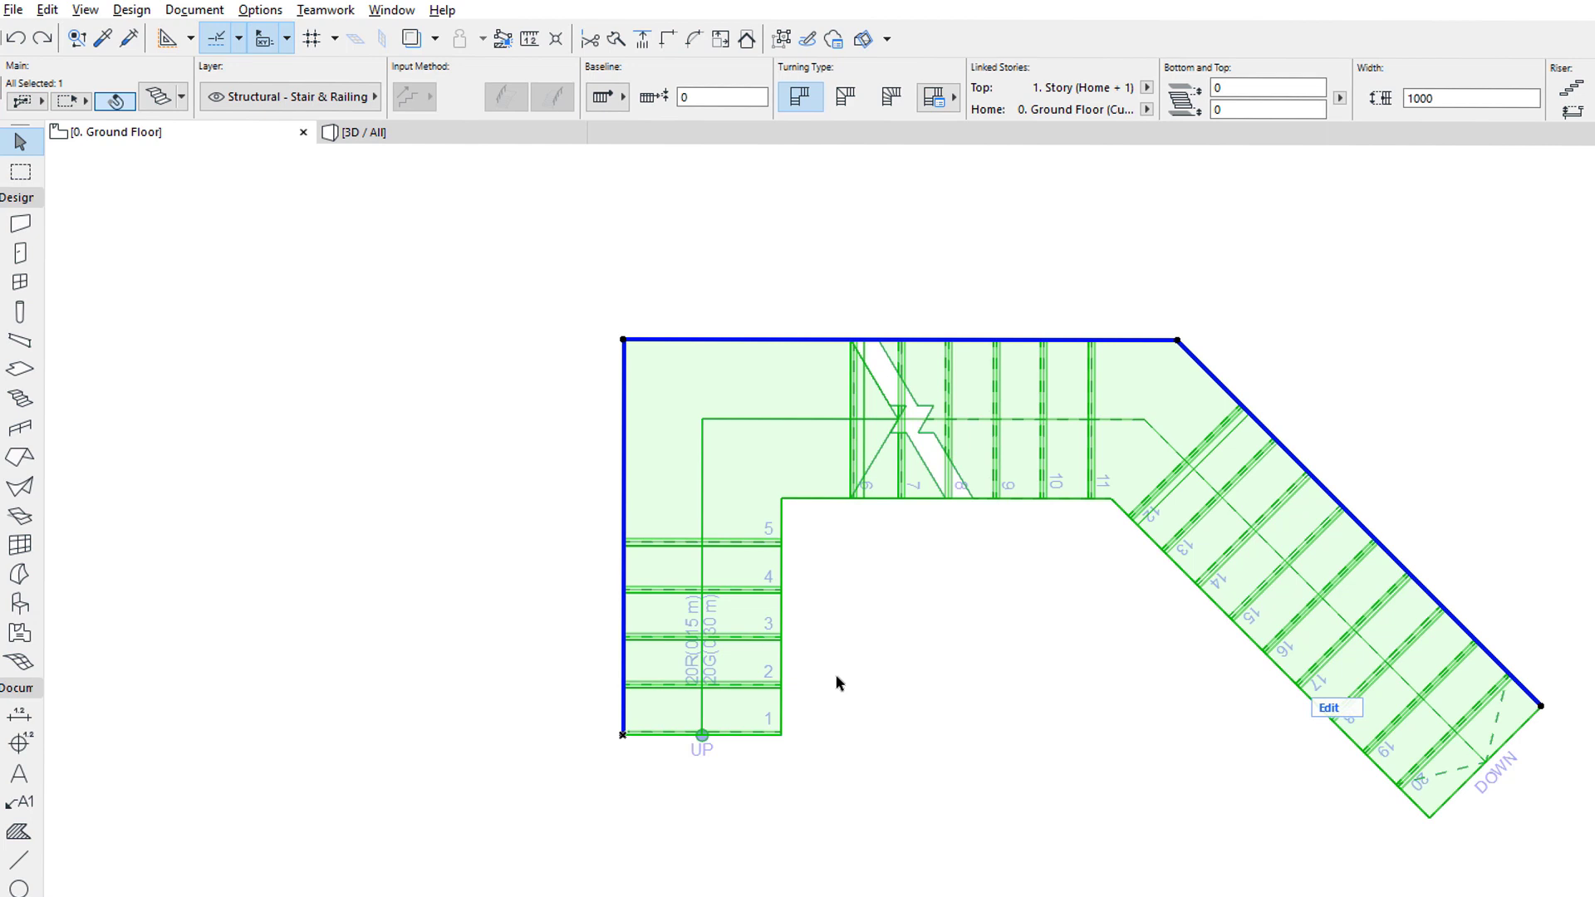
pyautogui.click(622, 734)
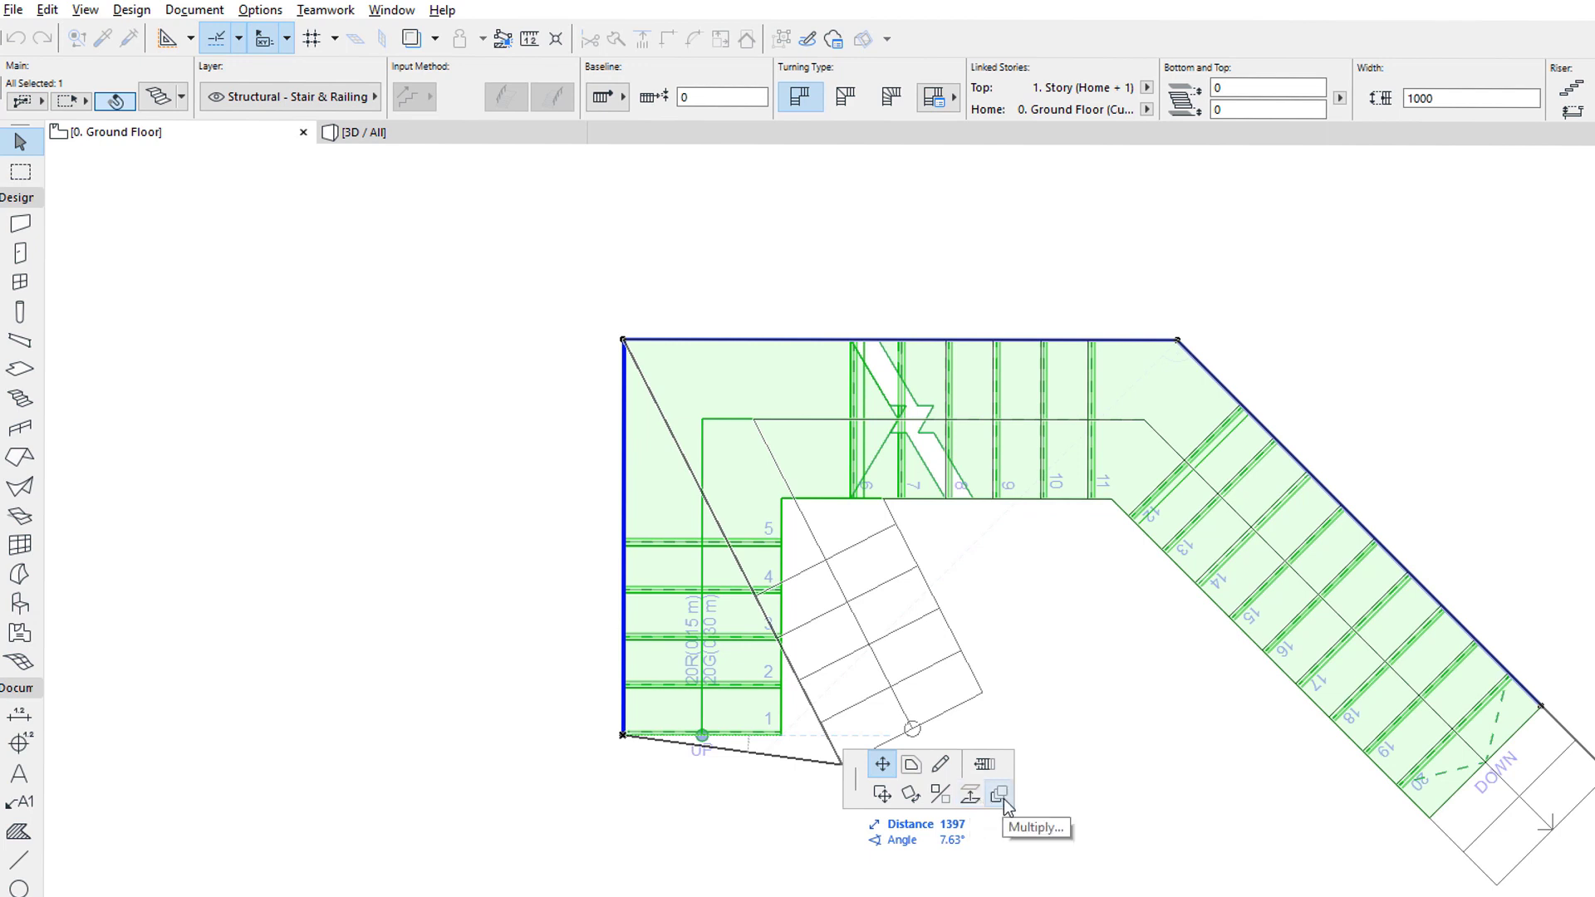
pyautogui.click(879, 770)
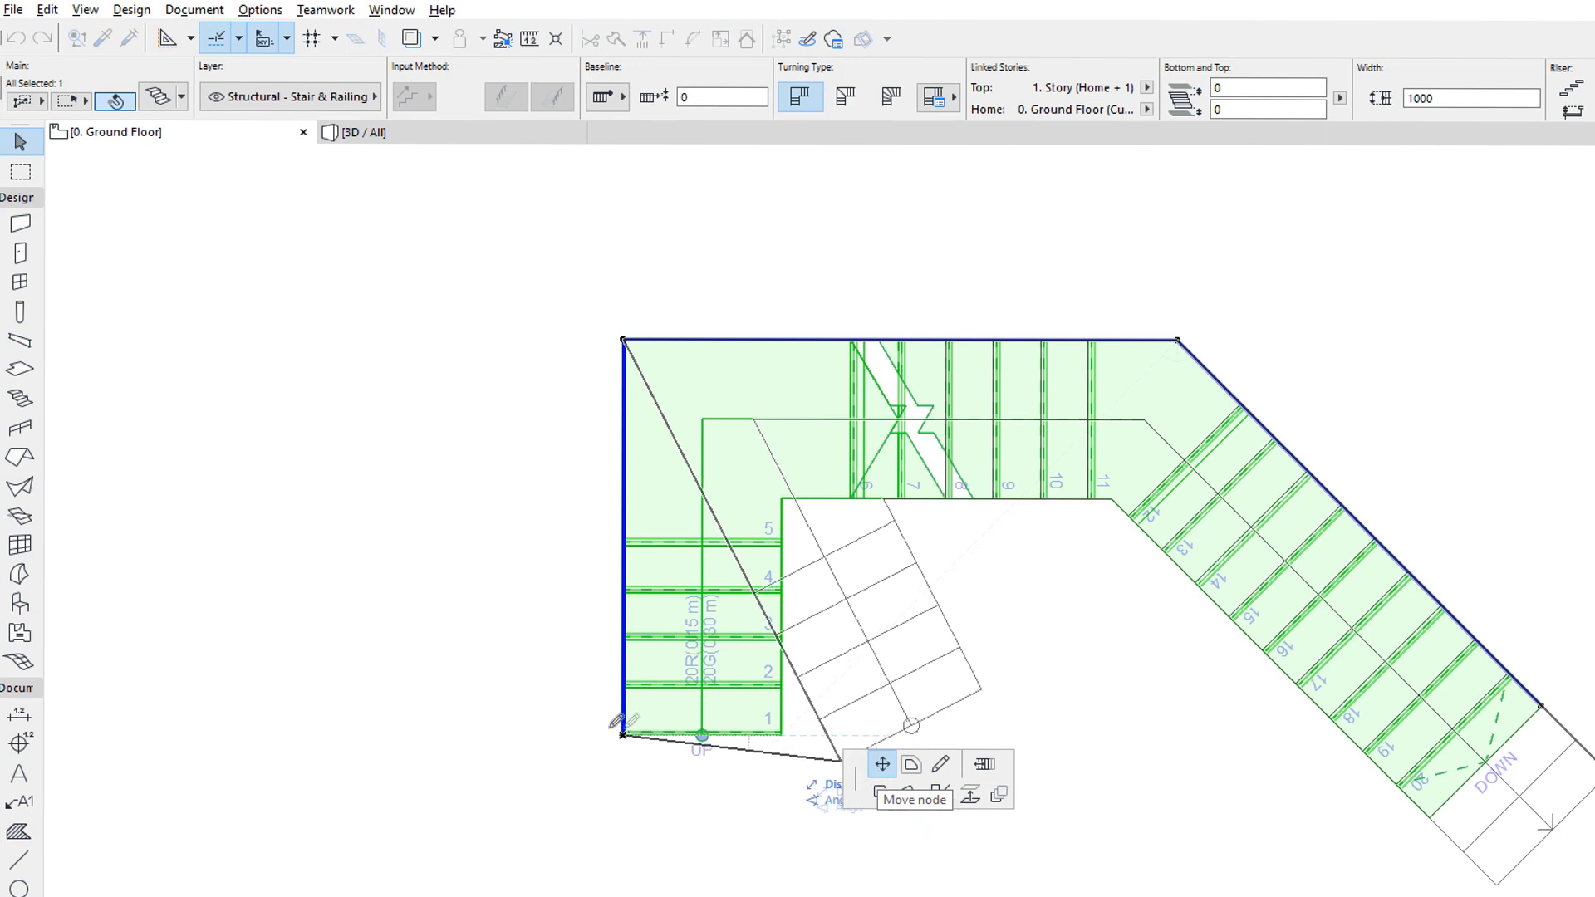
# - Undo the slanted corner move and offset all stair edges outward by 100
pyautogui.click(545, 733)
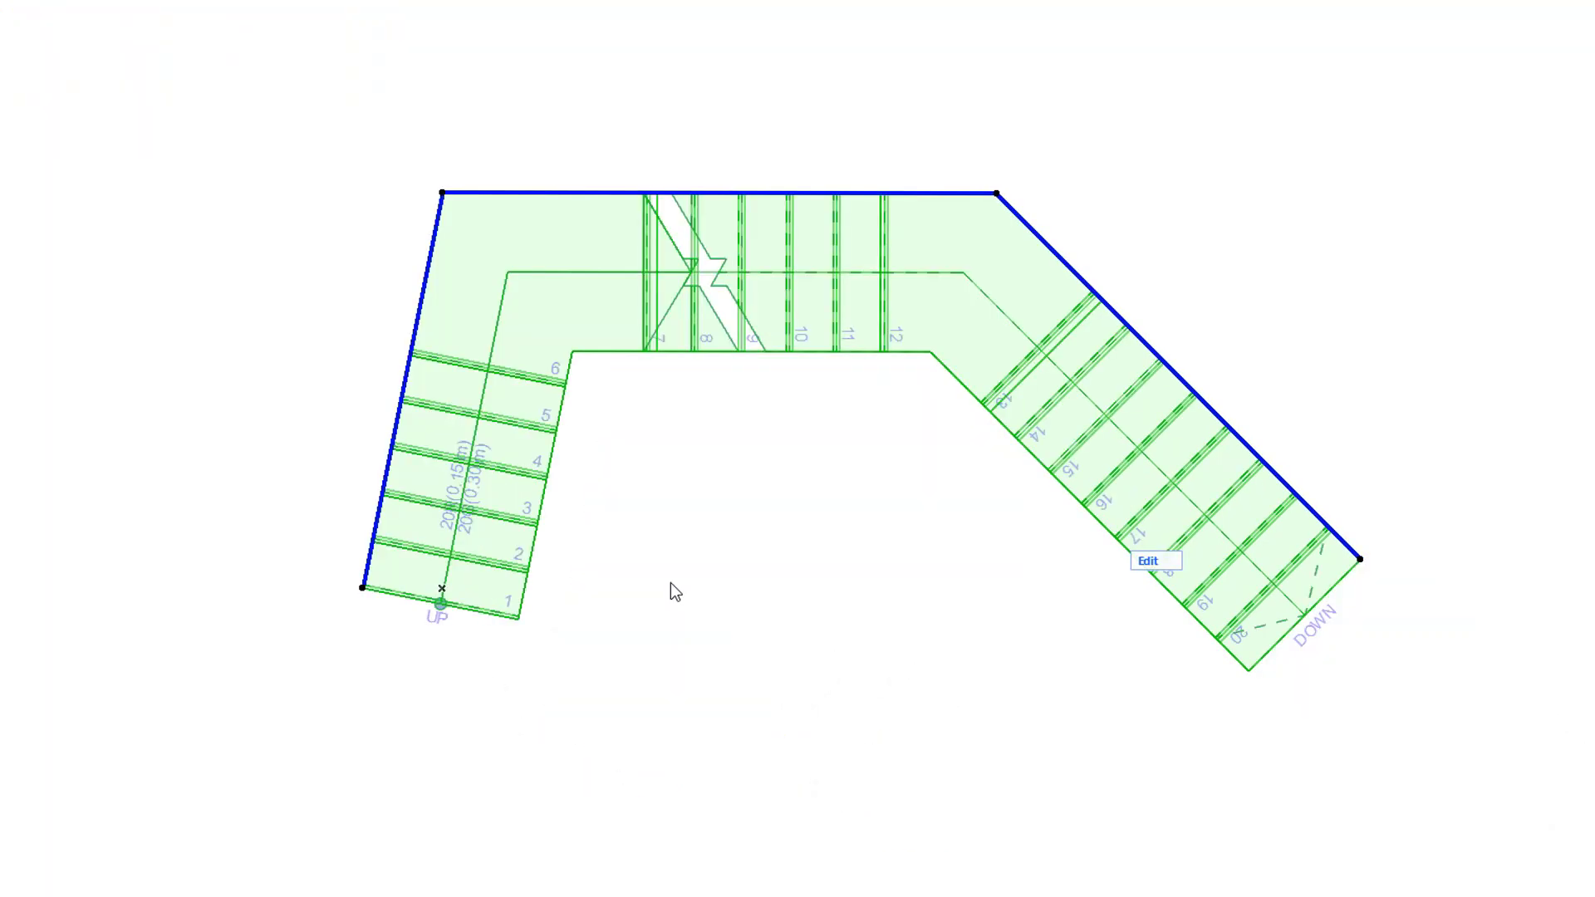
pyautogui.hotkey('ctrl', 'z')
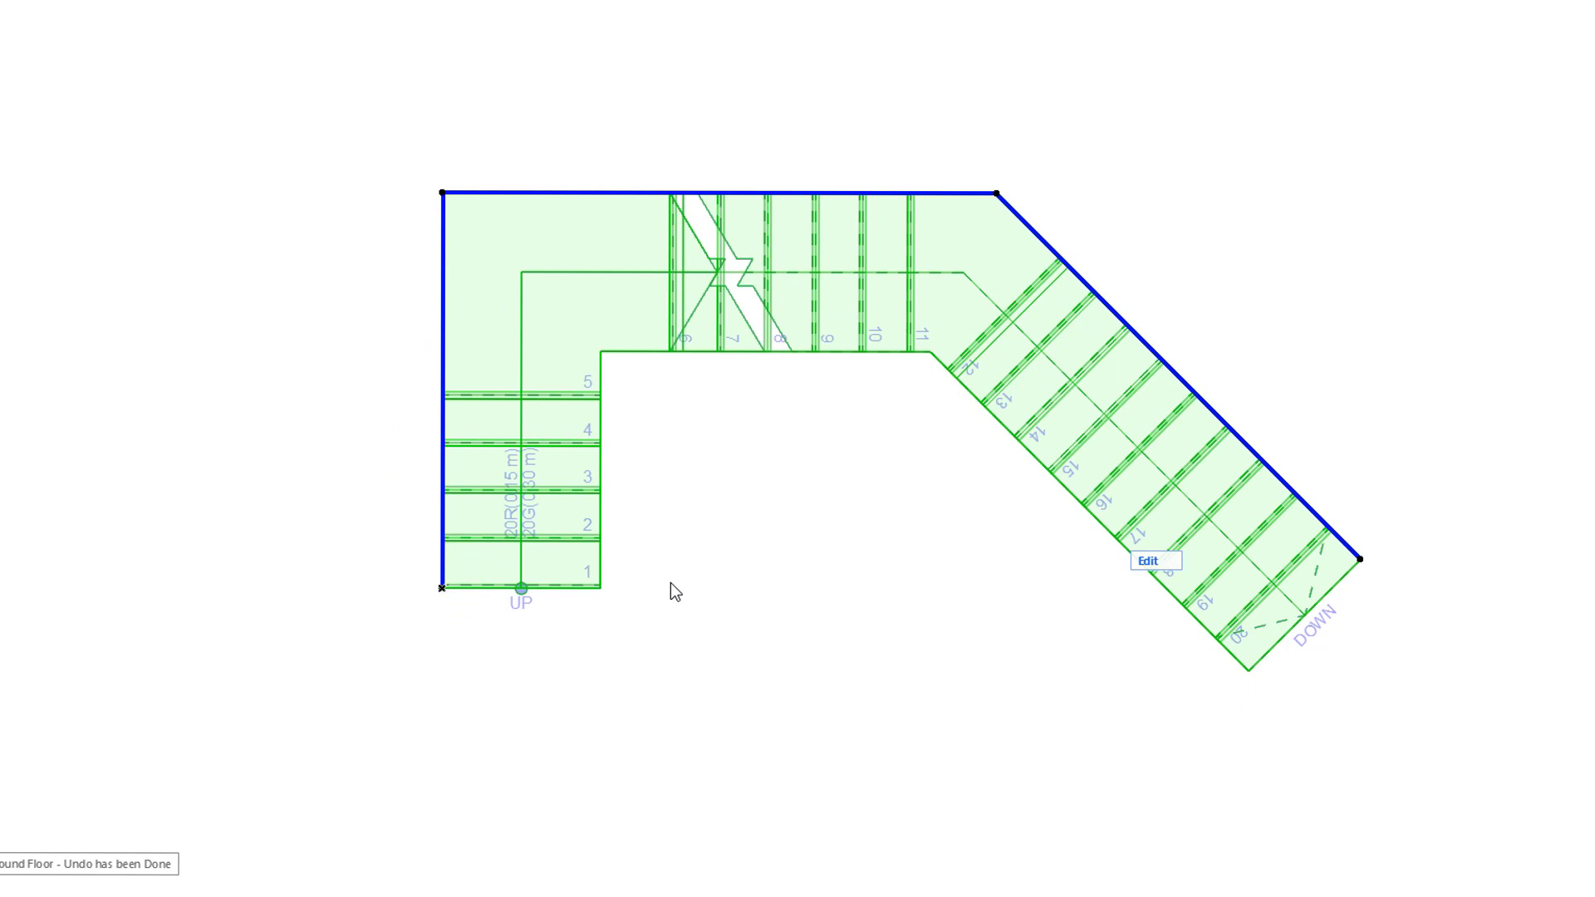
pyautogui.click(442, 588)
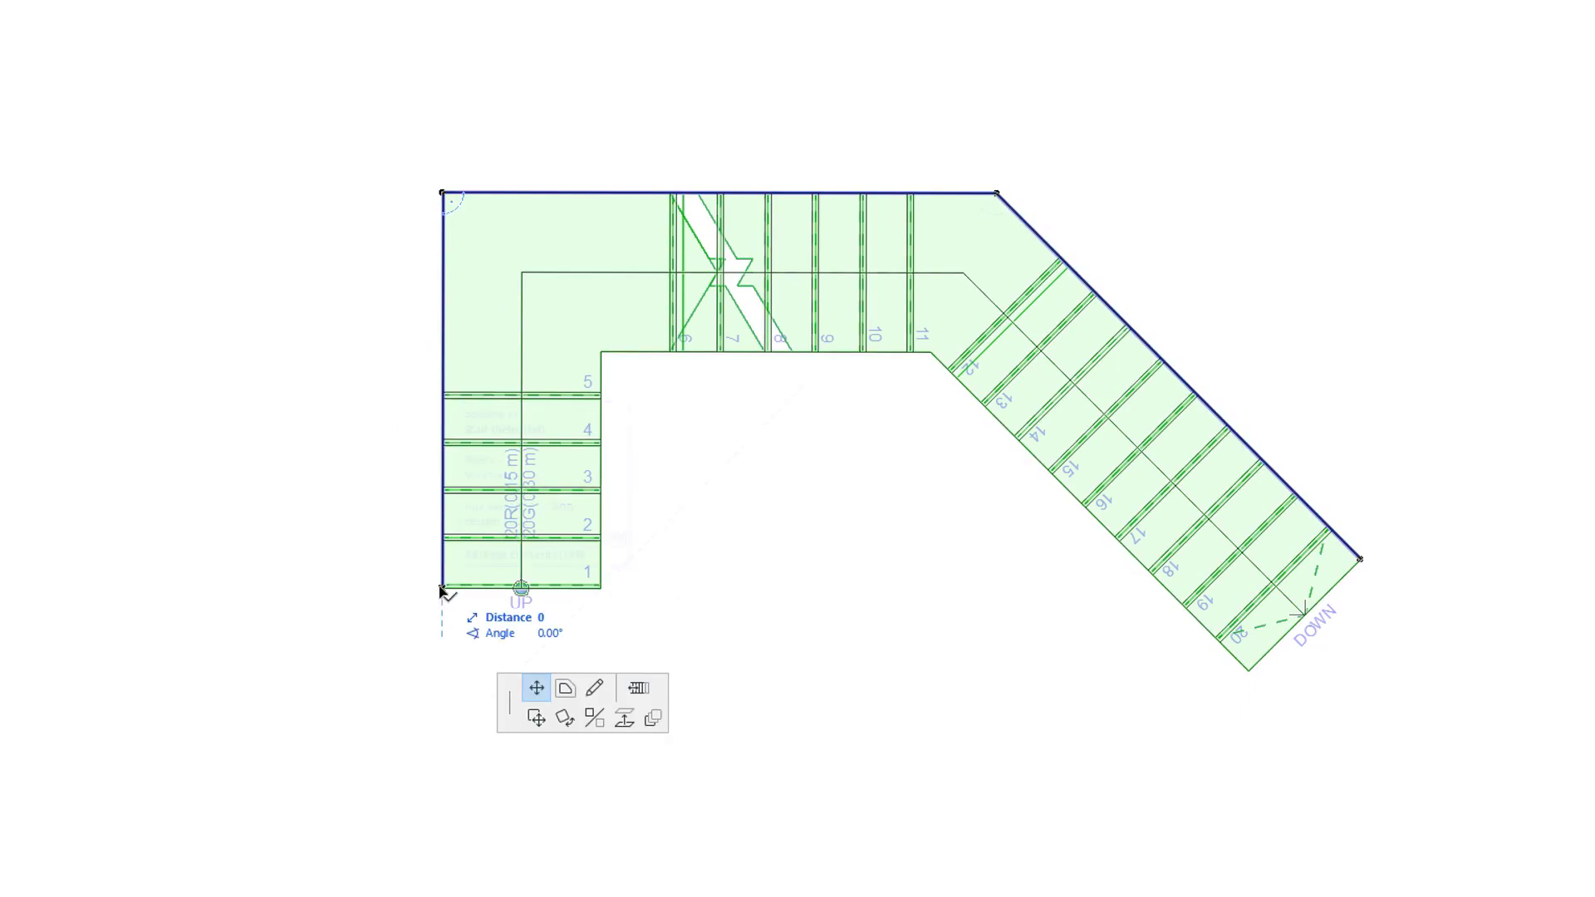
pyautogui.click(567, 690)
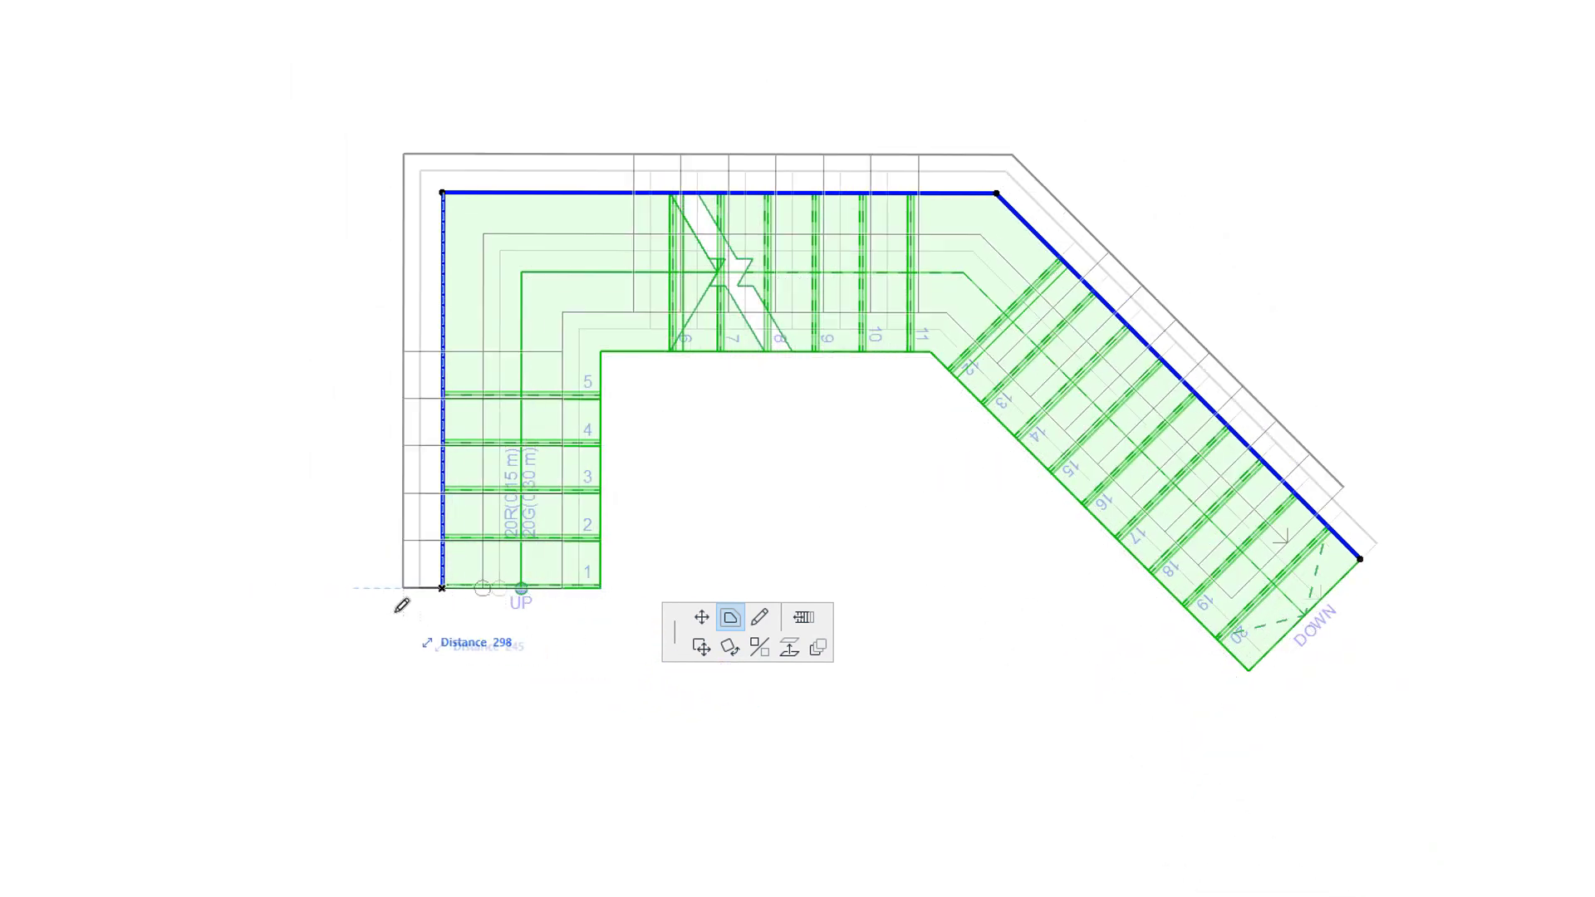
pyautogui.write('100')
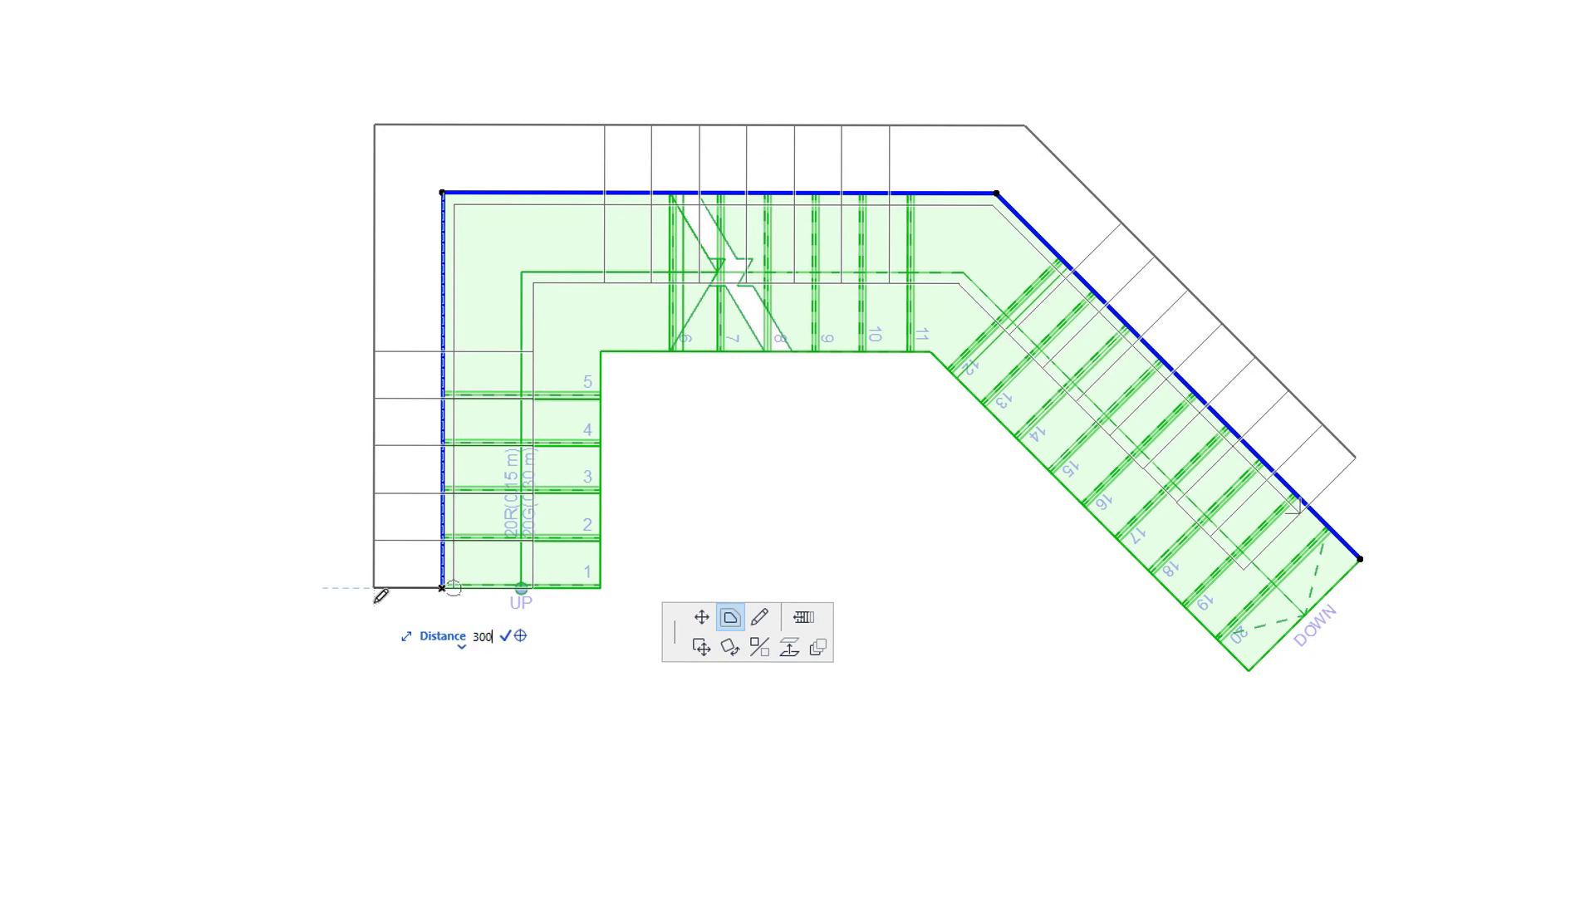
pyautogui.press('Return')
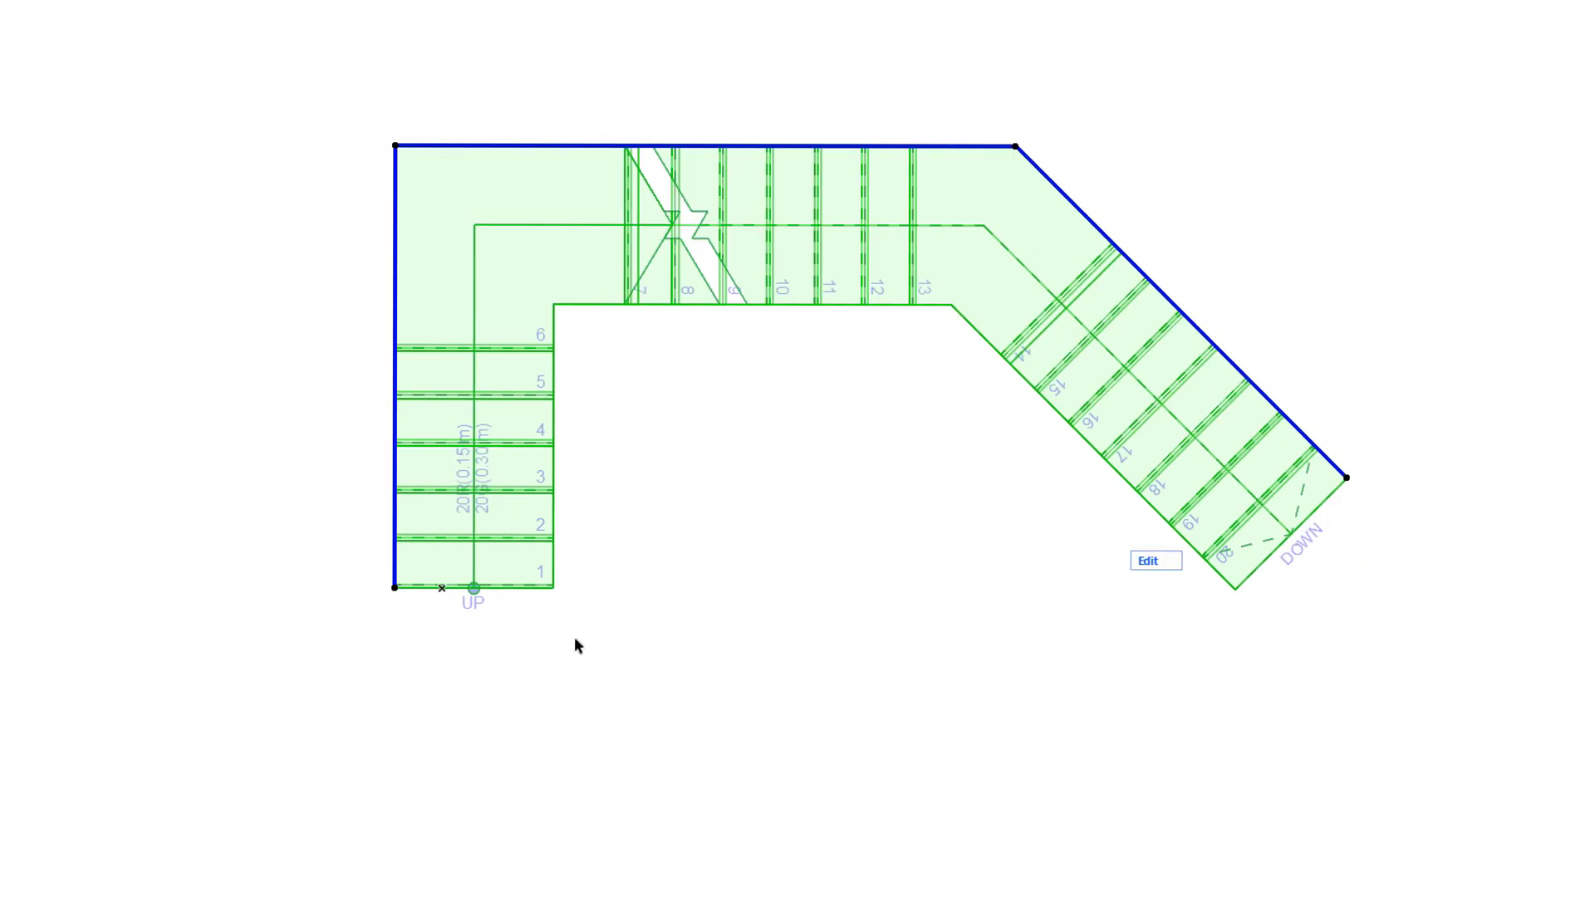
pyautogui.click(394, 588)
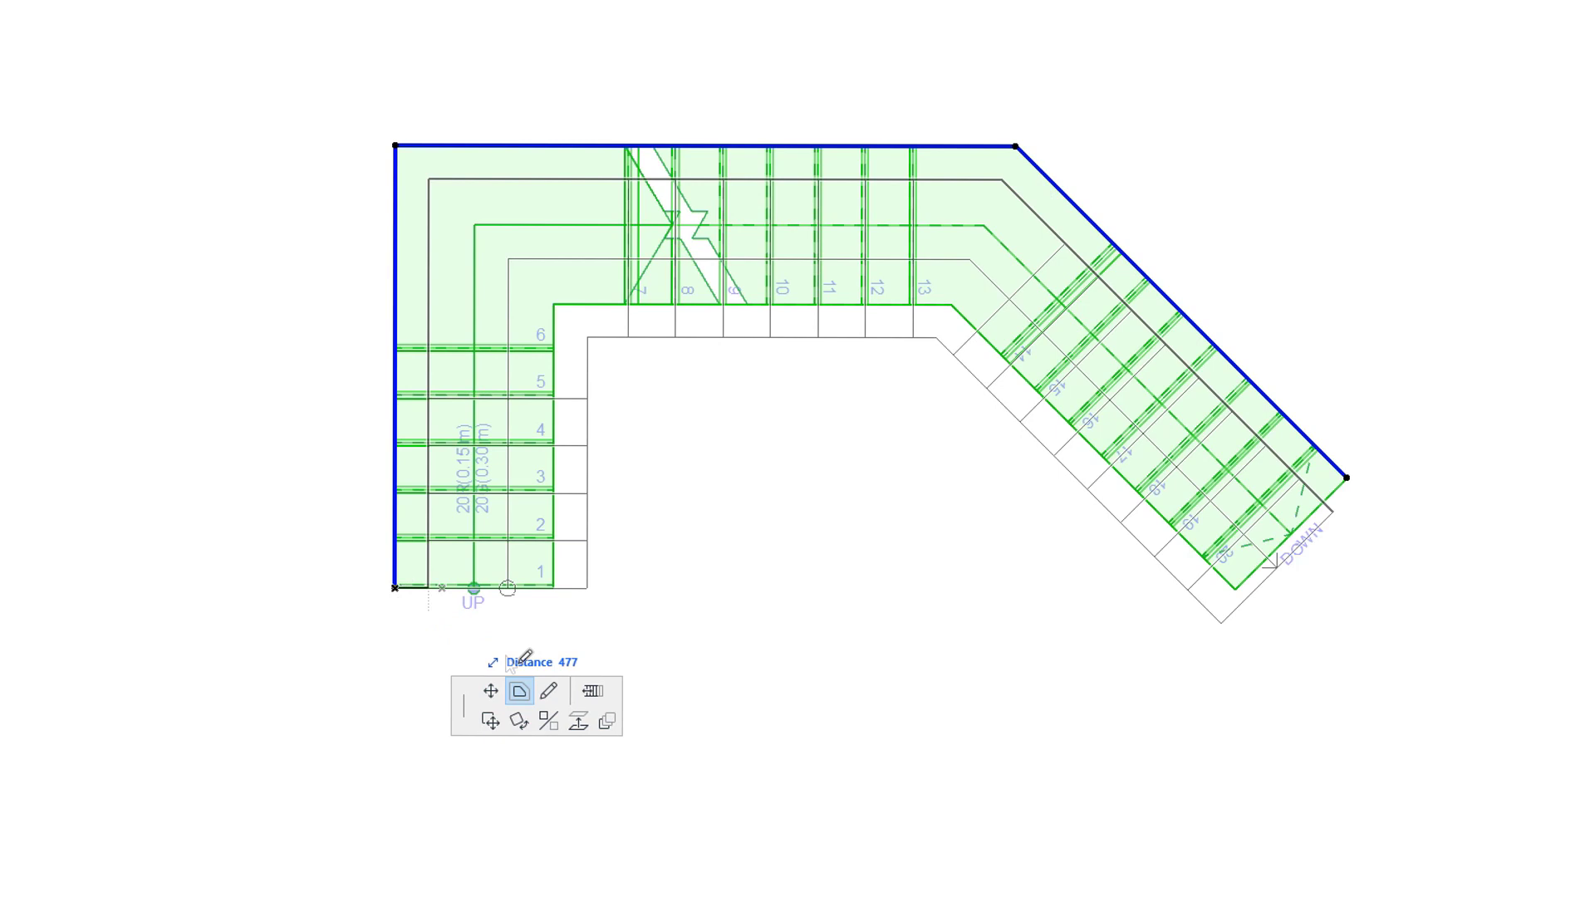
pyautogui.click(548, 694)
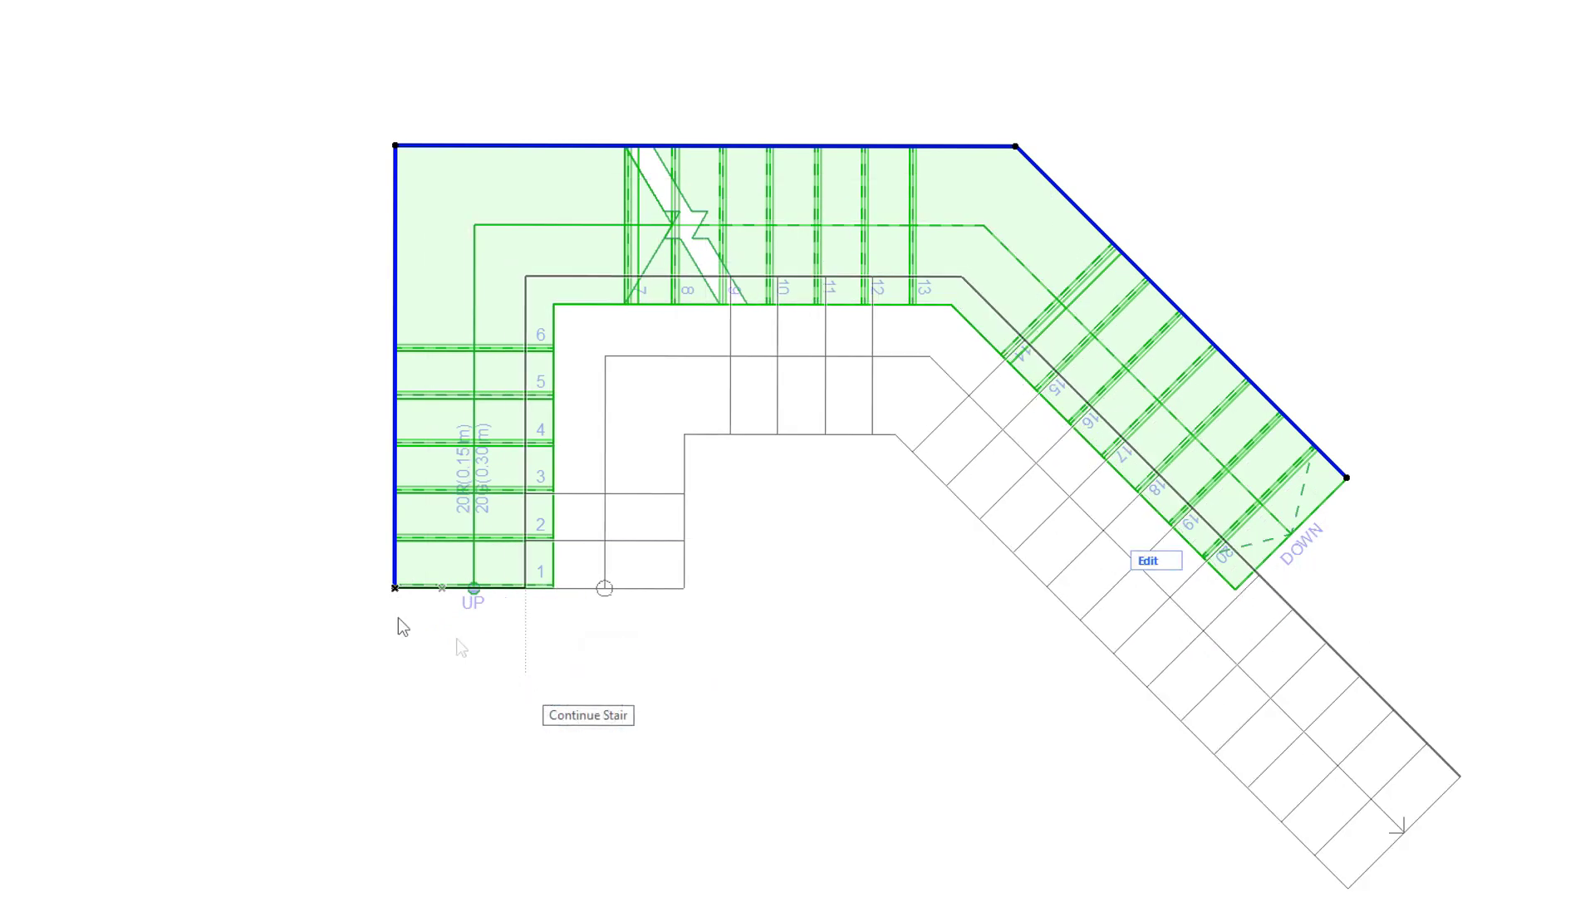
pyautogui.click(280, 588)
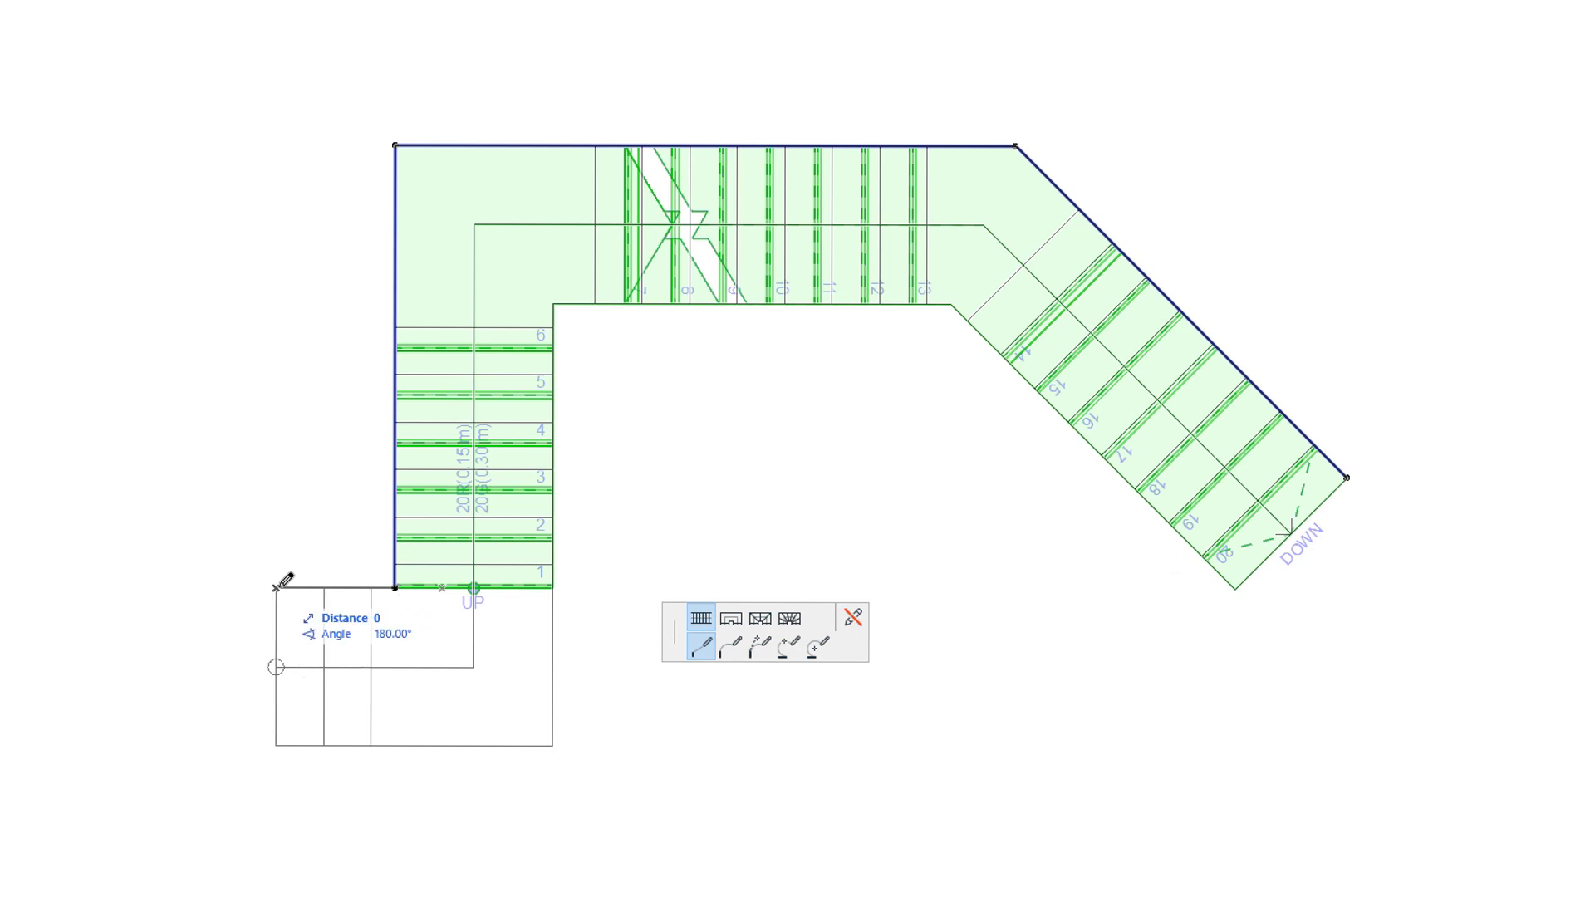
pyautogui.click(276, 587)
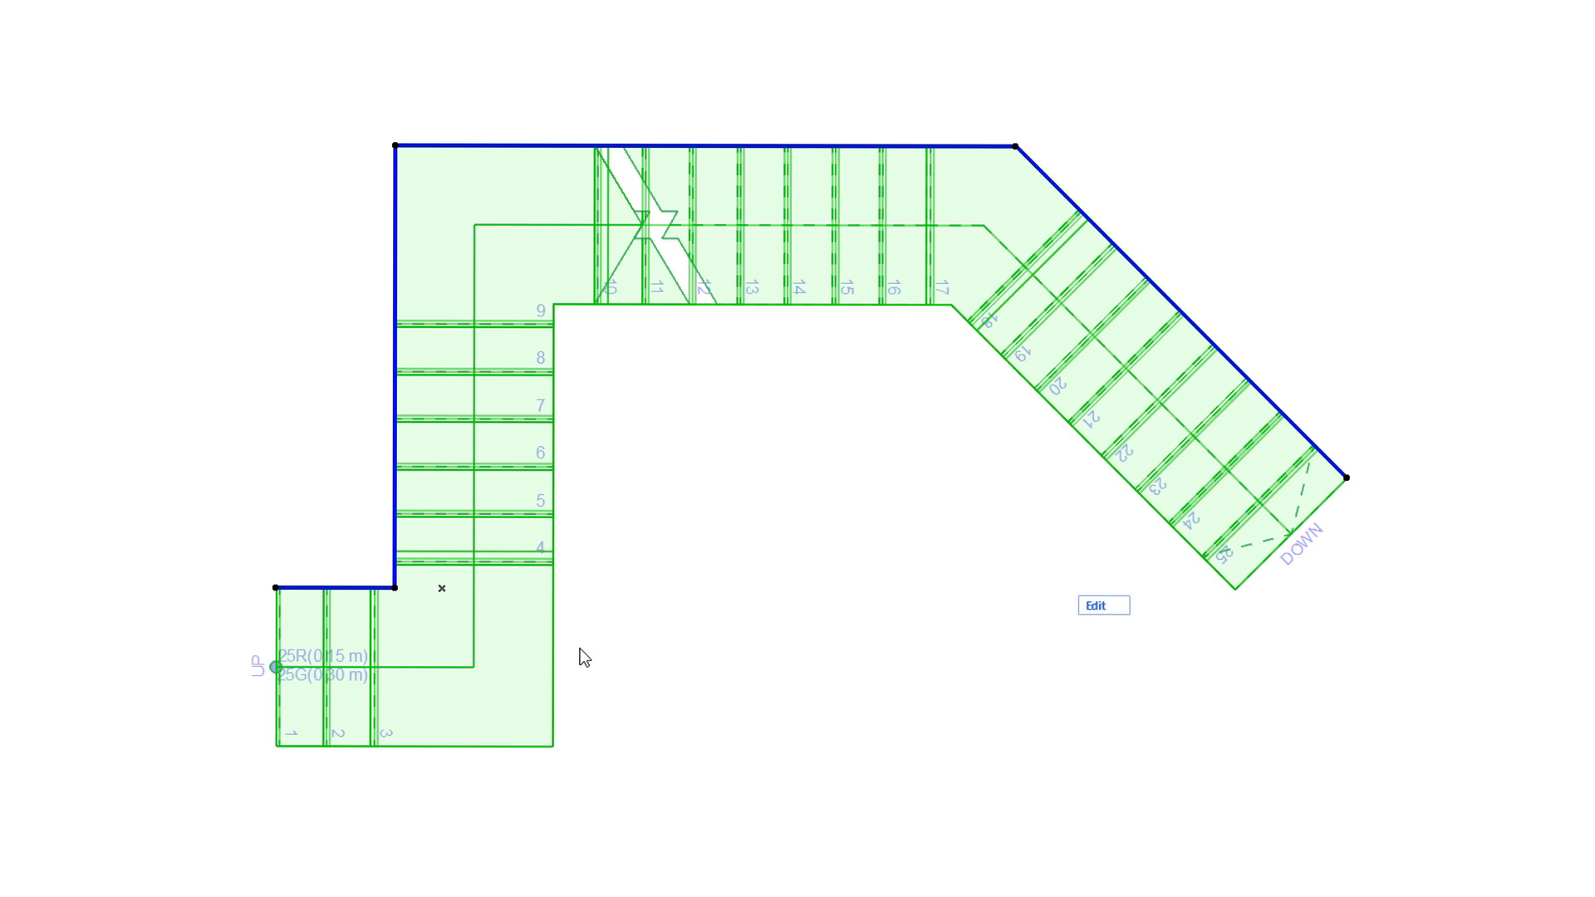
pyautogui.hotkey('ctrl', 'z')
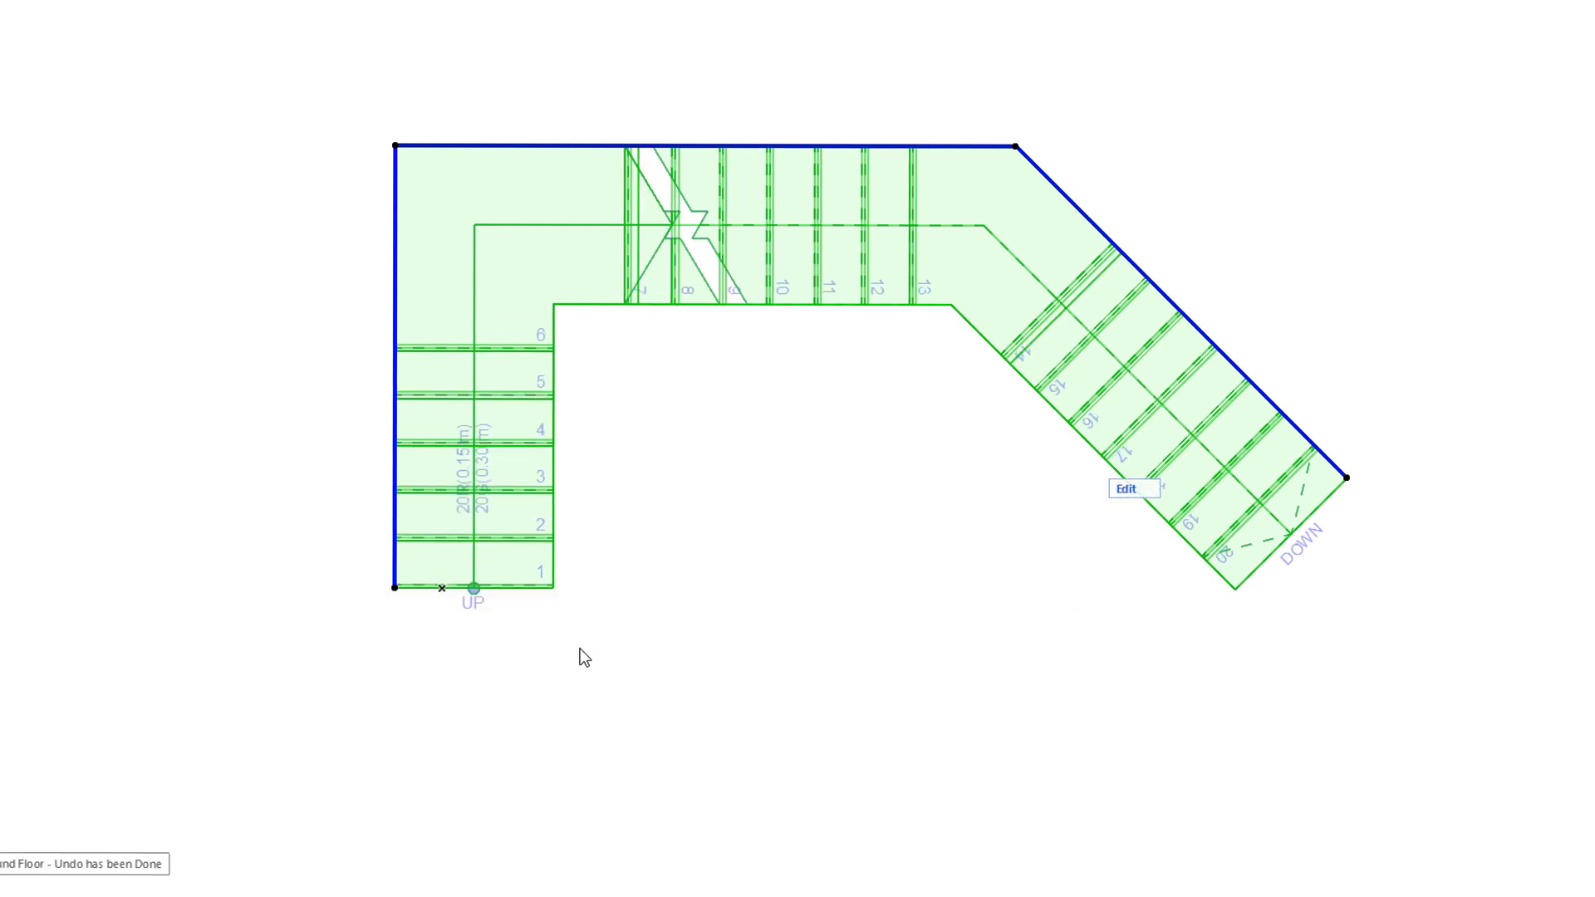
pyautogui.click(394, 587)
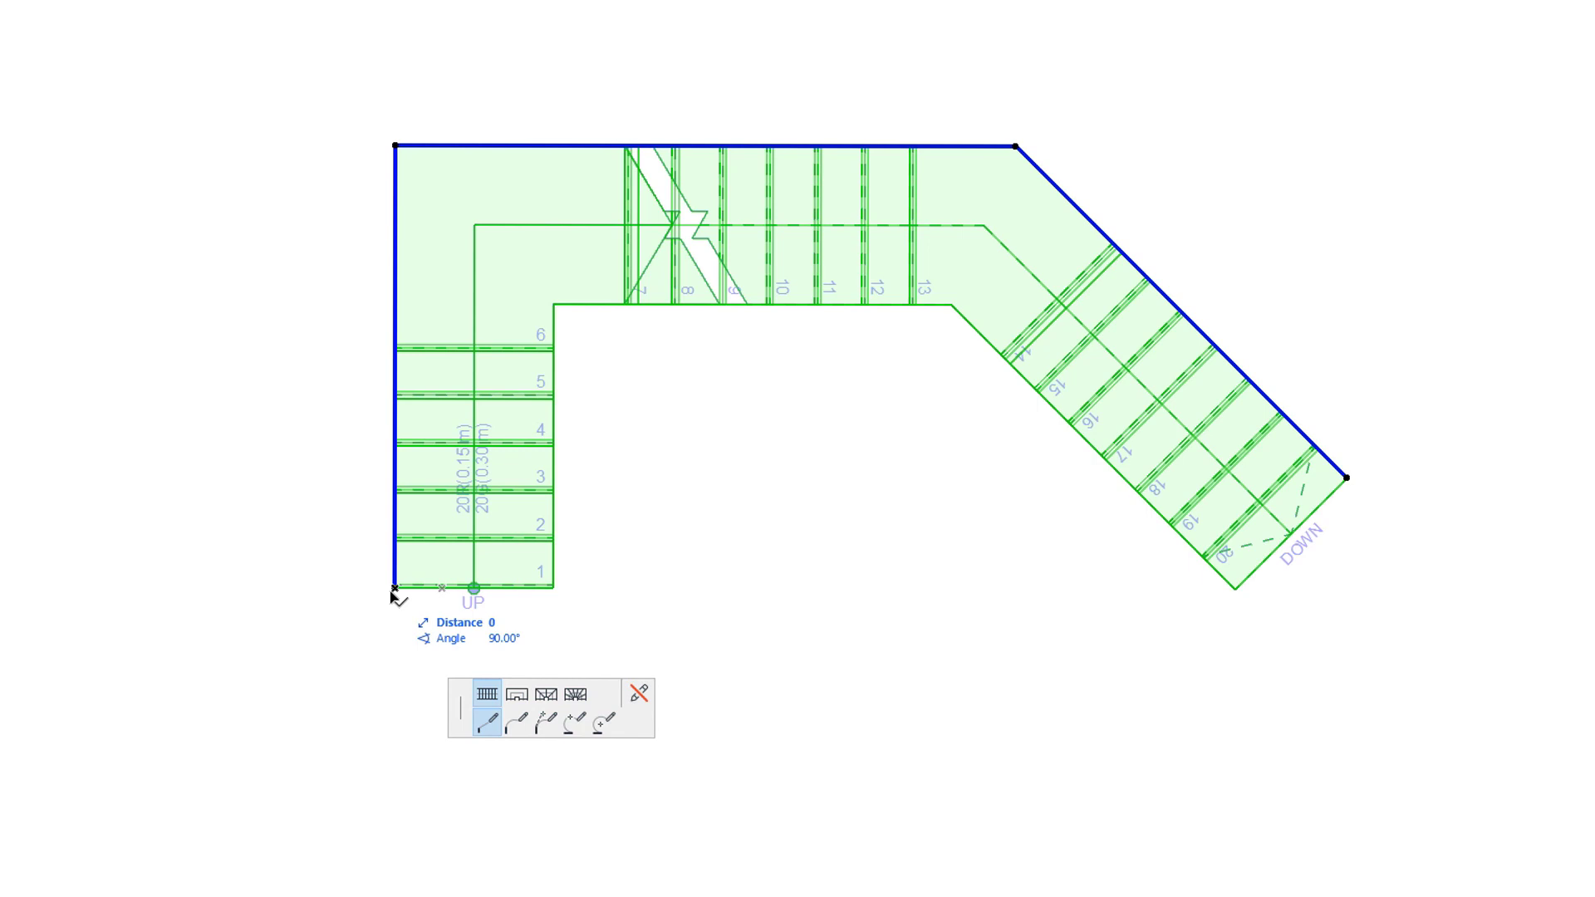
pyautogui.click(580, 673)
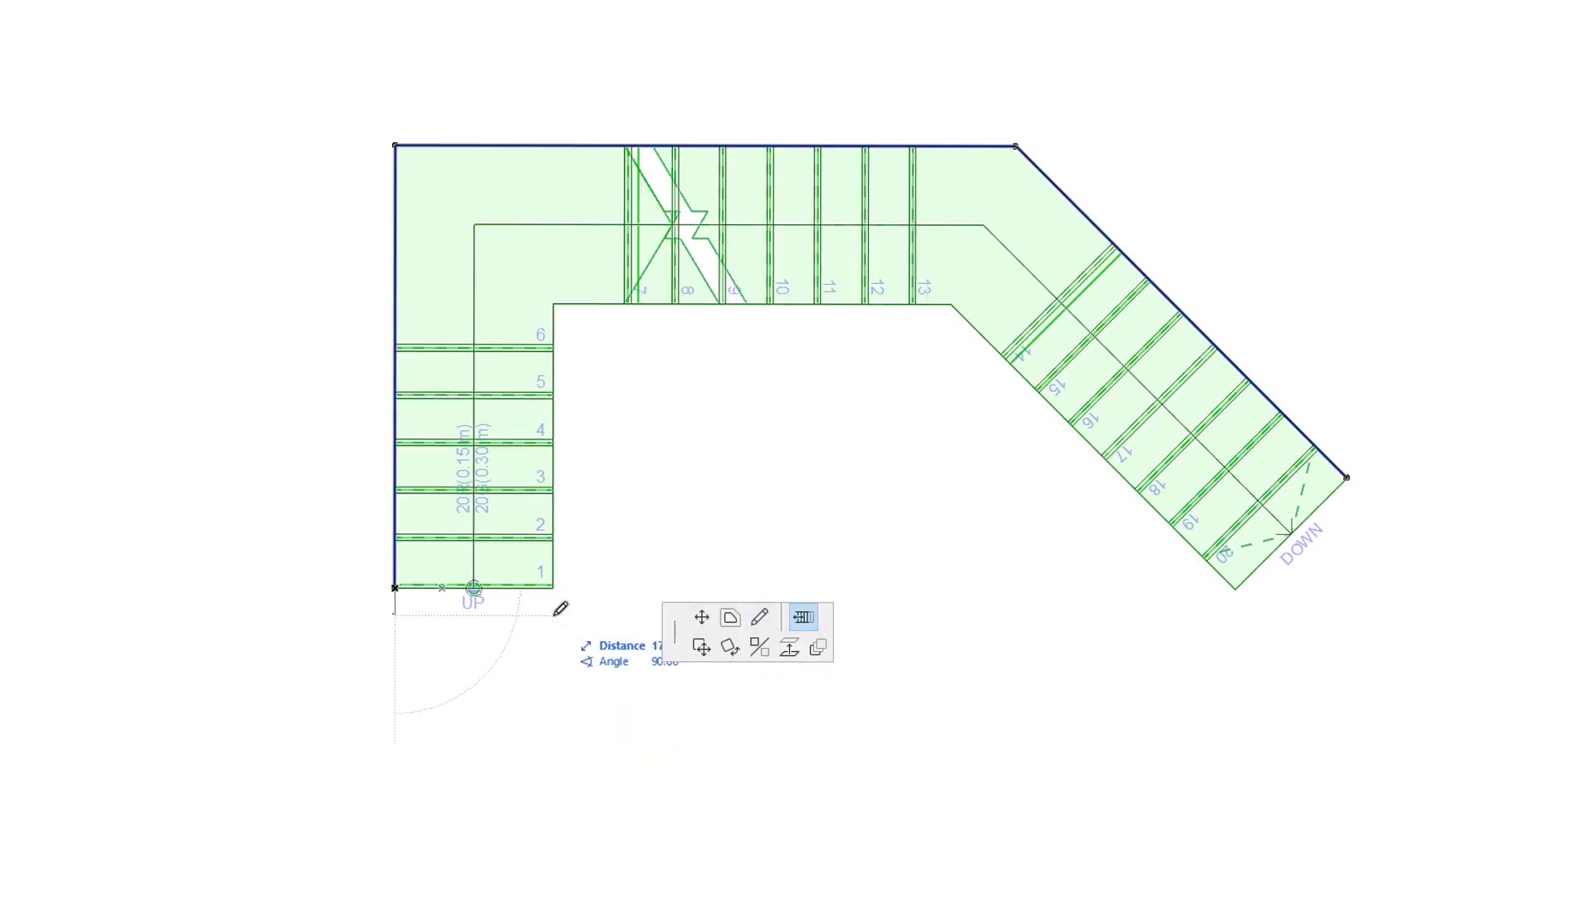
pyautogui.click(804, 630)
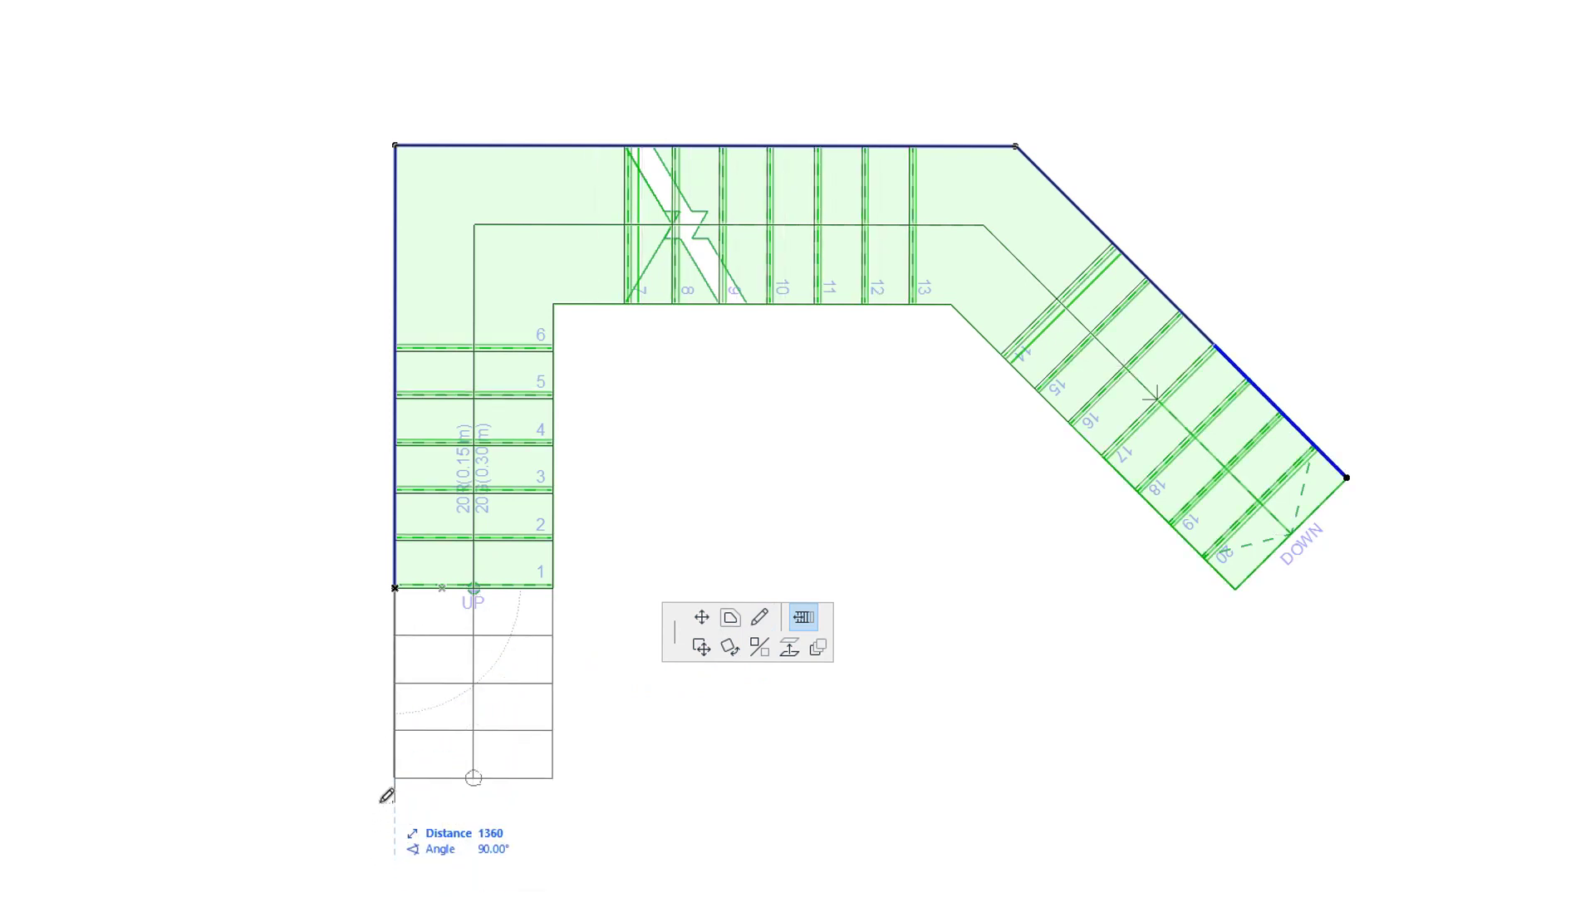
pyautogui.click(387, 796)
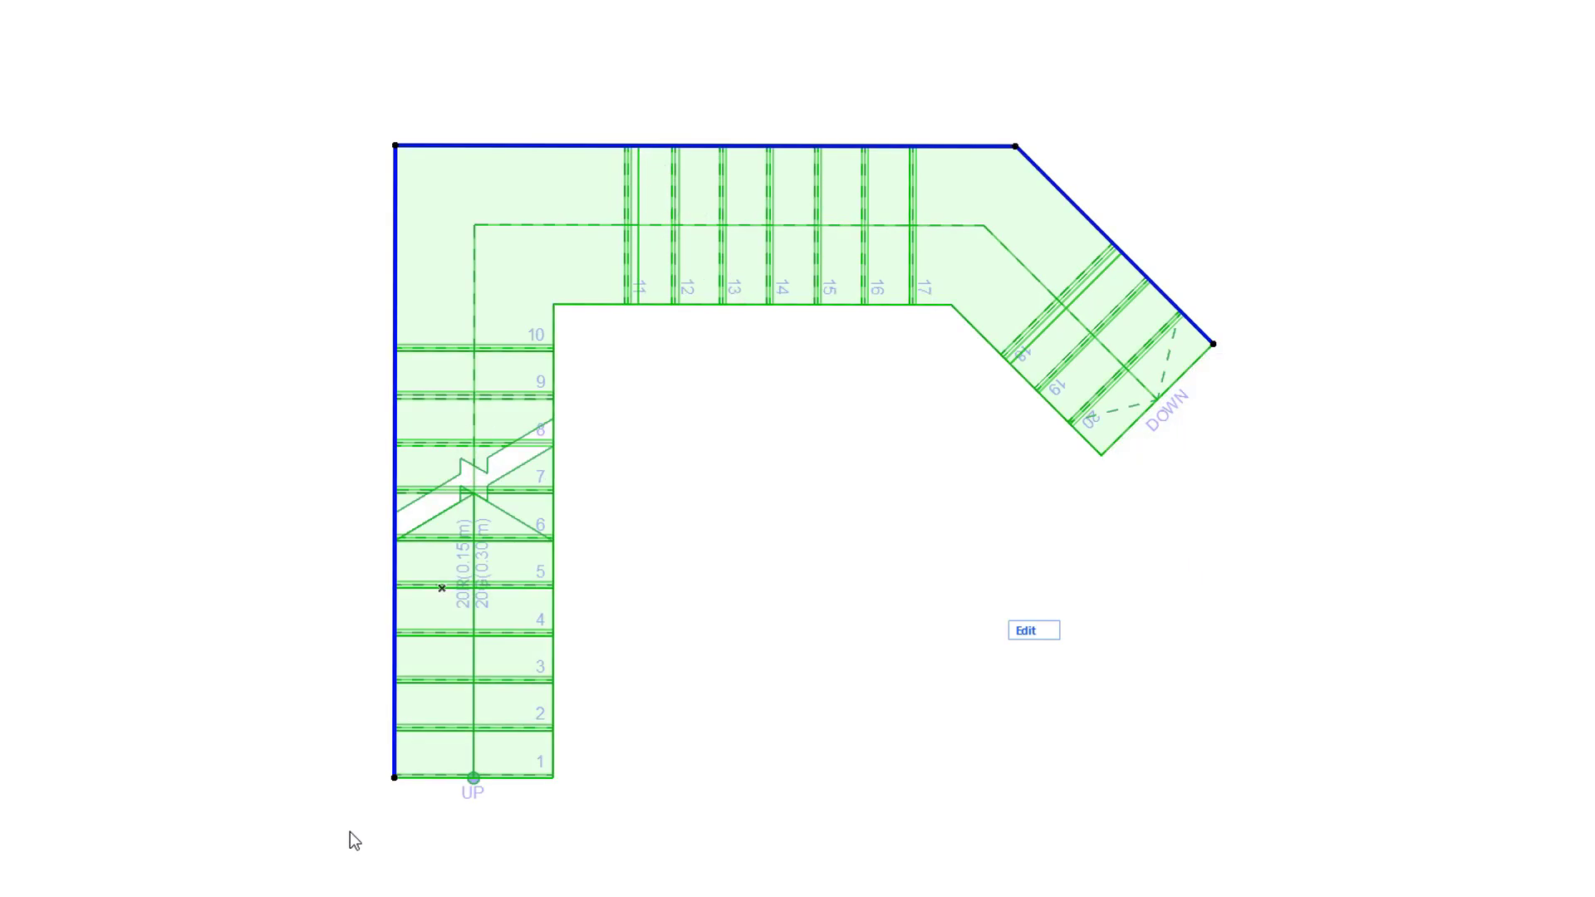
pyautogui.click(395, 779)
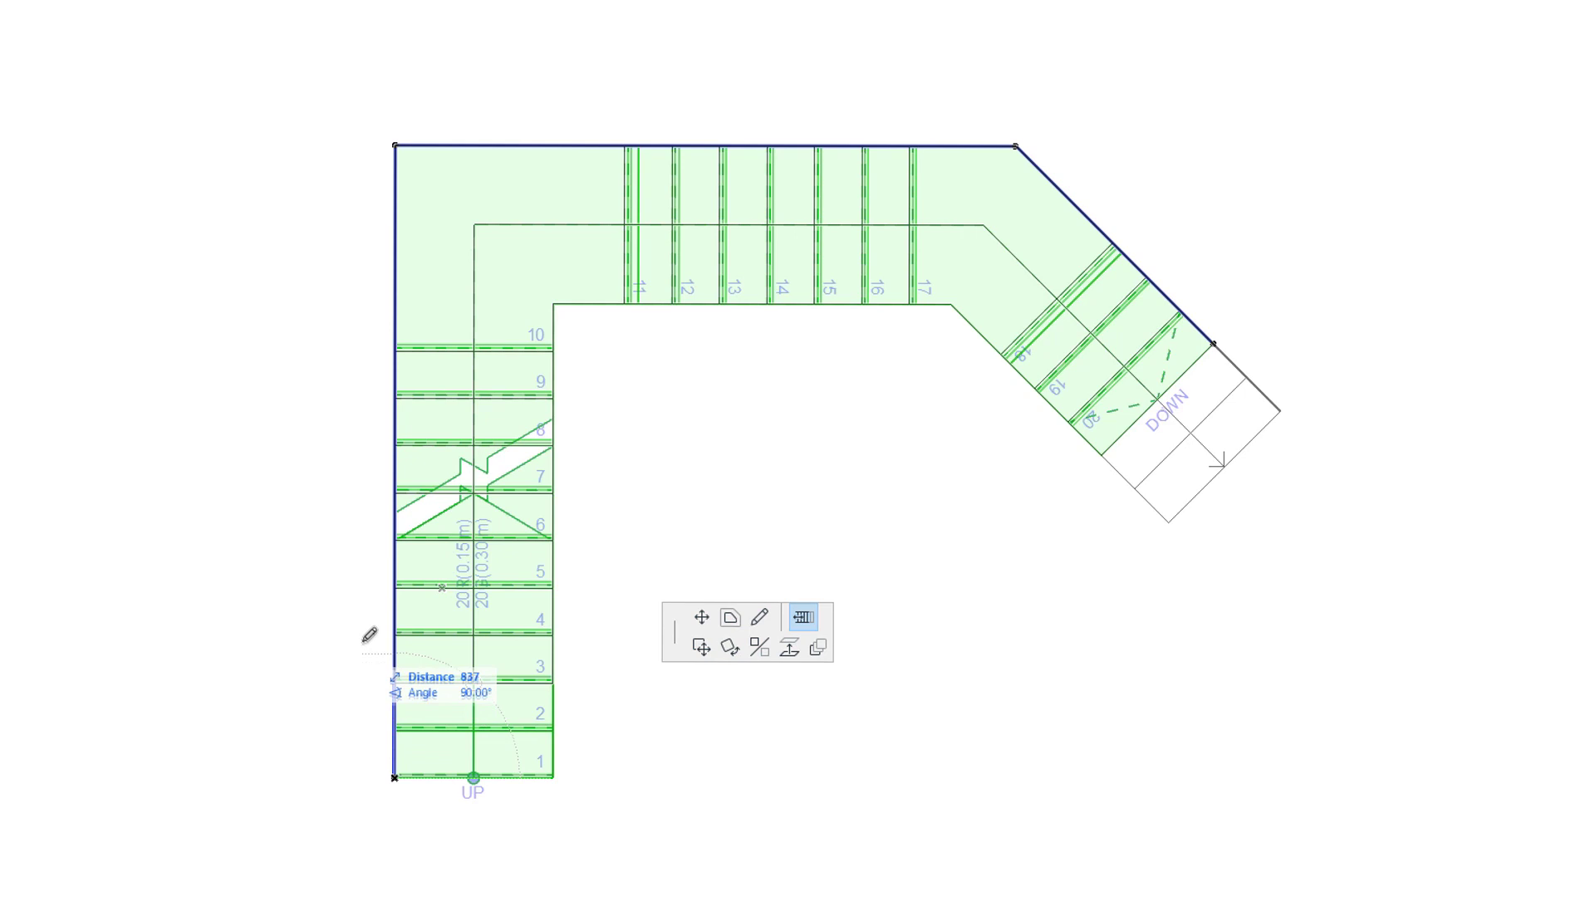
pyautogui.click(360, 570)
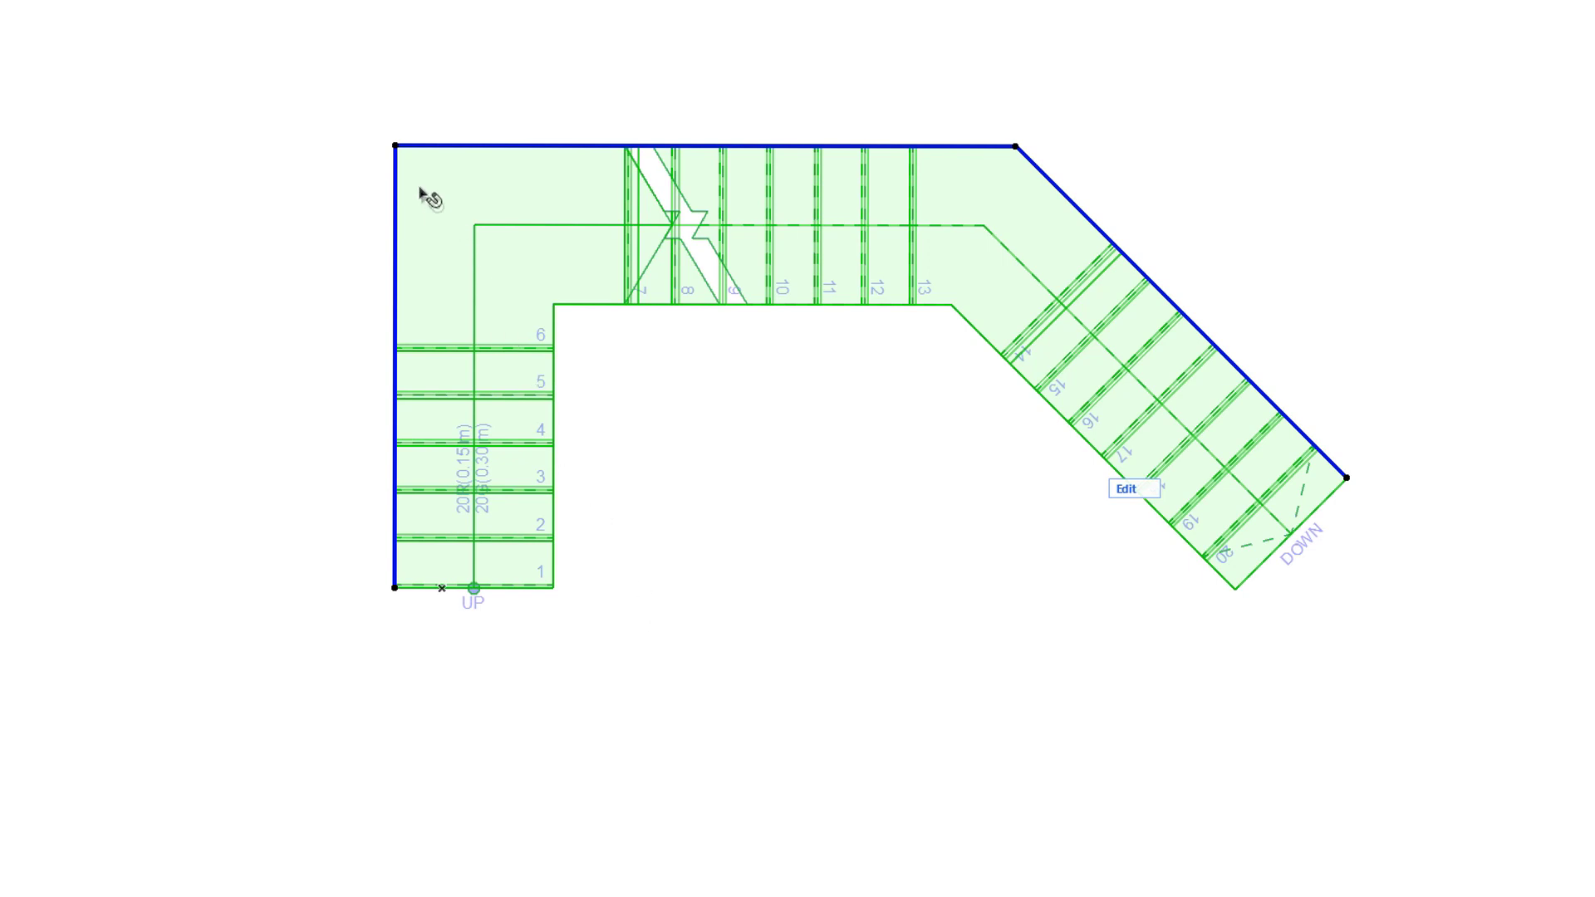
# - Fillet the stair's top-left corner with a 500 radius
pyautogui.click(395, 146)
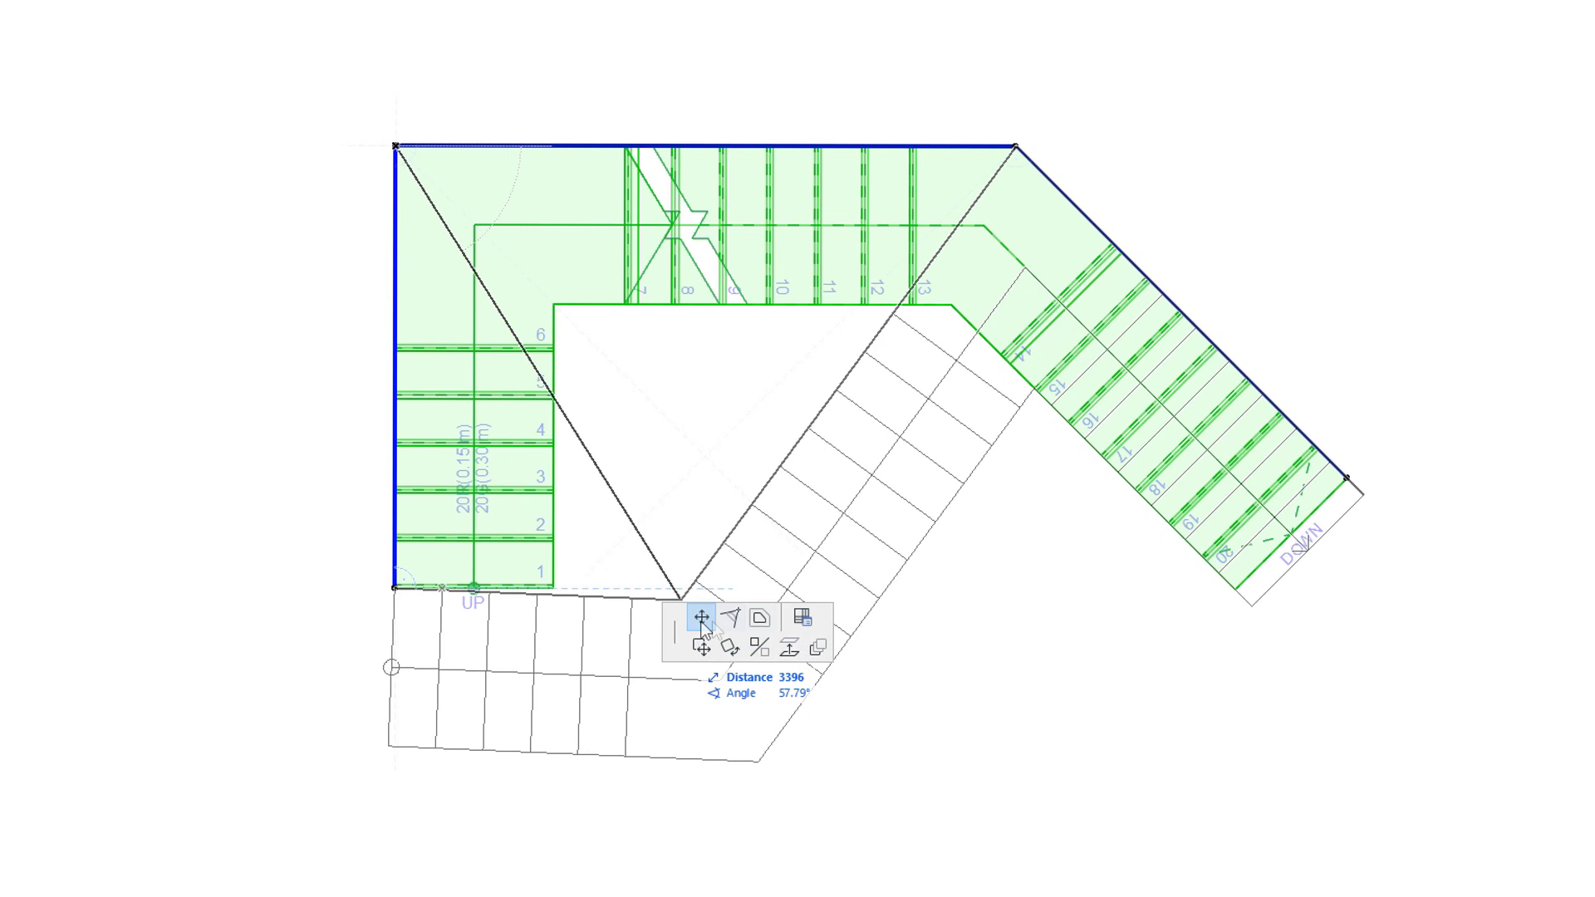
pyautogui.moveTo(677, 628); pyautogui.dragTo(534, 76)
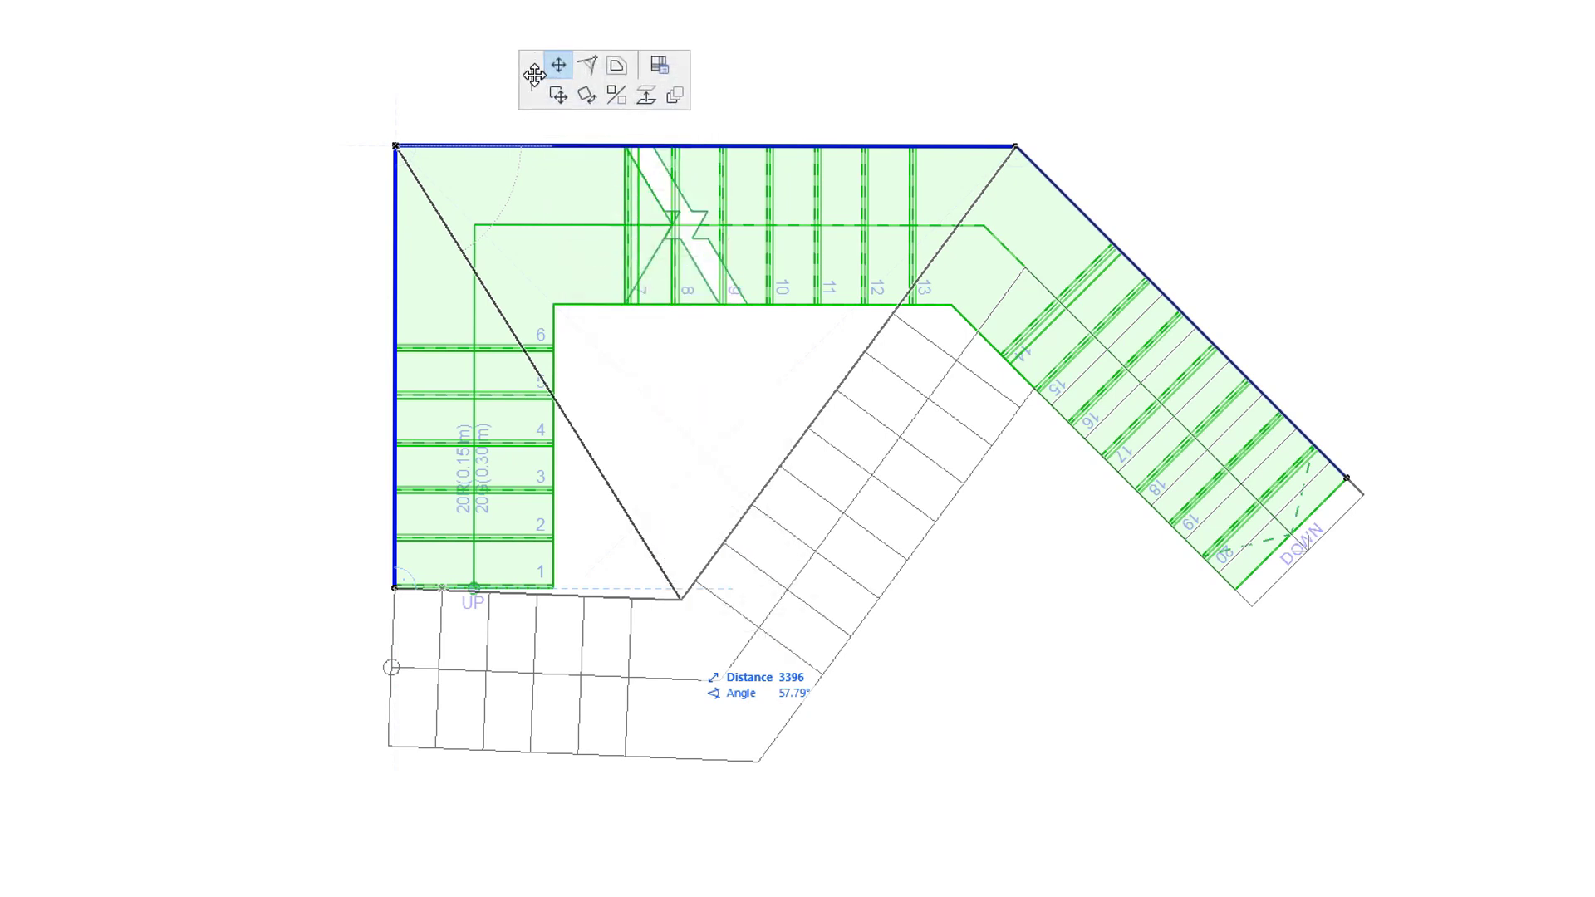
pyautogui.click(588, 65)
pyautogui.moveTo(385, 52); pyautogui.dragTo(248, 98)
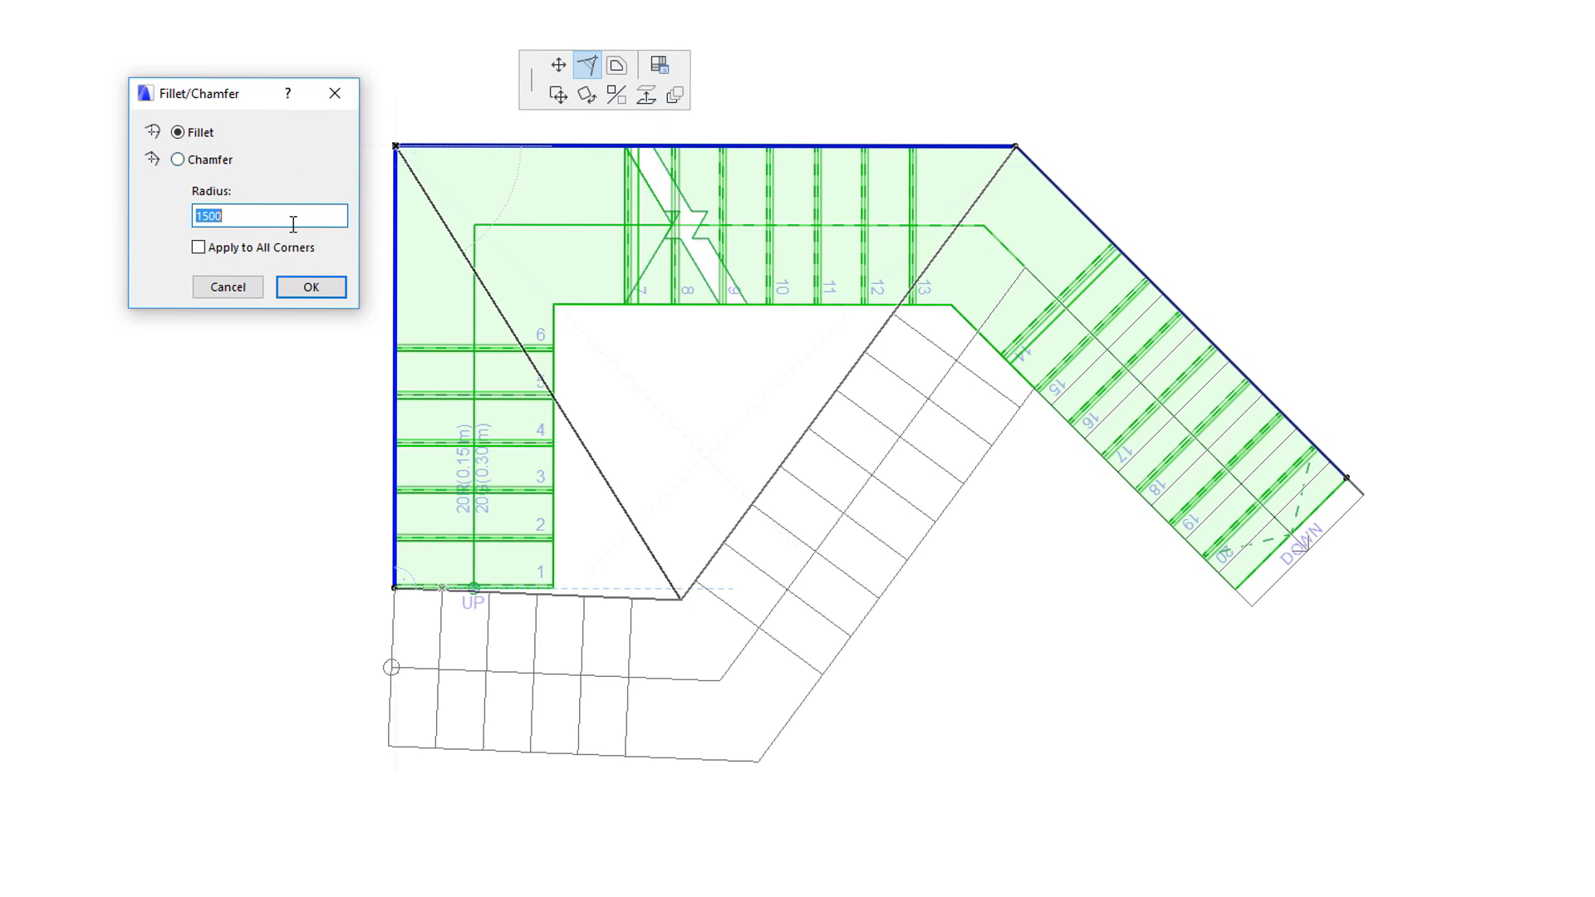
pyautogui.write('500')
pyautogui.click(332, 288)
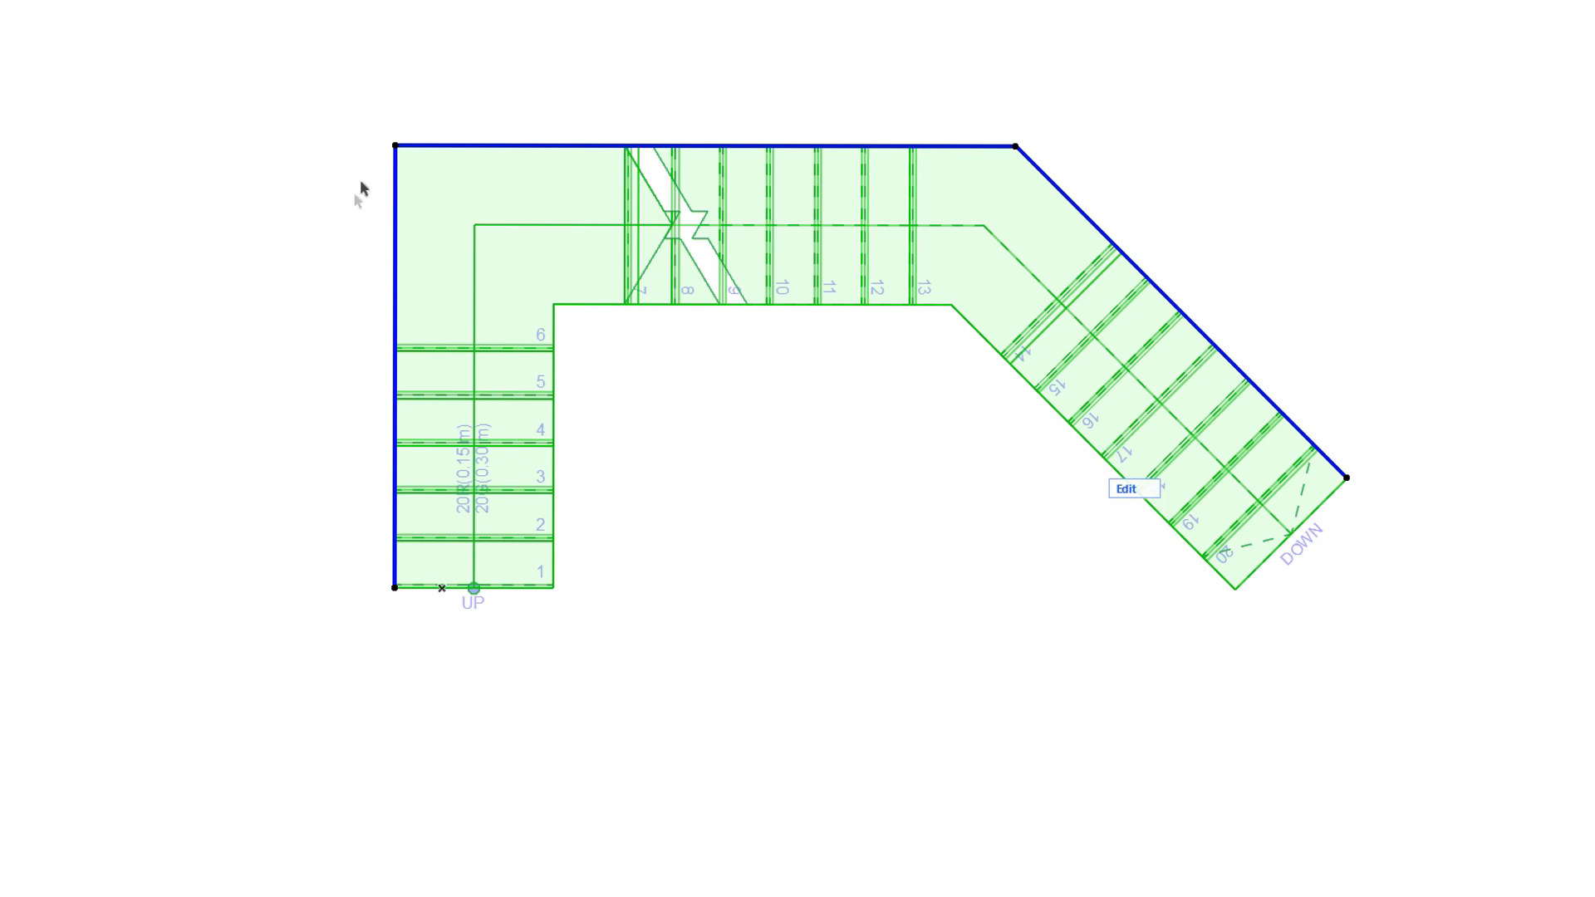
# - Fillet the top-left corner again with a 1500 radius
pyautogui.click(395, 147)
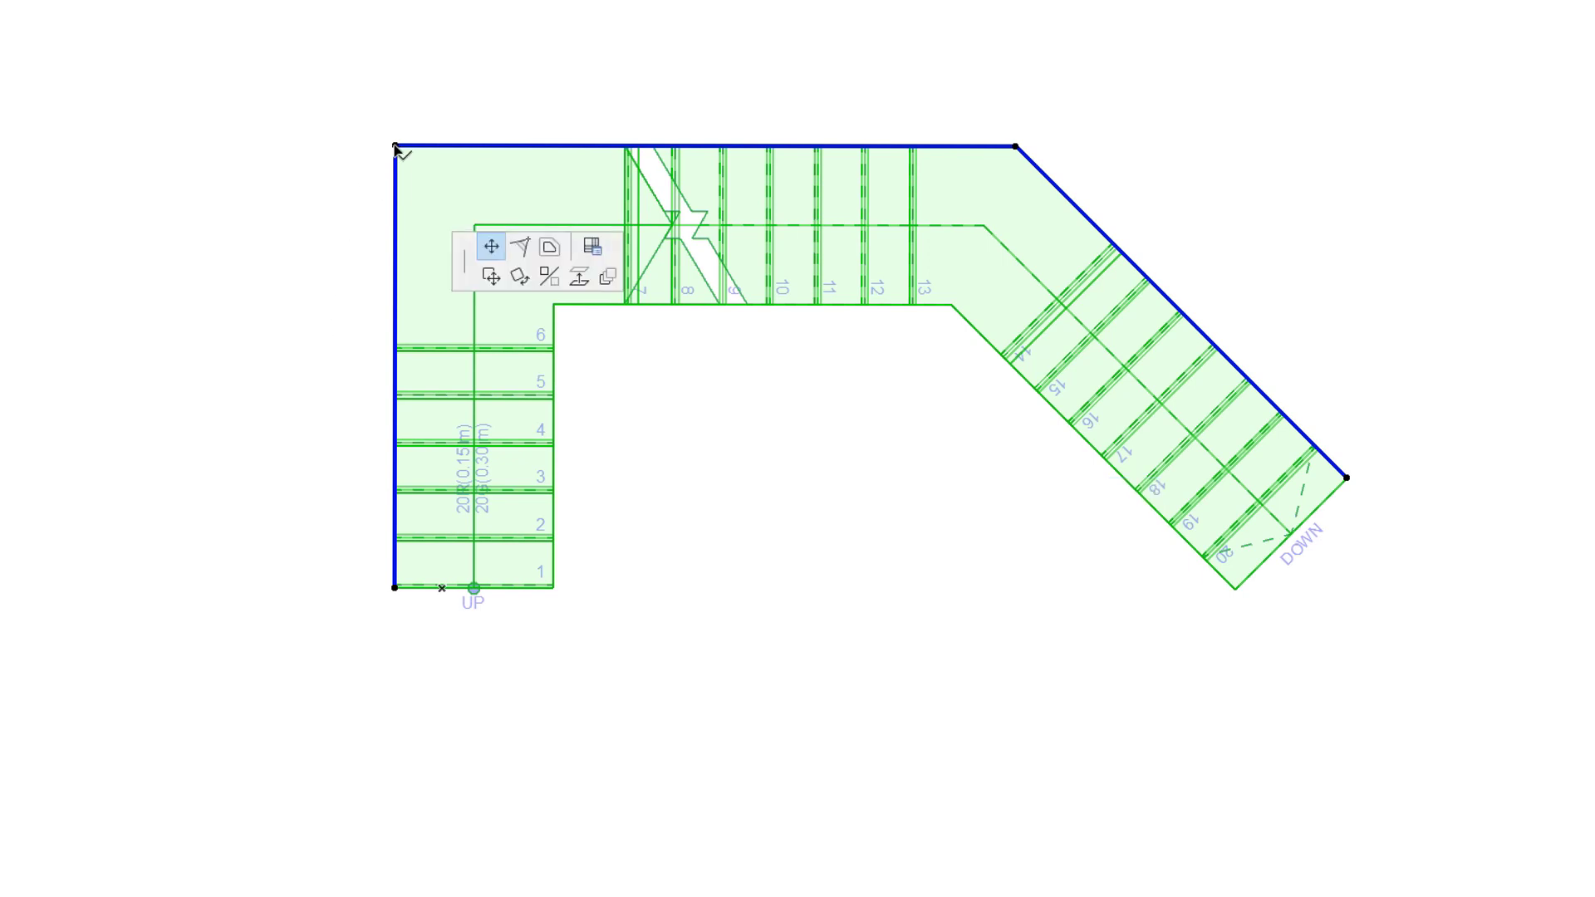
pyautogui.click(518, 249)
pyautogui.write('1500')
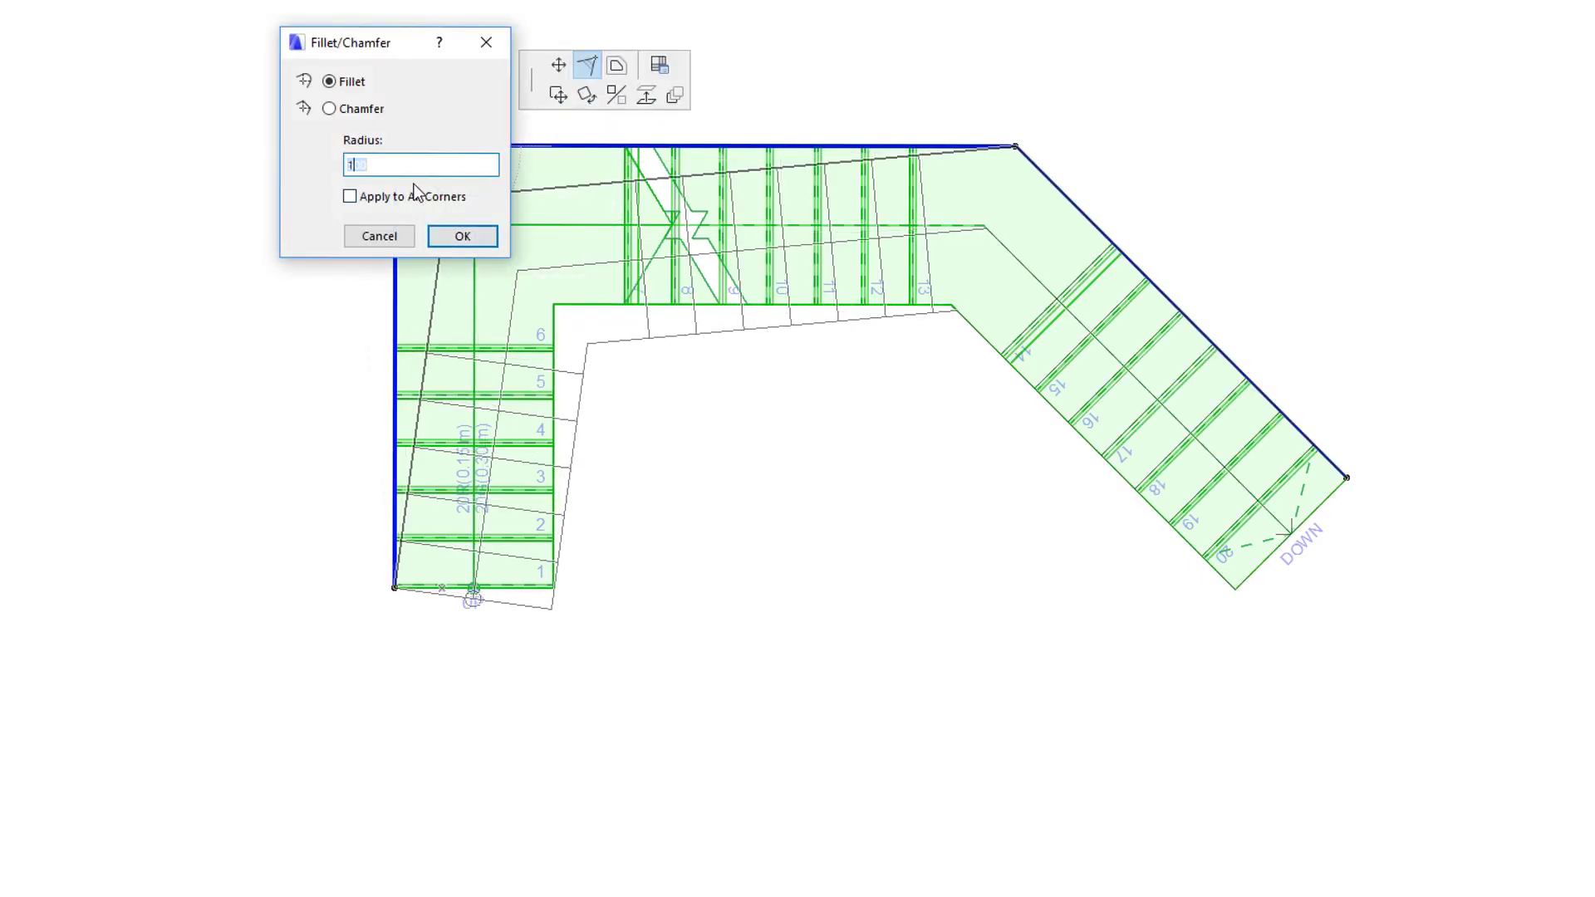
pyautogui.click(463, 239)
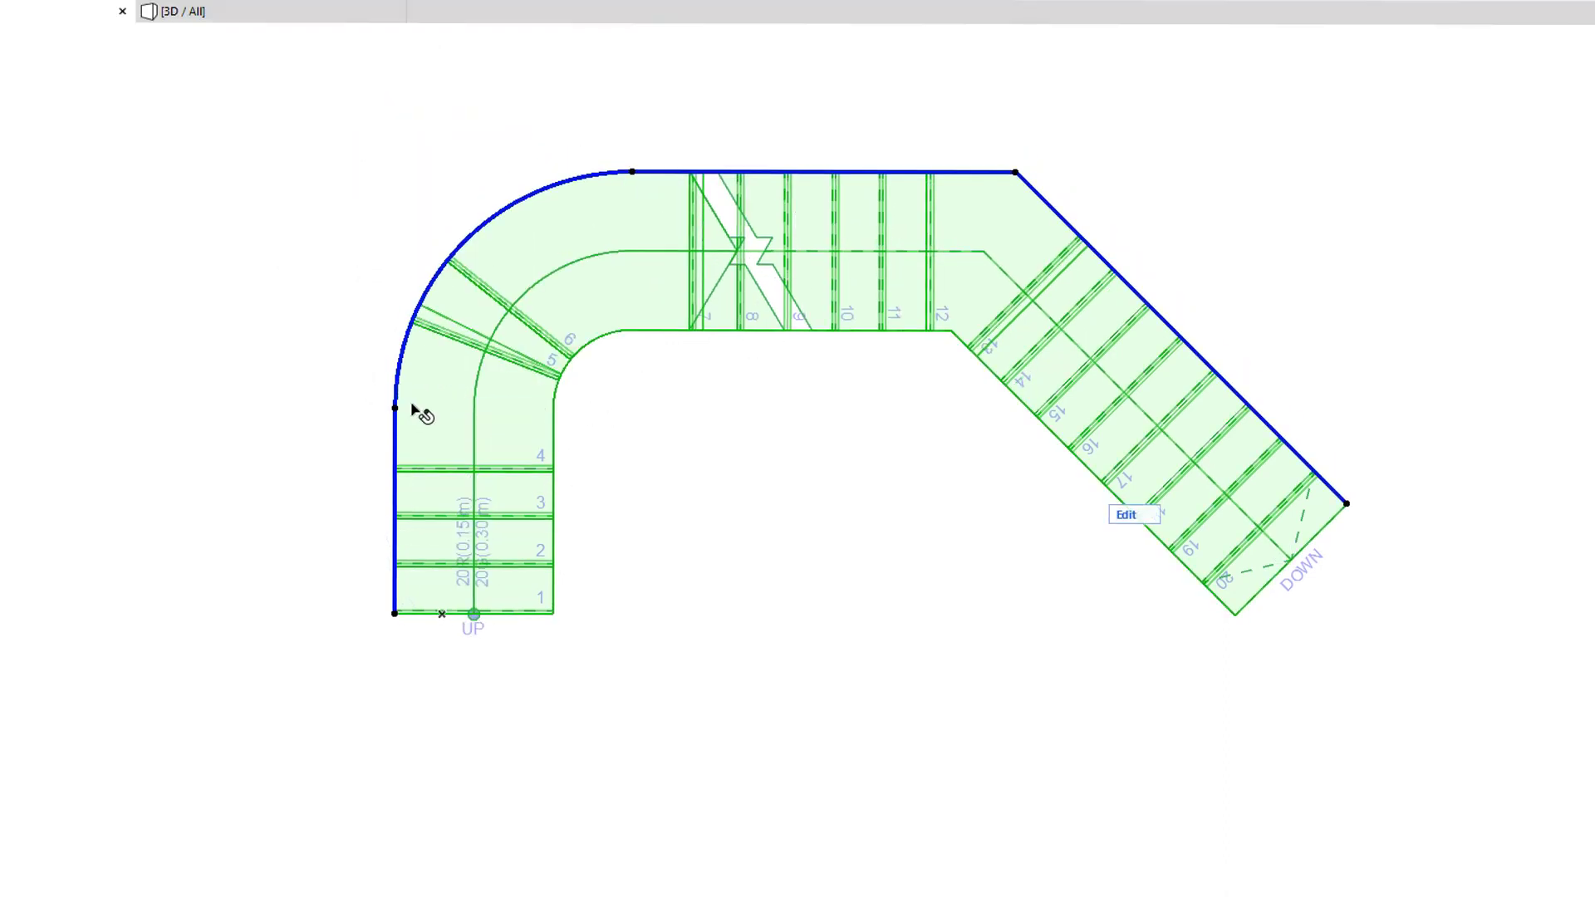
# - Set the first stair turn to winders with equal goings
pyautogui.click(394, 408)
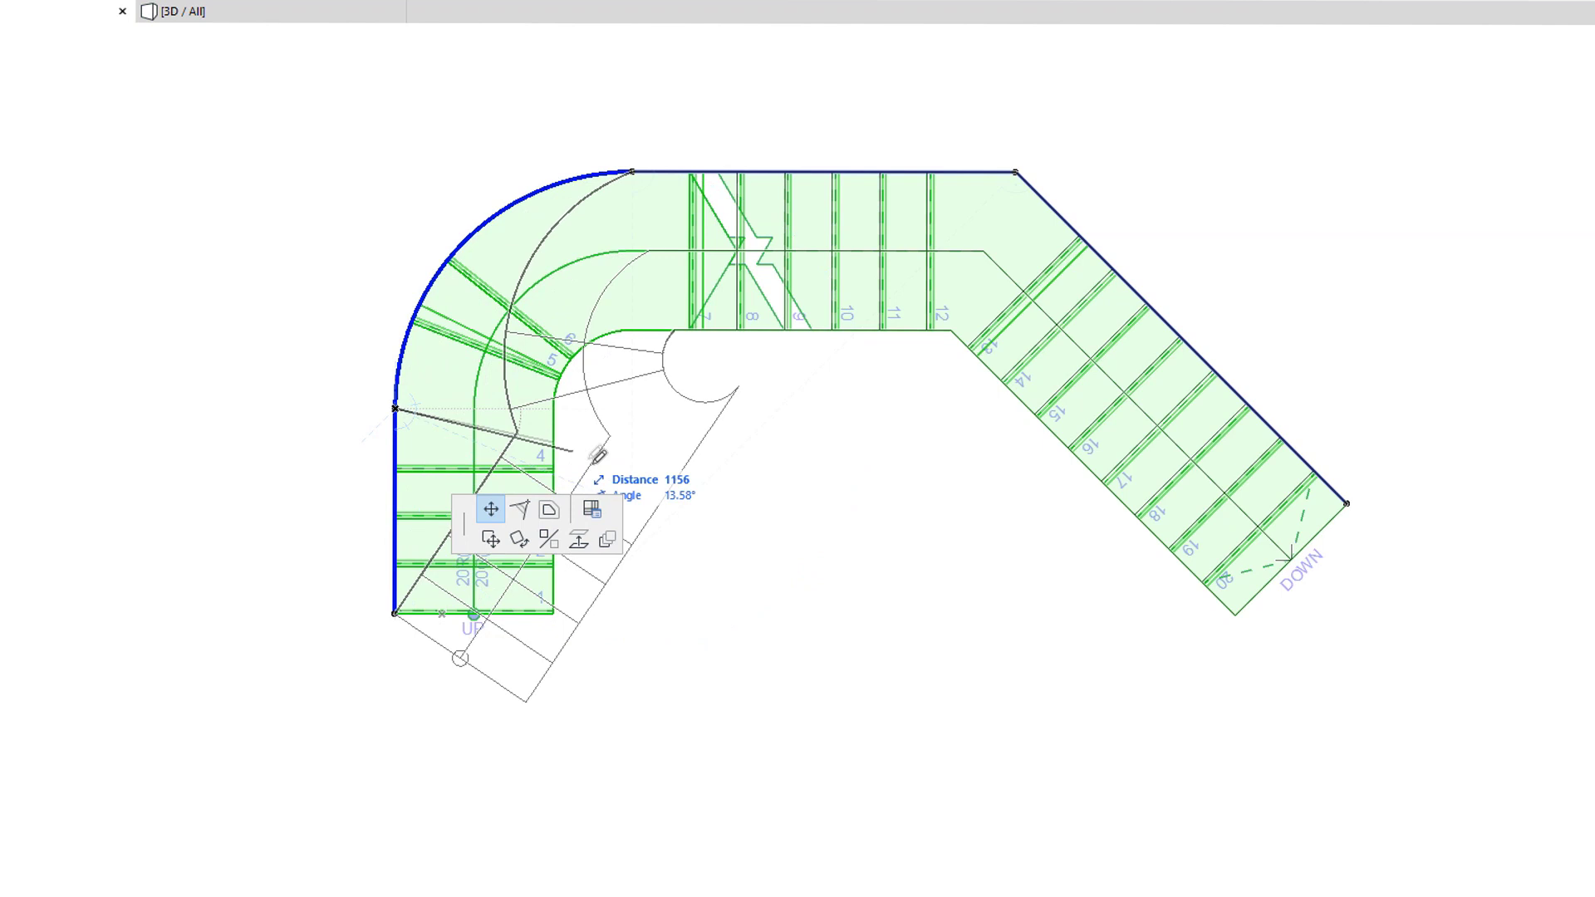
pyautogui.click(591, 509)
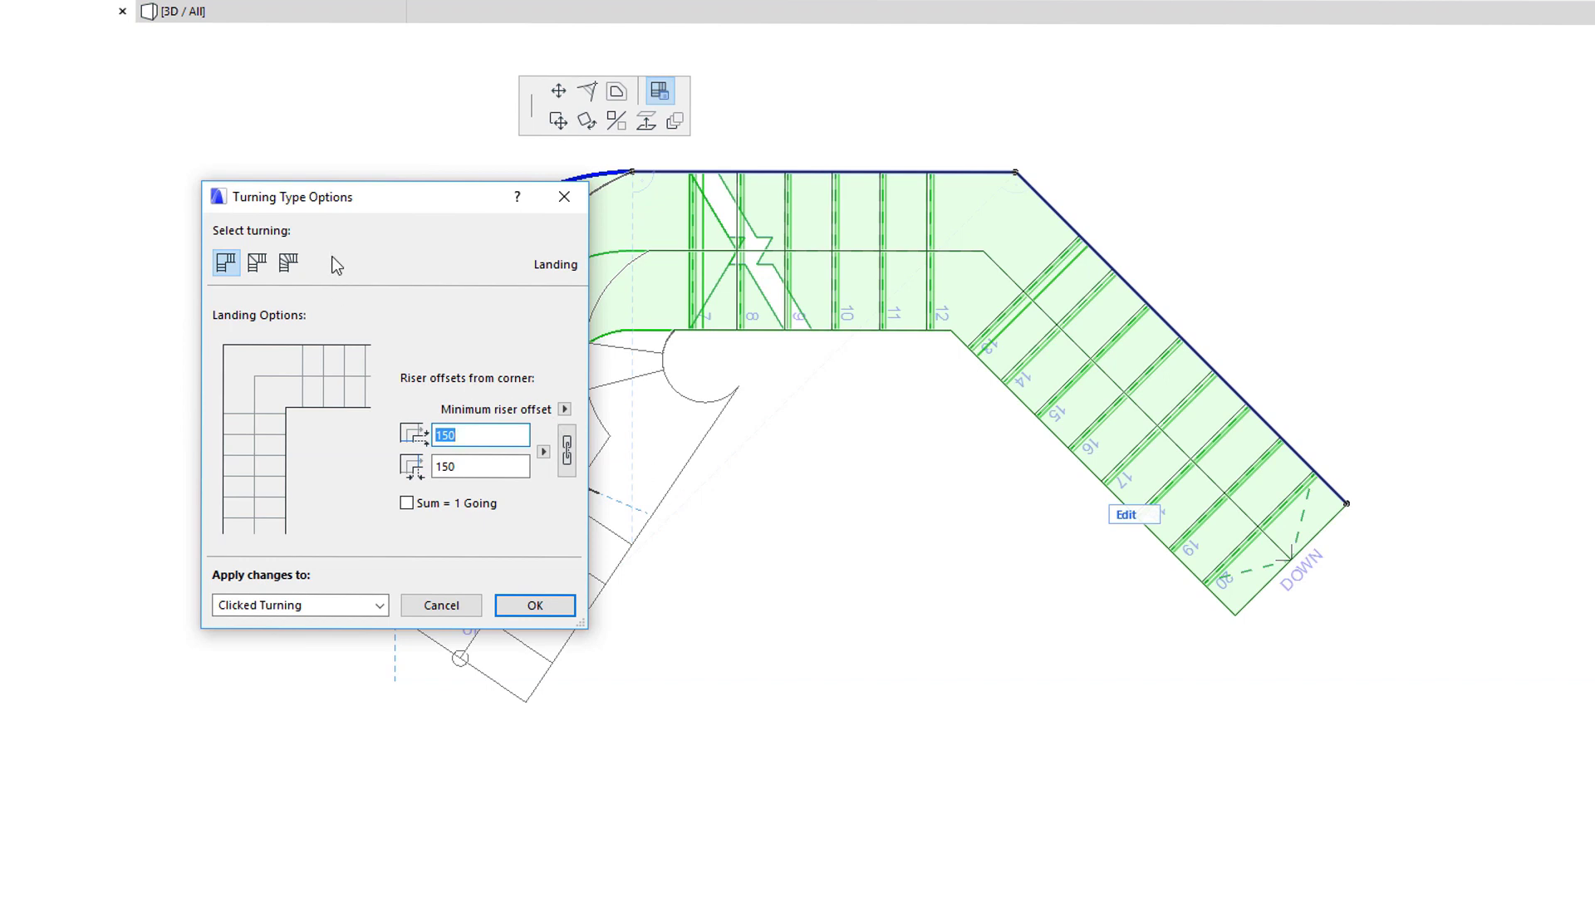
pyautogui.click(288, 264)
pyautogui.click(535, 604)
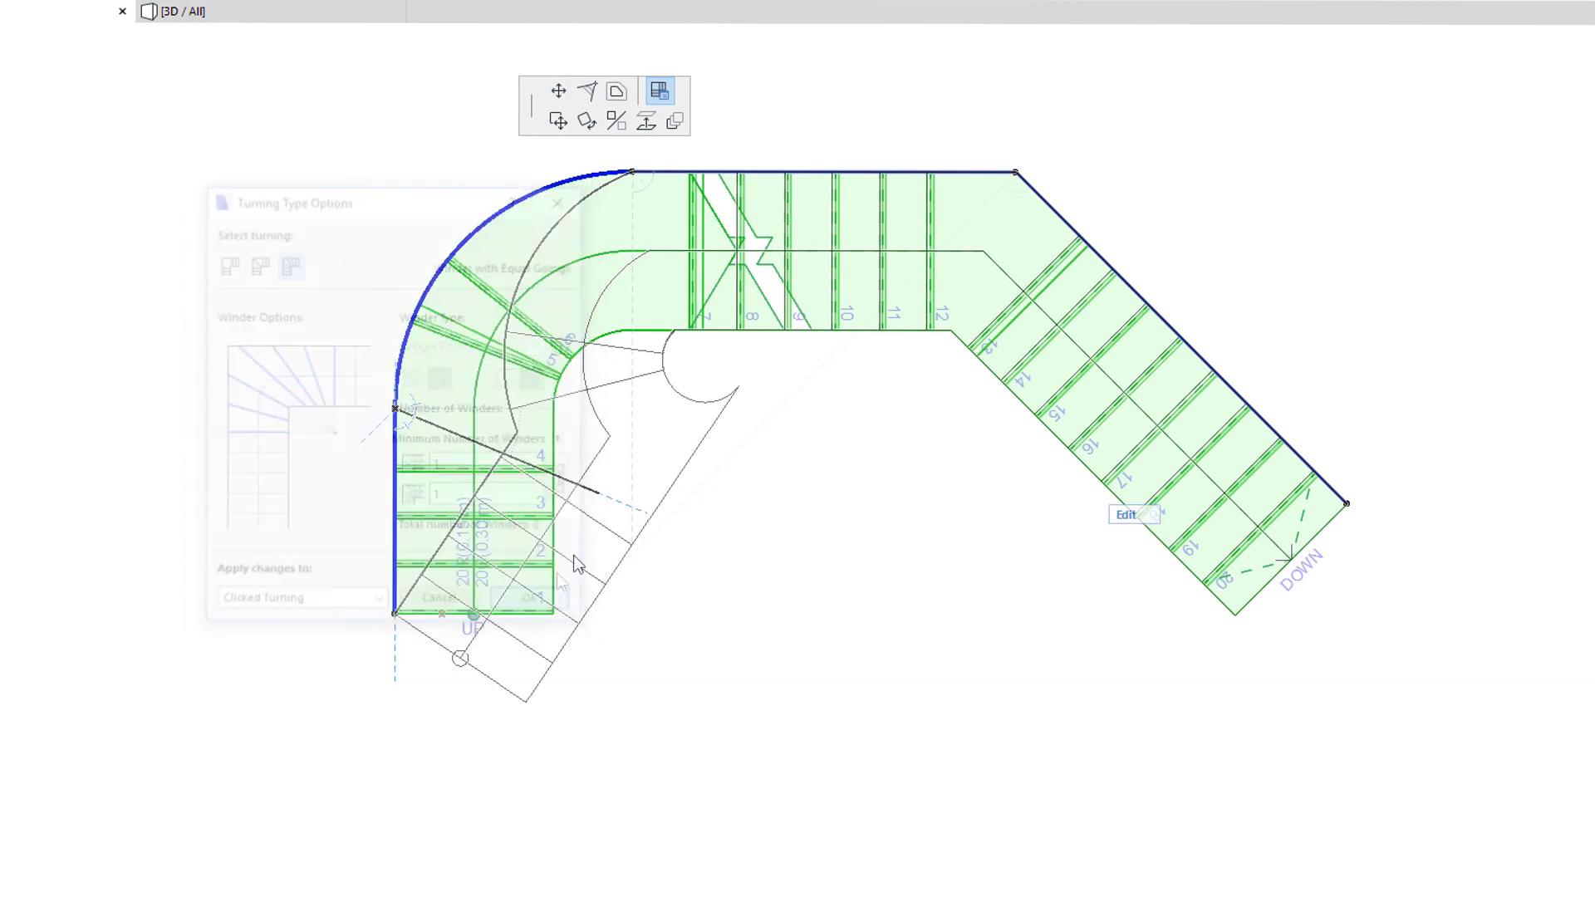
# - Make the second turn equal-going winders too, then undo back to the original stair
pyautogui.click(634, 172)
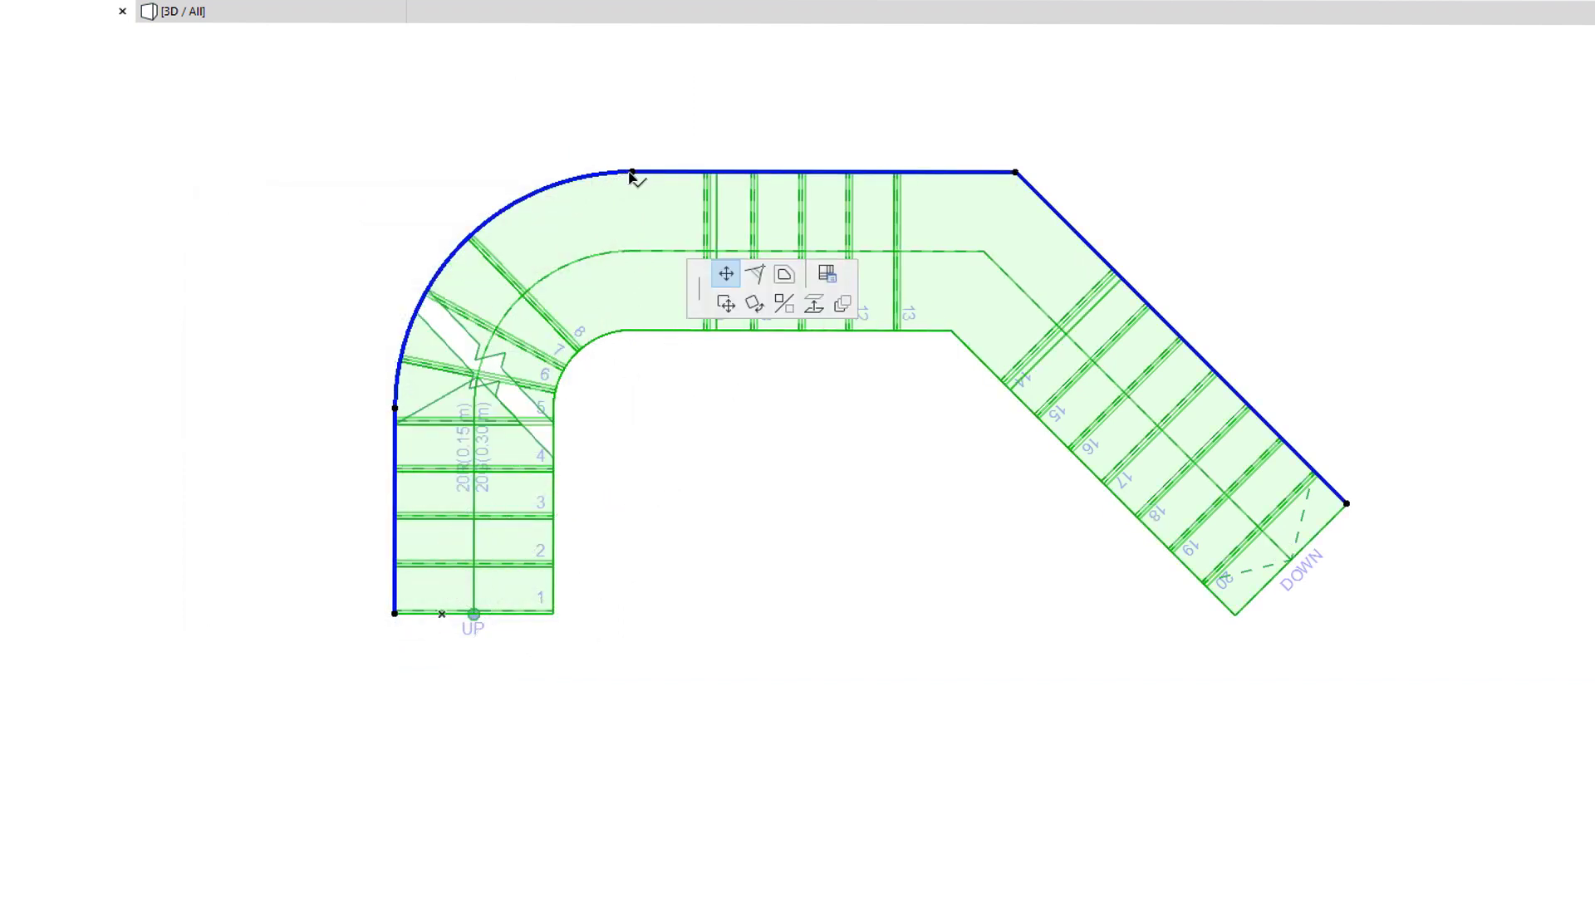
pyautogui.click(823, 278)
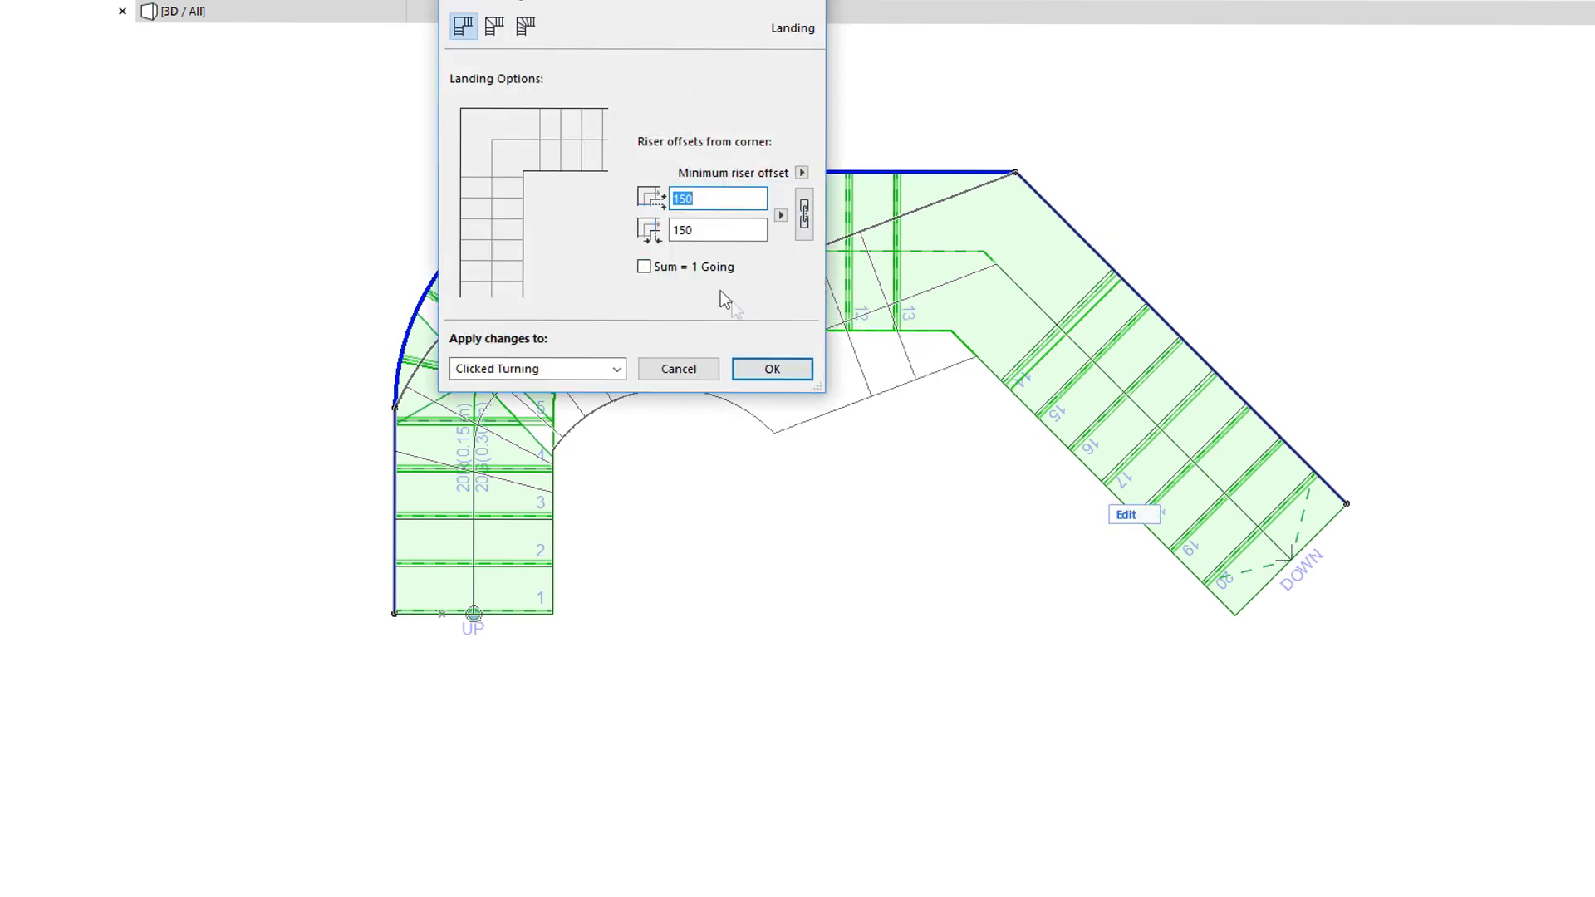
pyautogui.click(526, 26)
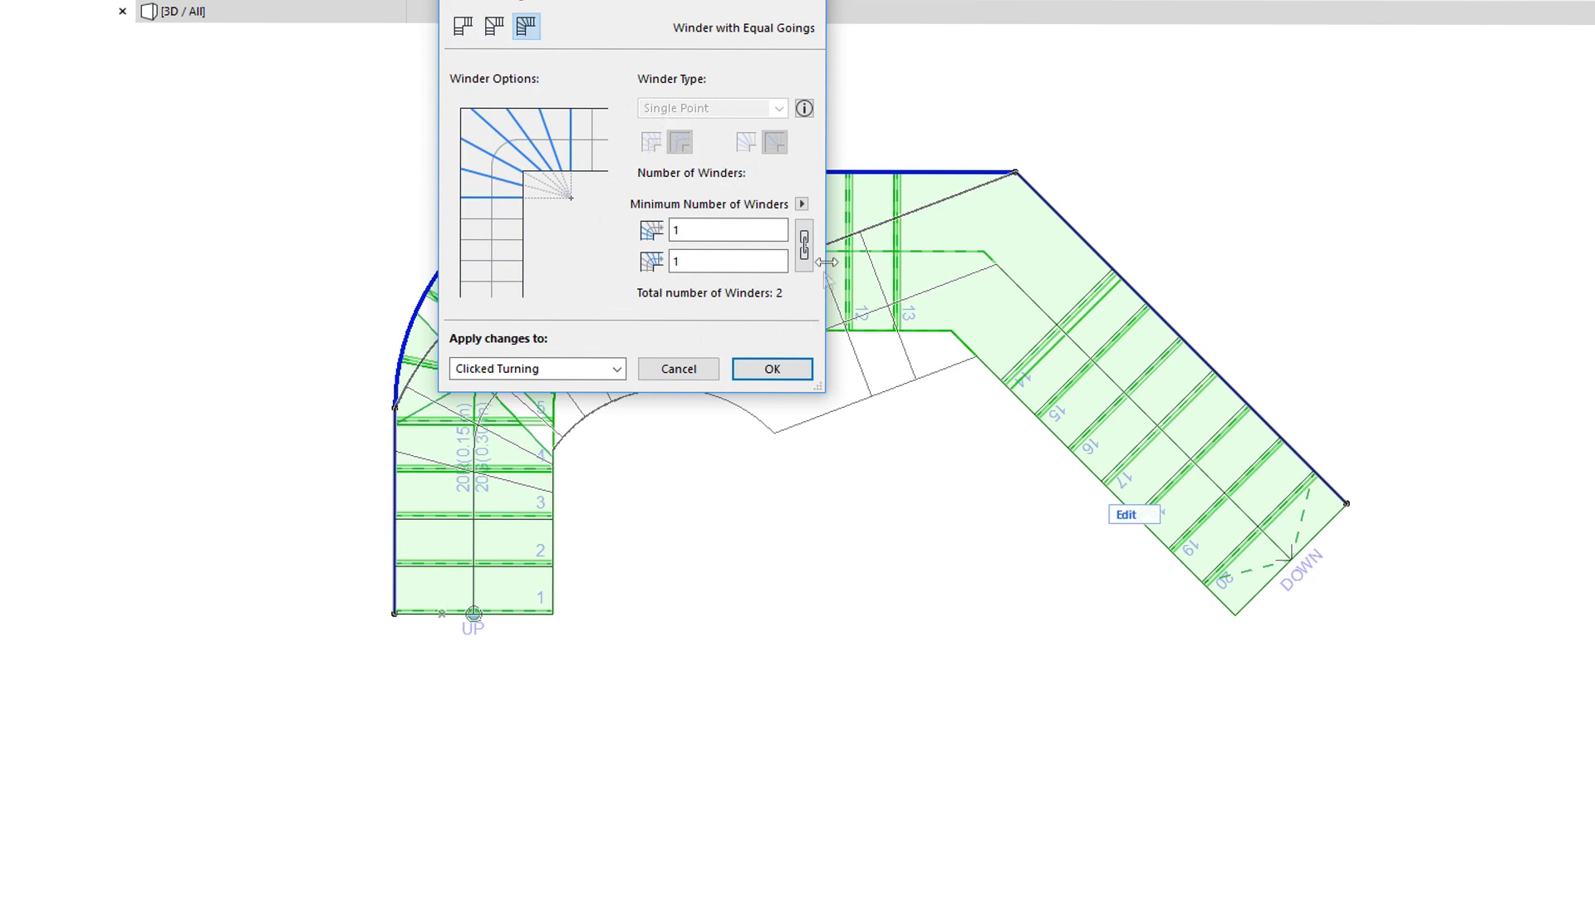
pyautogui.click(798, 368)
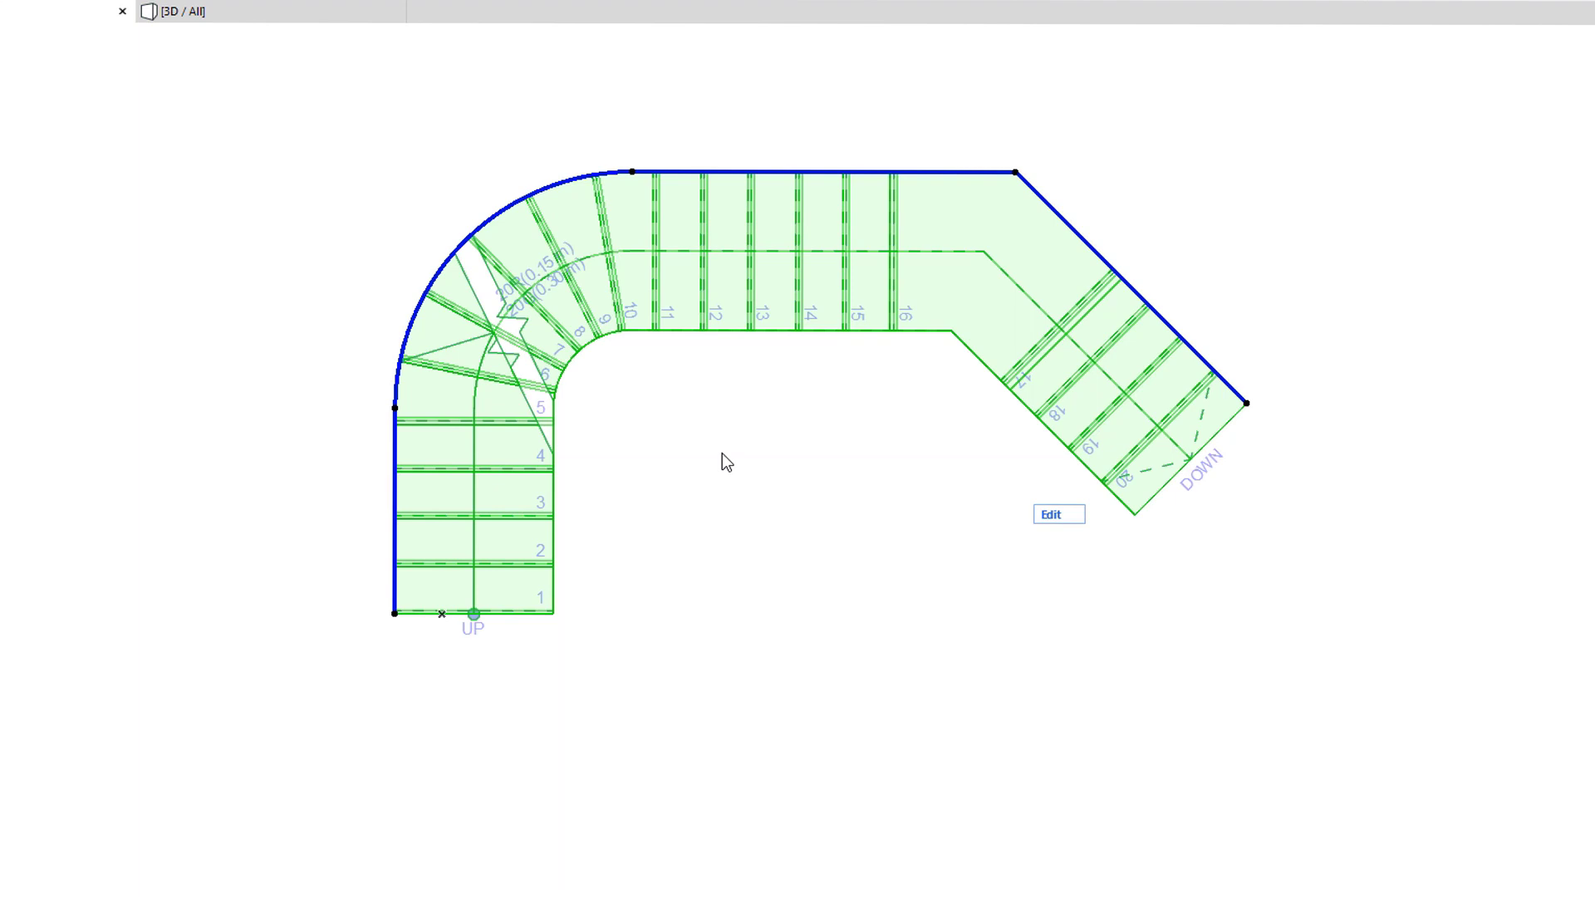
pyautogui.hotkey('ctrl', 'z')
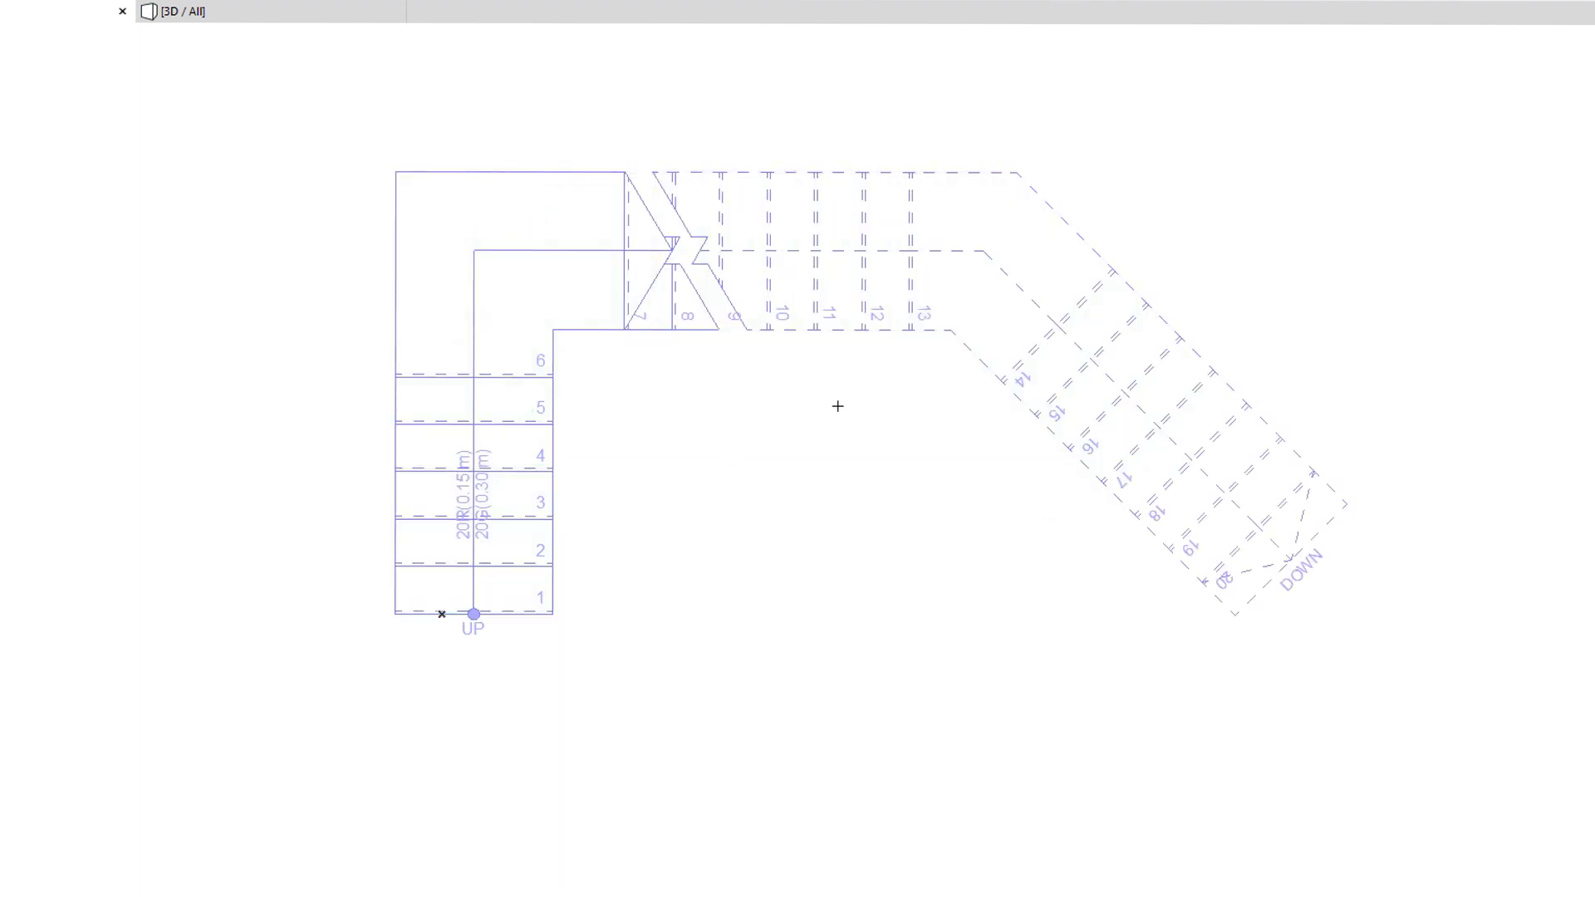
# - Select the stair and pick its top boundary edge
pyautogui.click(606, 297)
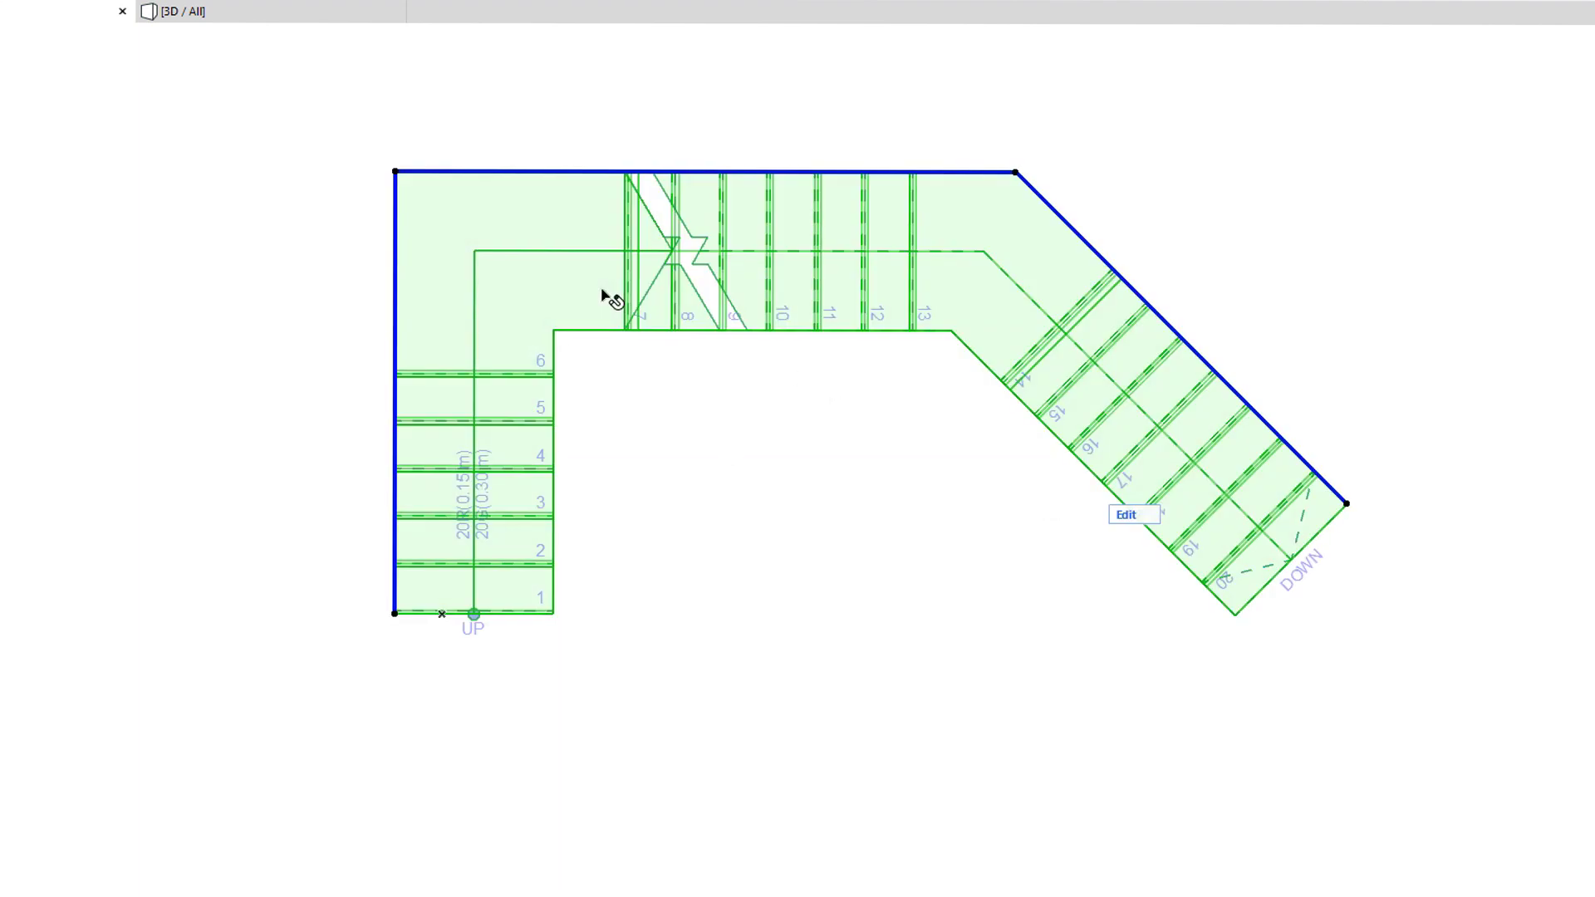
pyautogui.click(565, 174)
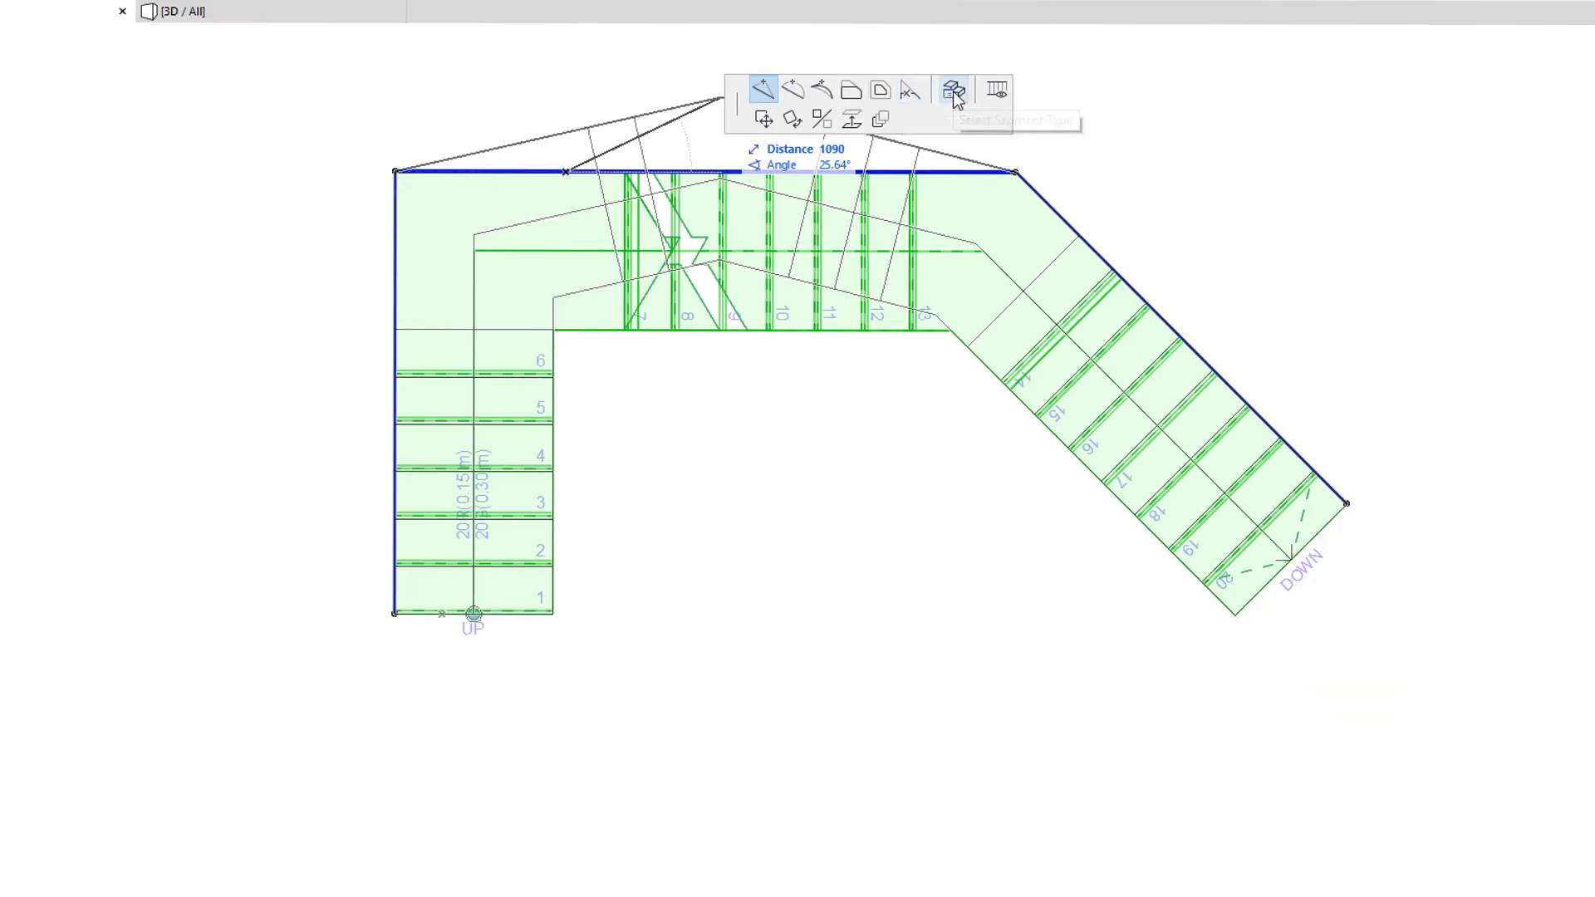
pyautogui.click(954, 92)
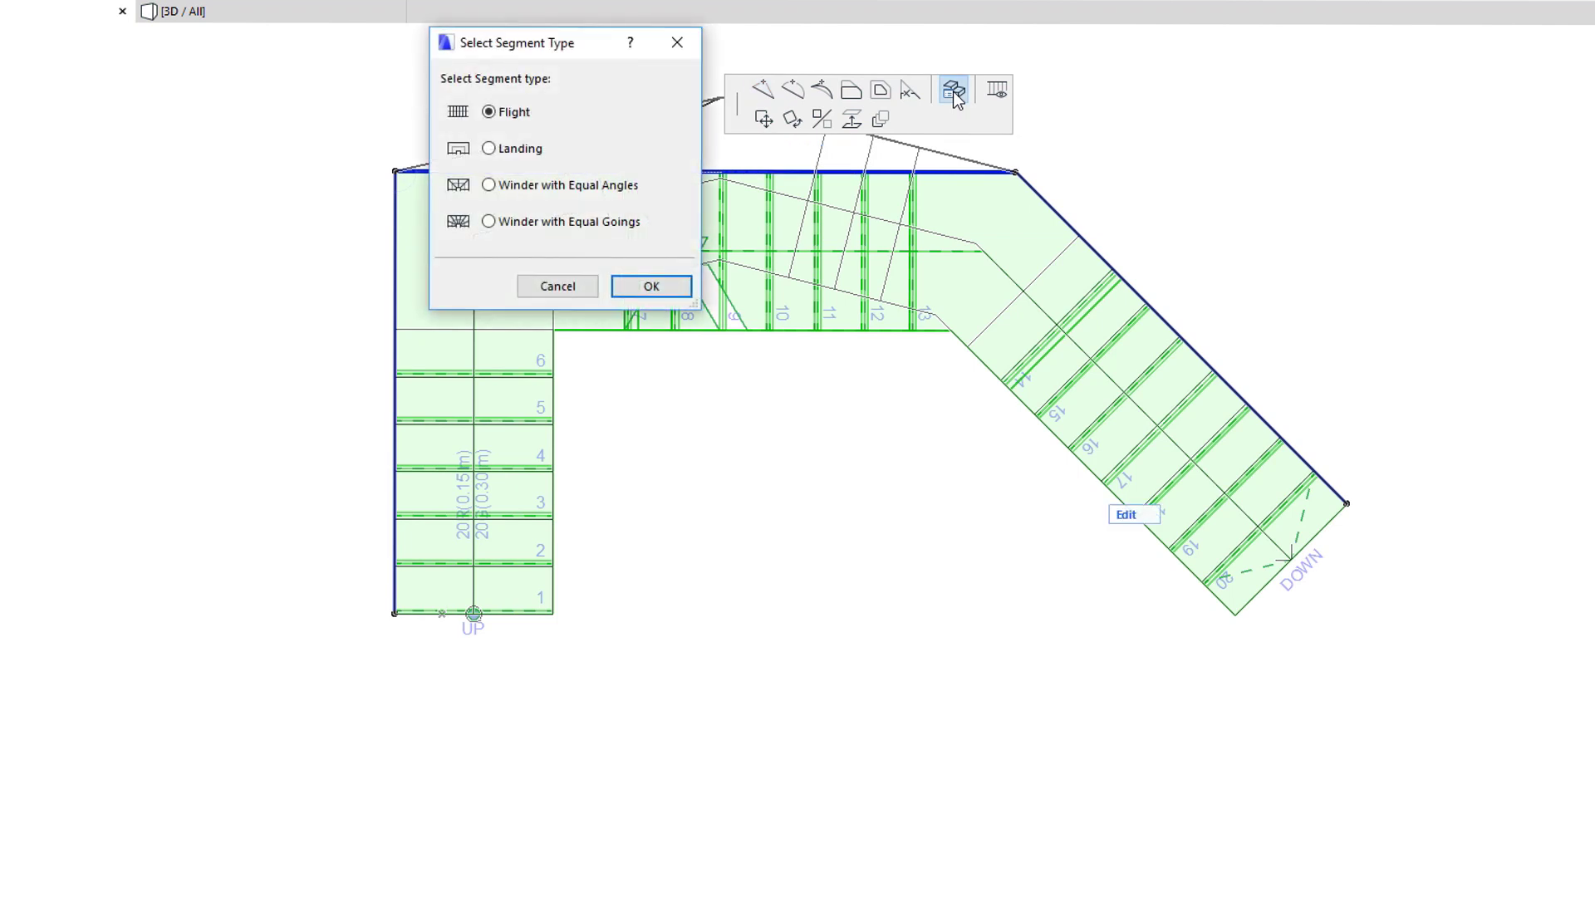
pyautogui.moveTo(594, 53); pyautogui.dragTo(247, 143)
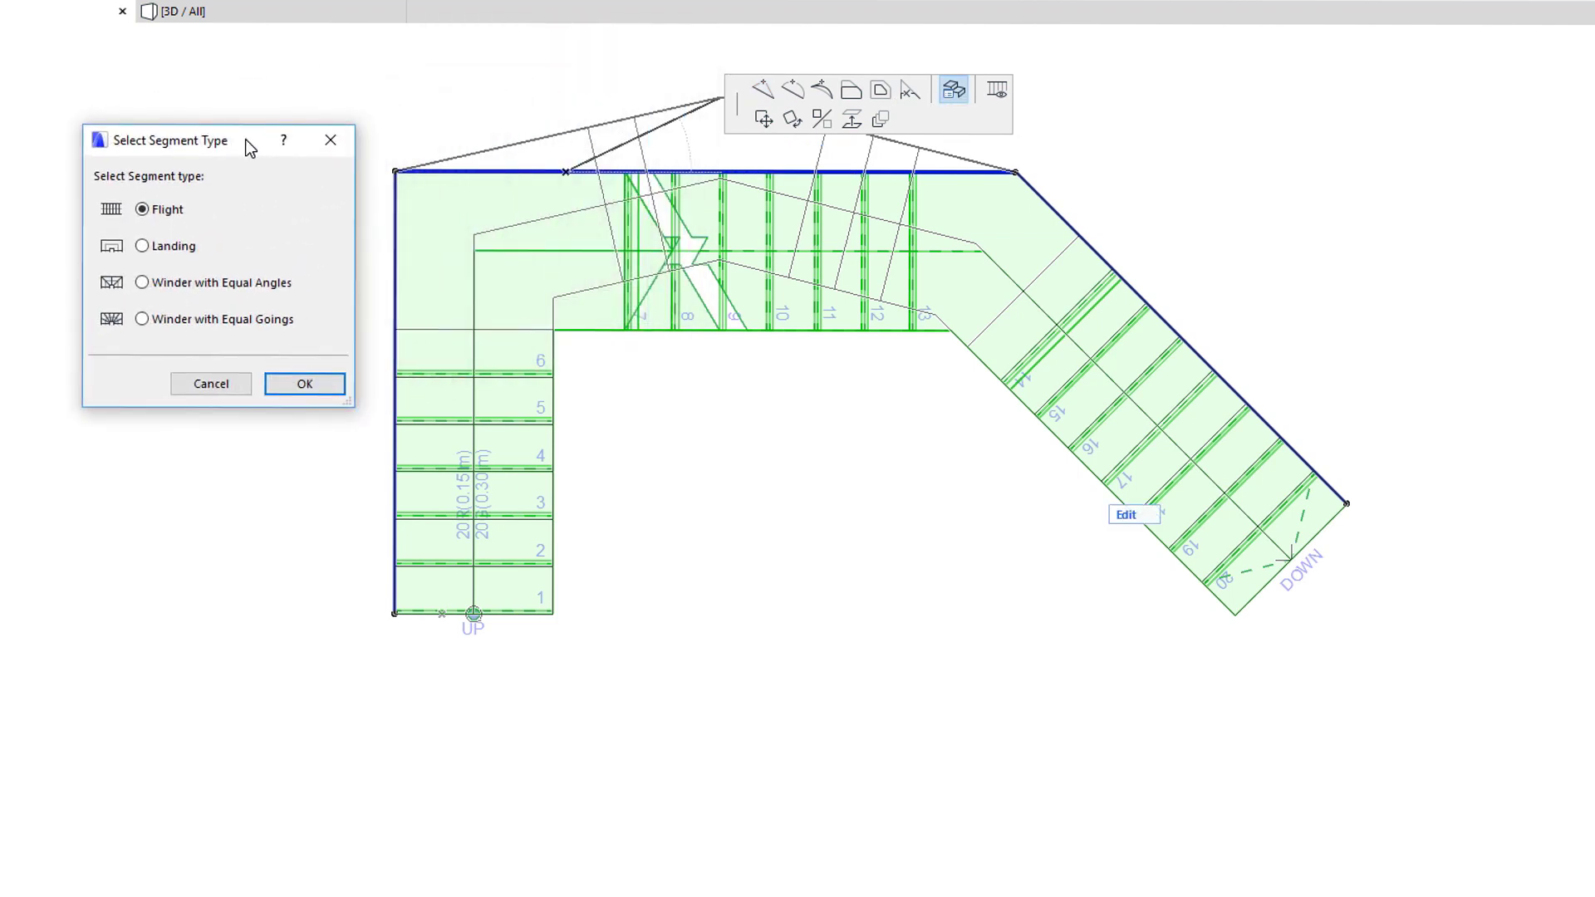
pyautogui.click(188, 249)
pyautogui.click(304, 383)
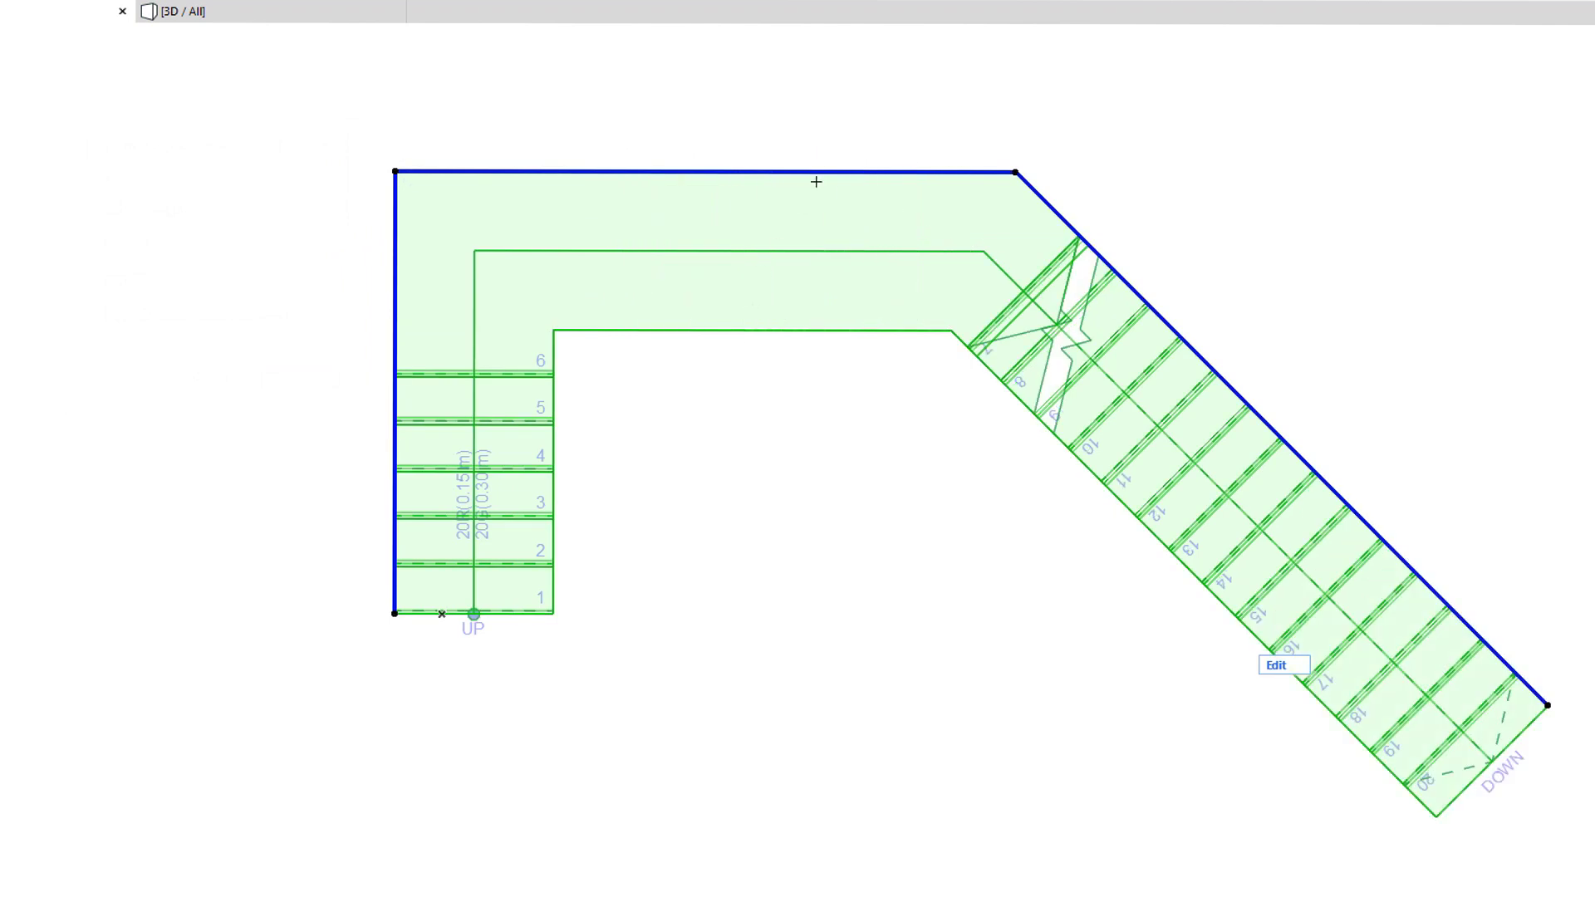
pyautogui.click(971, 172)
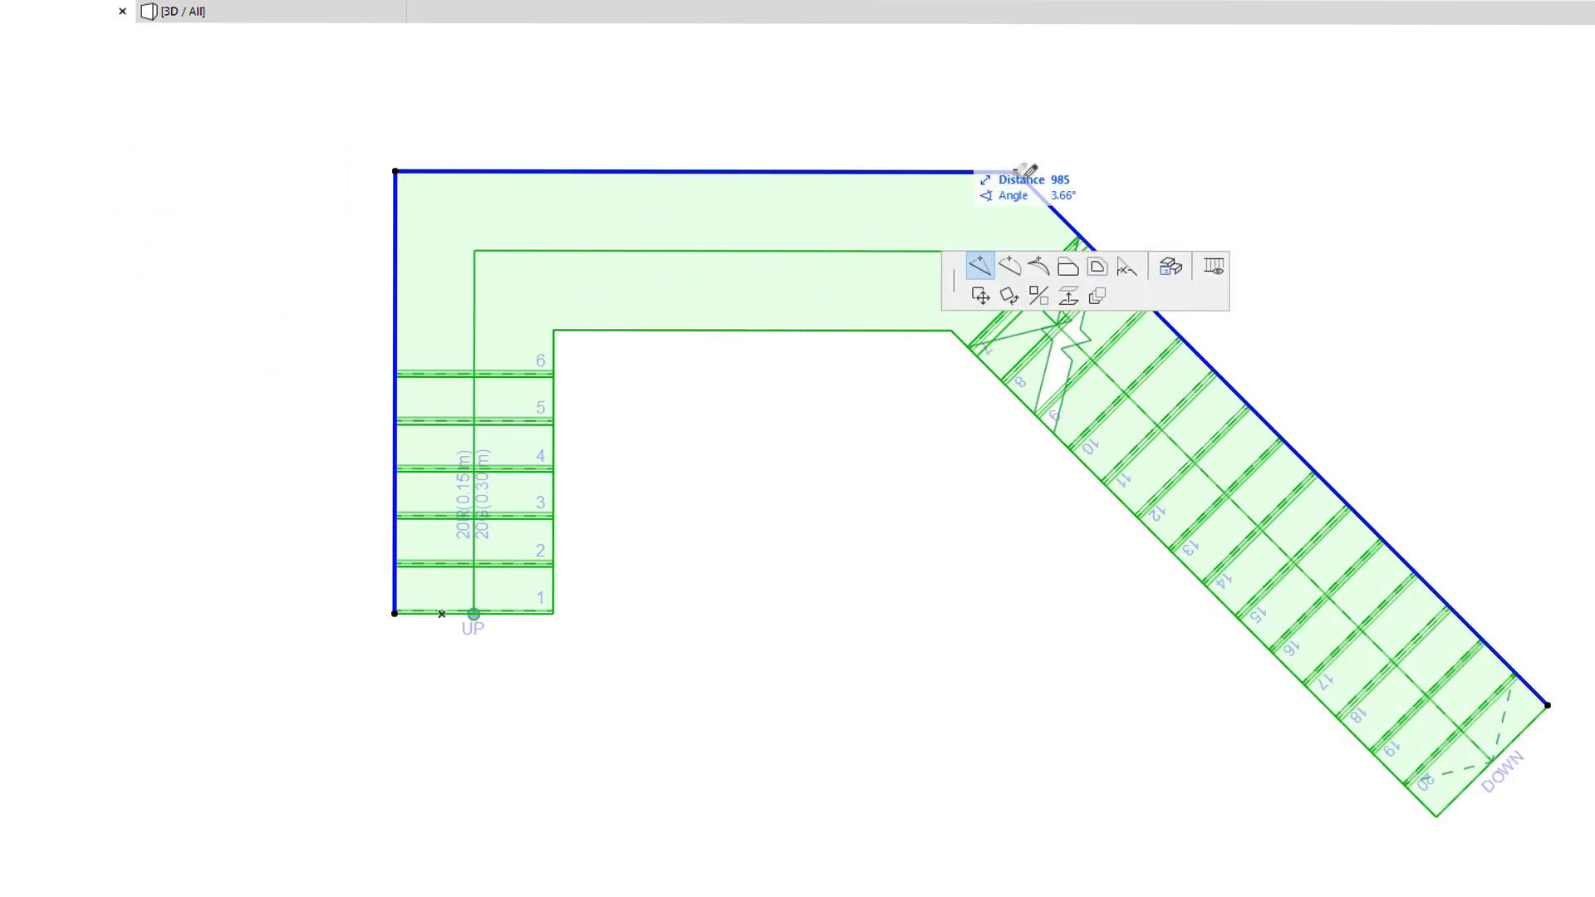
pyautogui.click(1169, 266)
pyautogui.click(1170, 265)
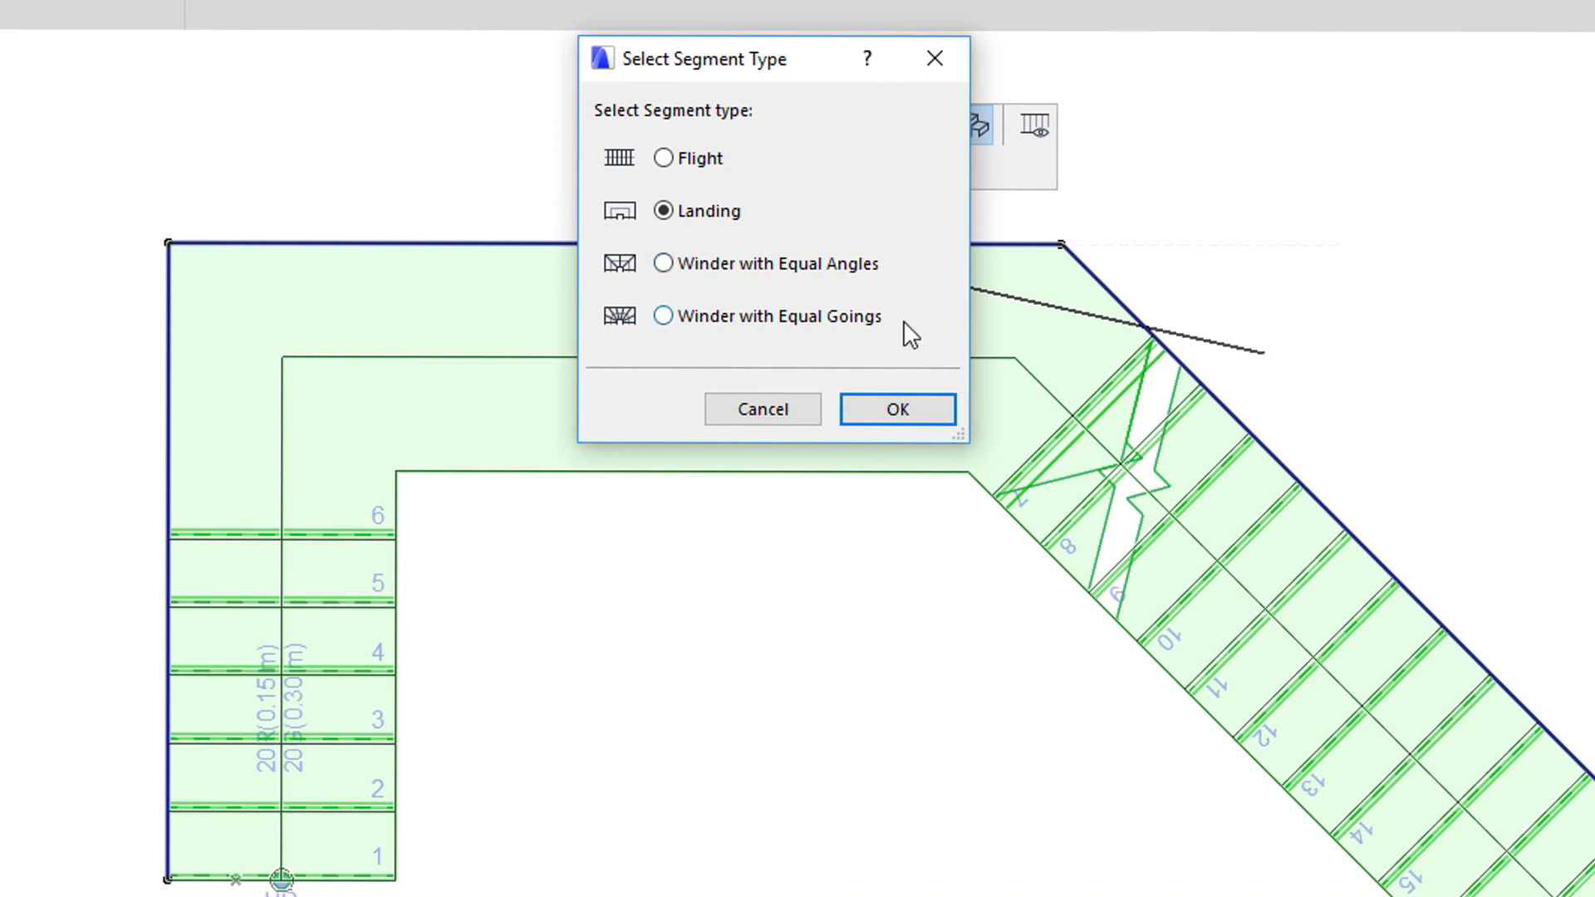
pyautogui.click(687, 162)
pyautogui.click(926, 290)
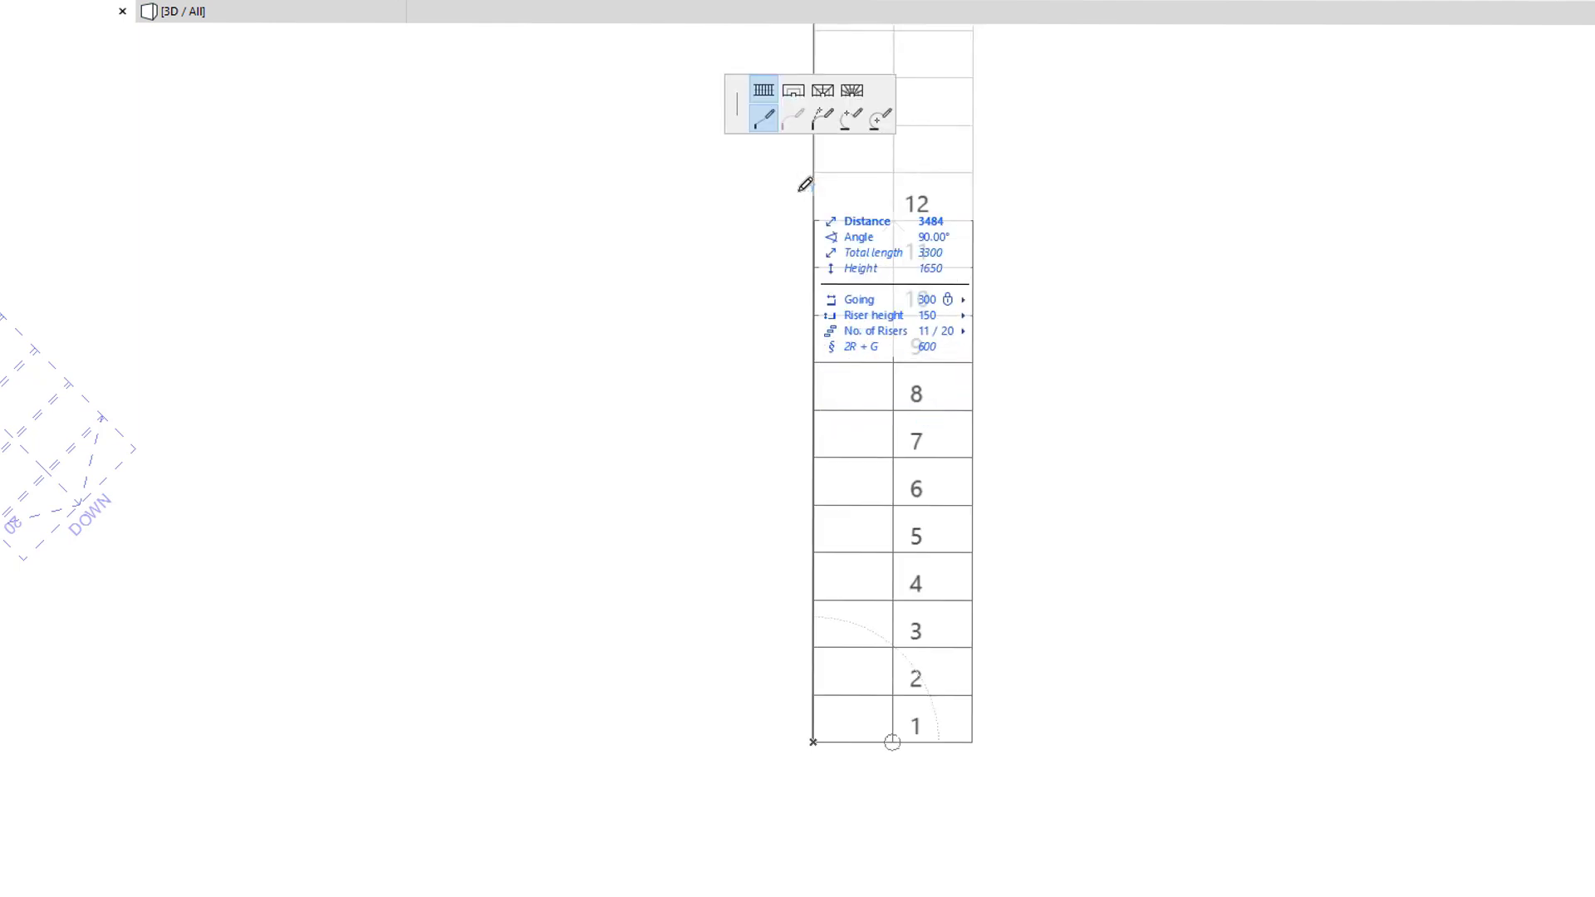
# - Draw a U-shaped stair with a 3300 first flight and a 2700 top run
pyautogui.press('Tab')
pyautogui.write('3300')
pyautogui.press('Return')
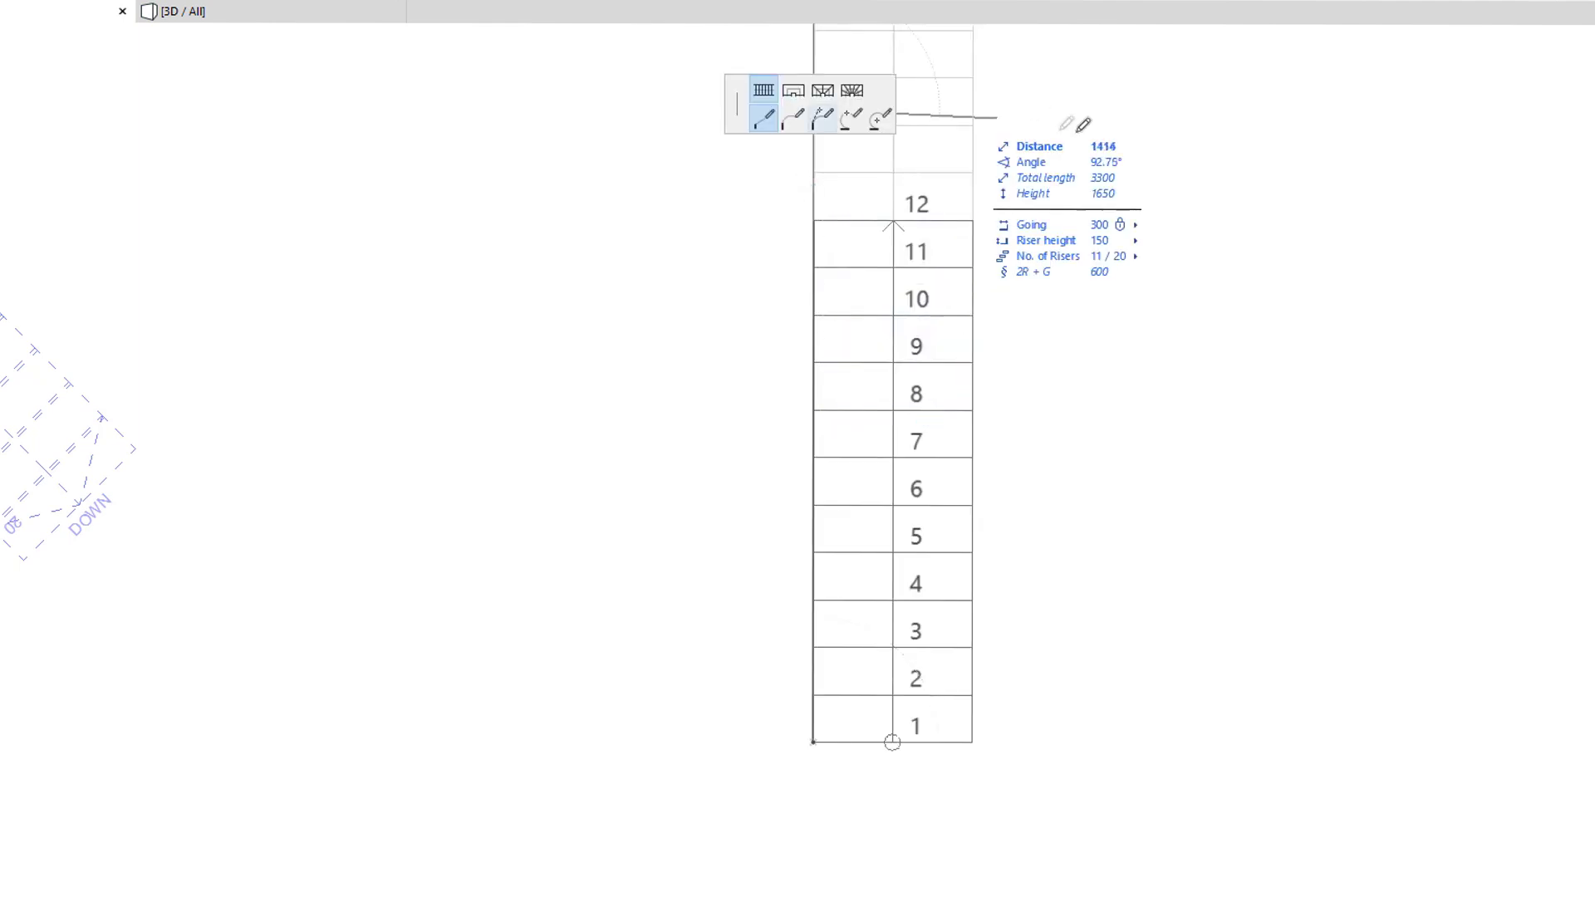
pyautogui.press('Tab')
pyautogui.write('27')
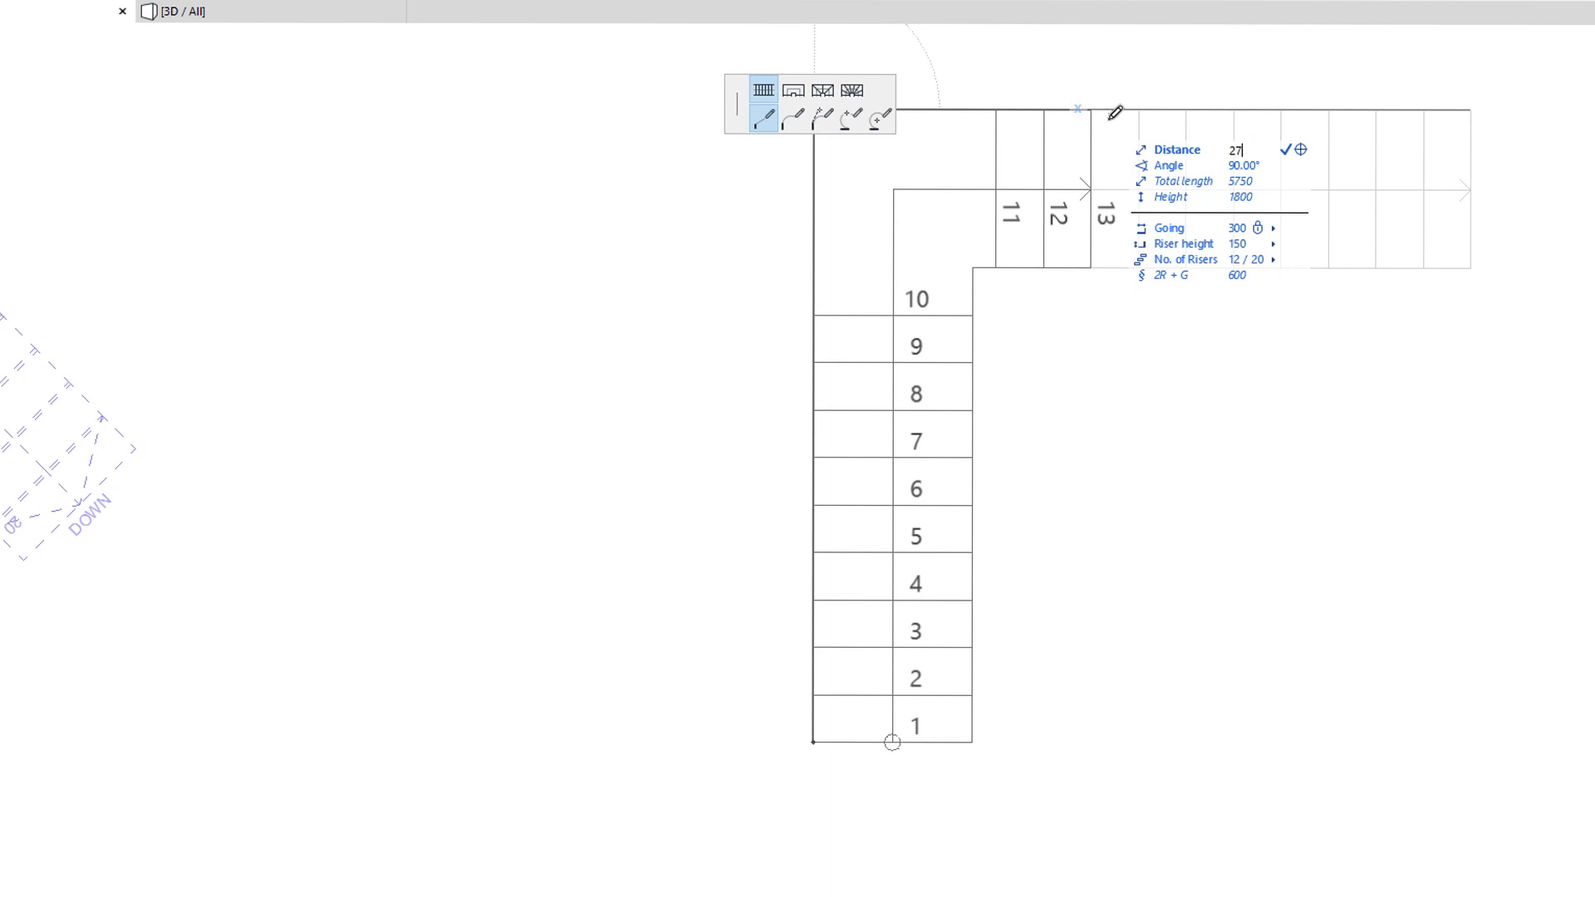
pyautogui.write('00')
pyautogui.press('Return')
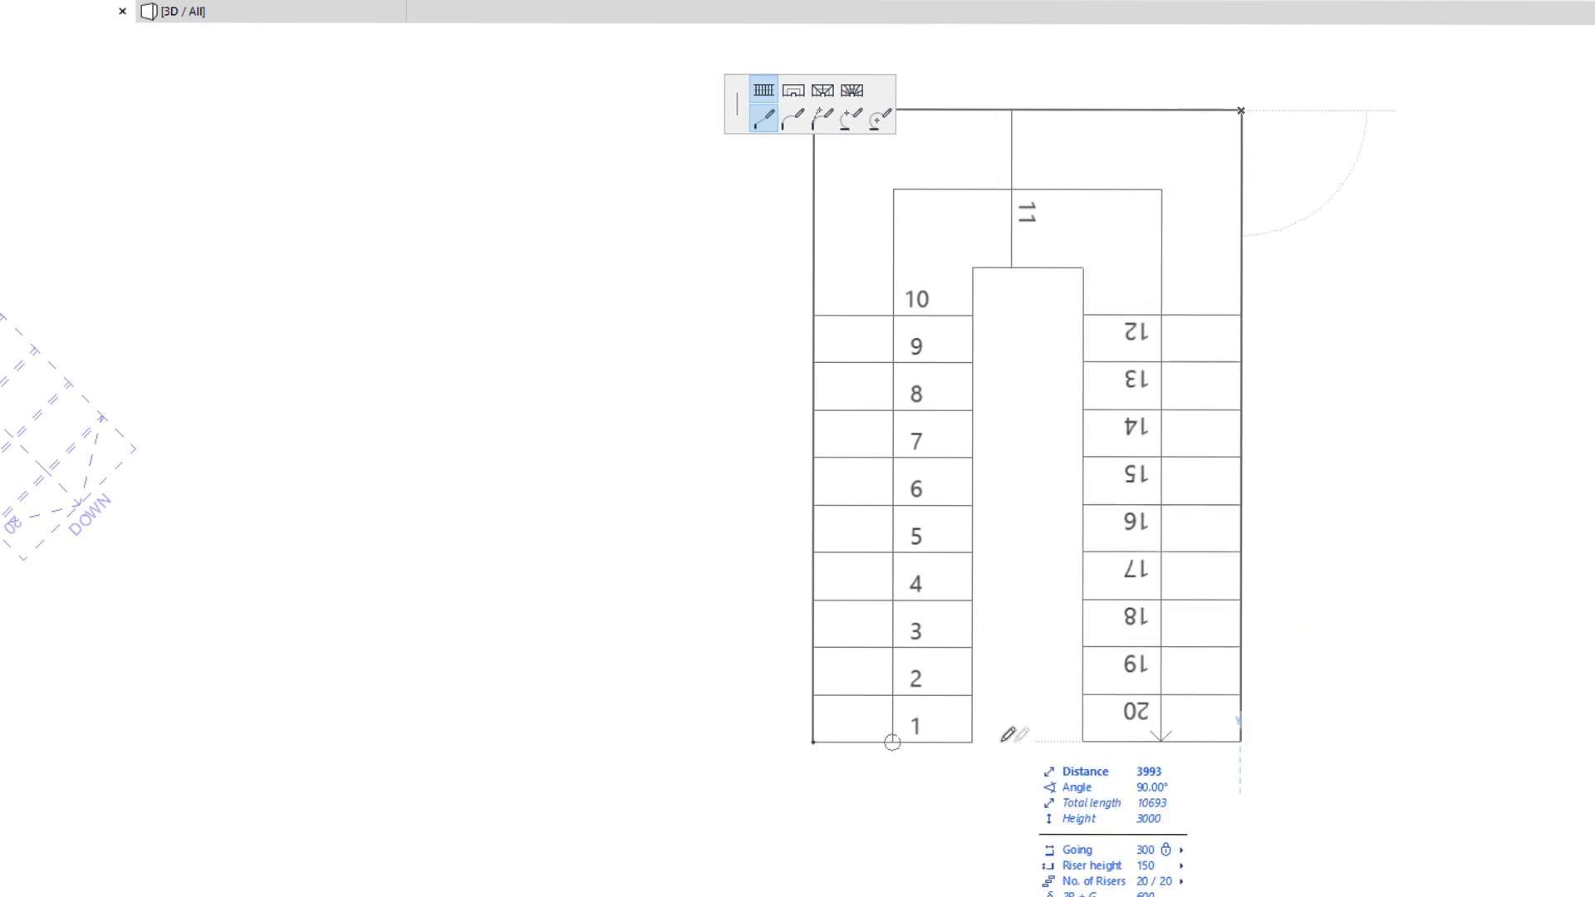
pyautogui.click(1006, 714)
# - Change the U-stair's top segment type to Landing
pyautogui.click(1224, 476)
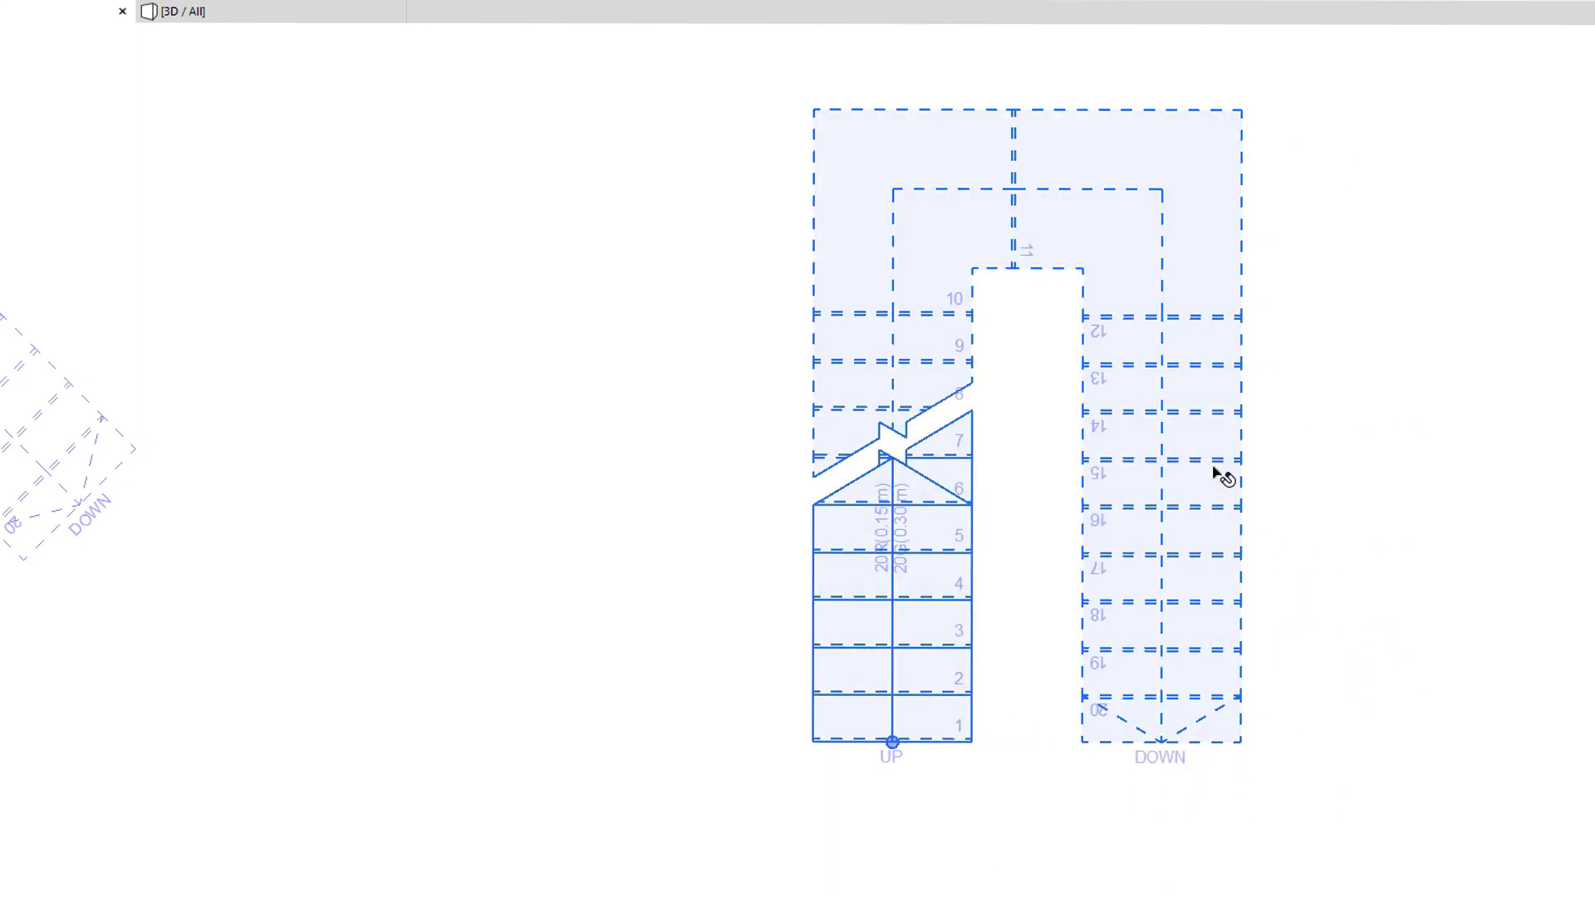
pyautogui.doubleClick(1223, 476)
pyautogui.click(990, 107)
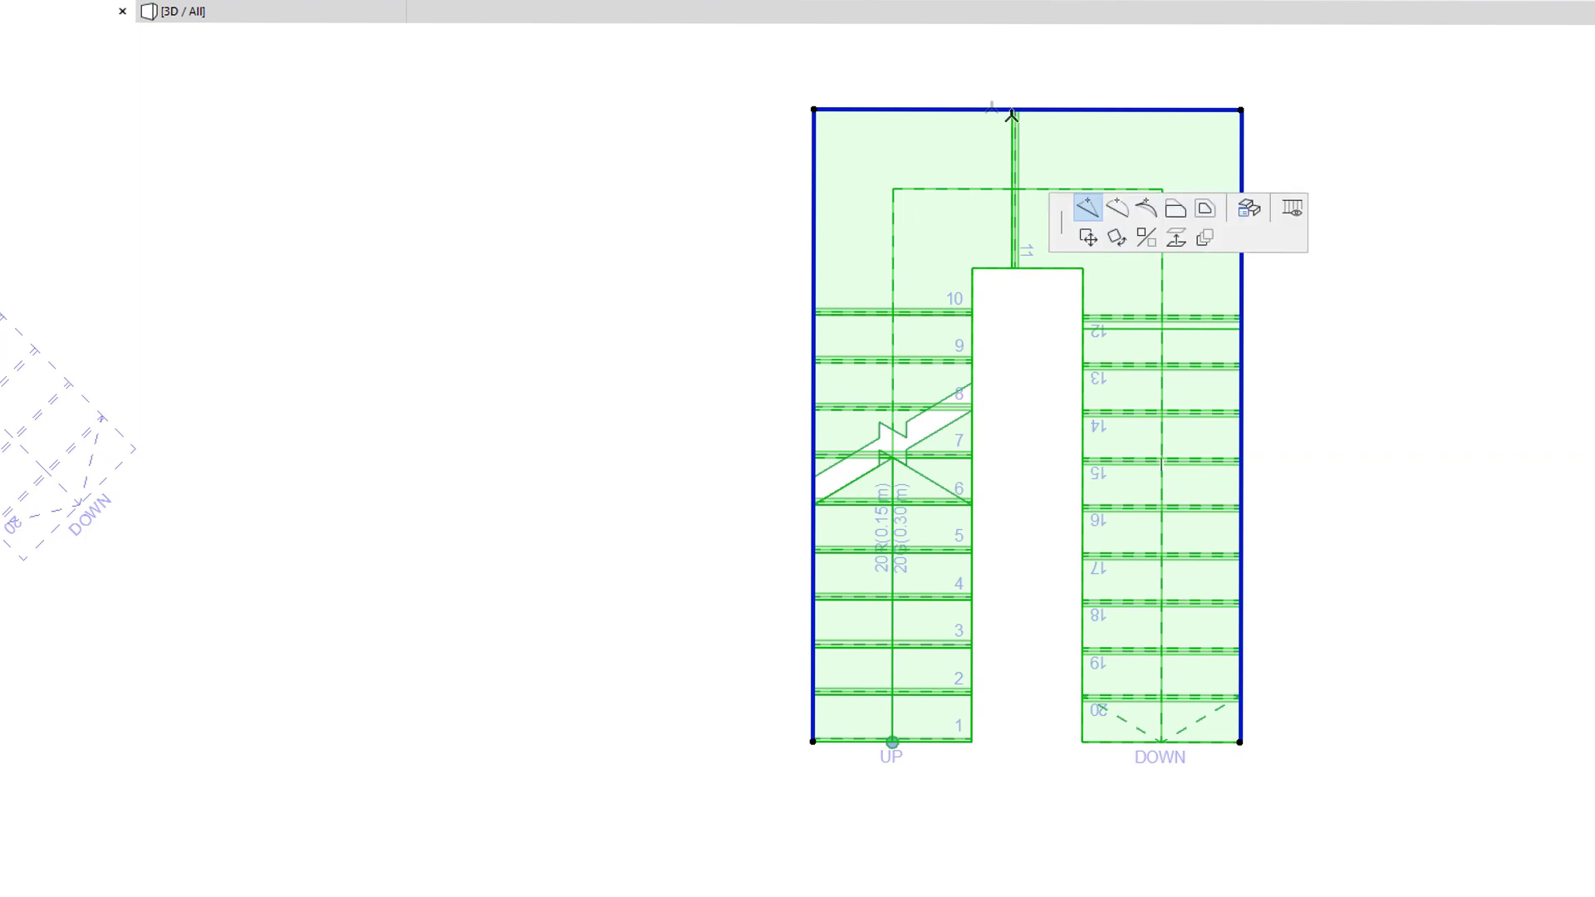
pyautogui.click(1249, 208)
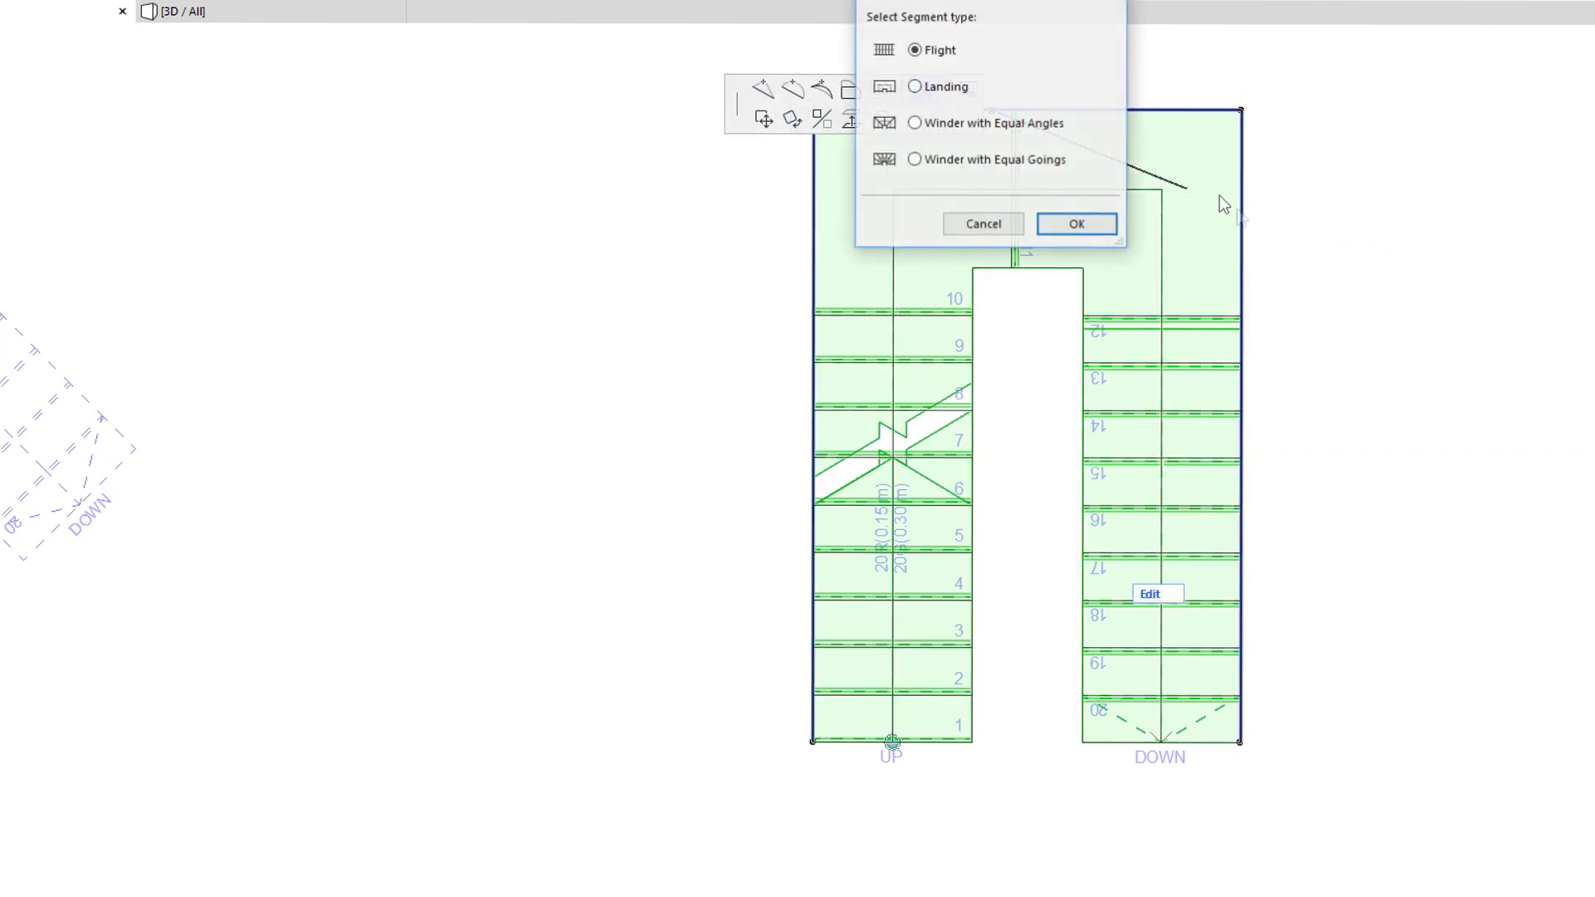
pyautogui.click(945, 86)
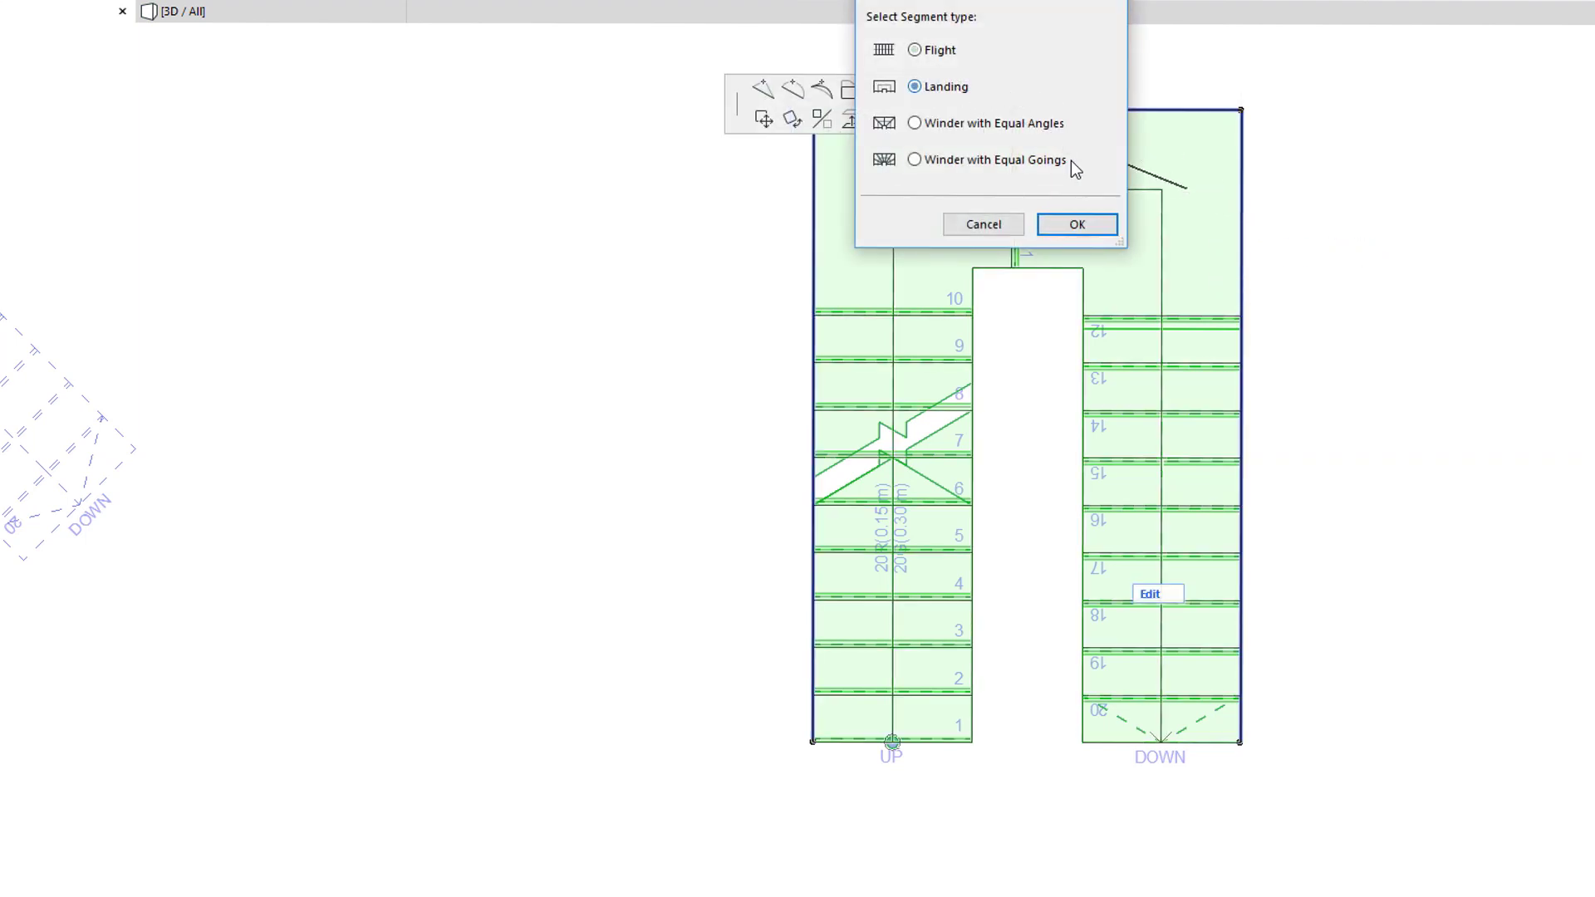
pyautogui.click(1093, 226)
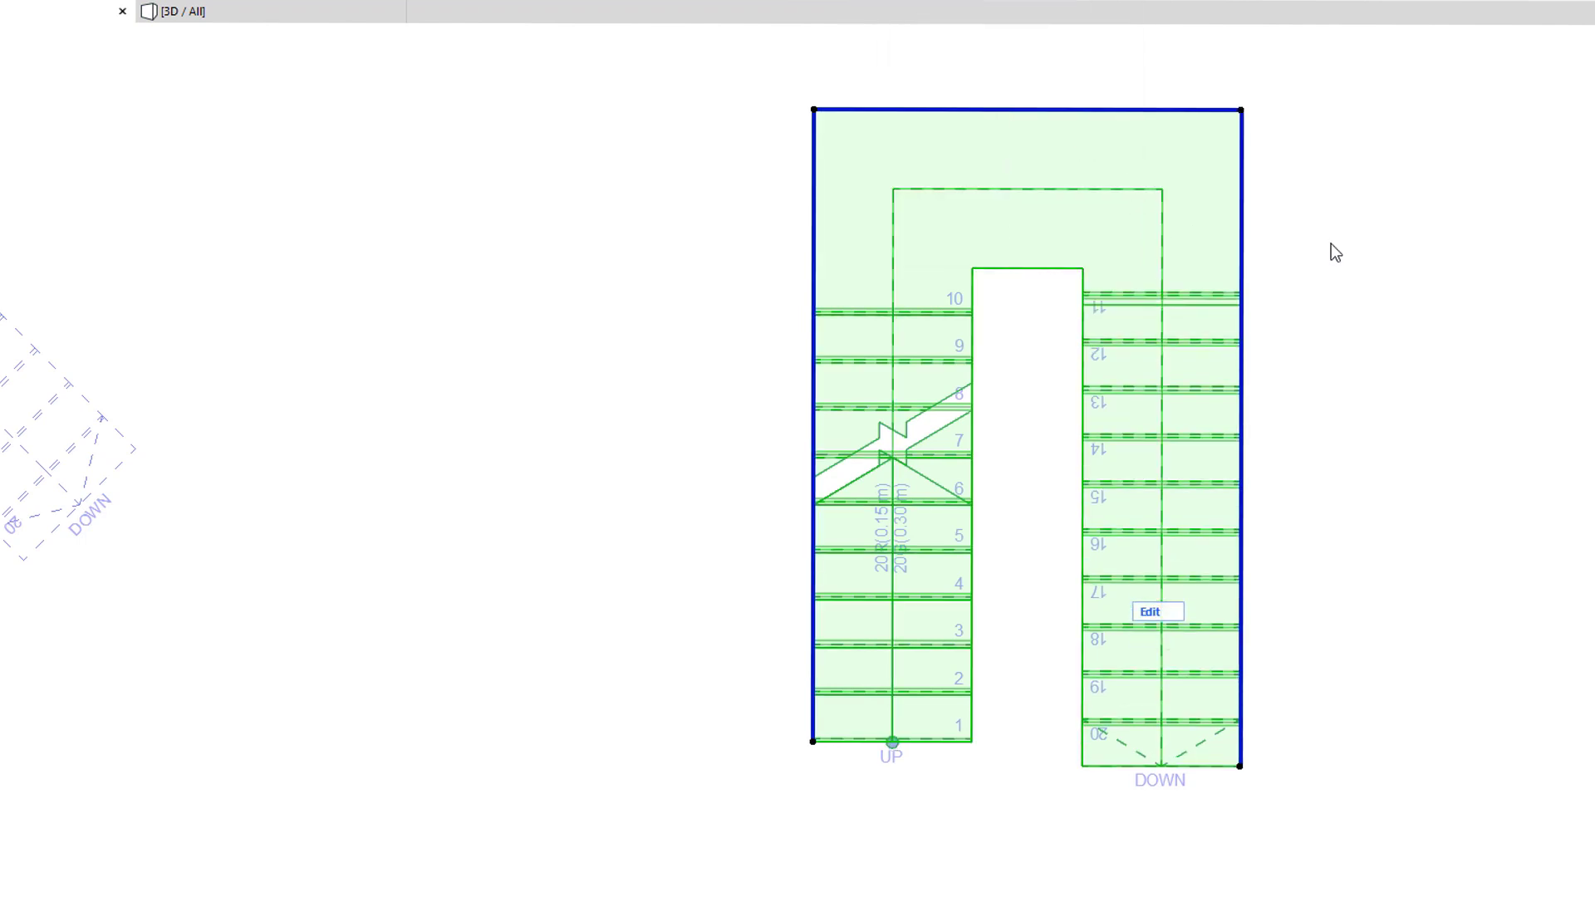
pyautogui.press('Escape')
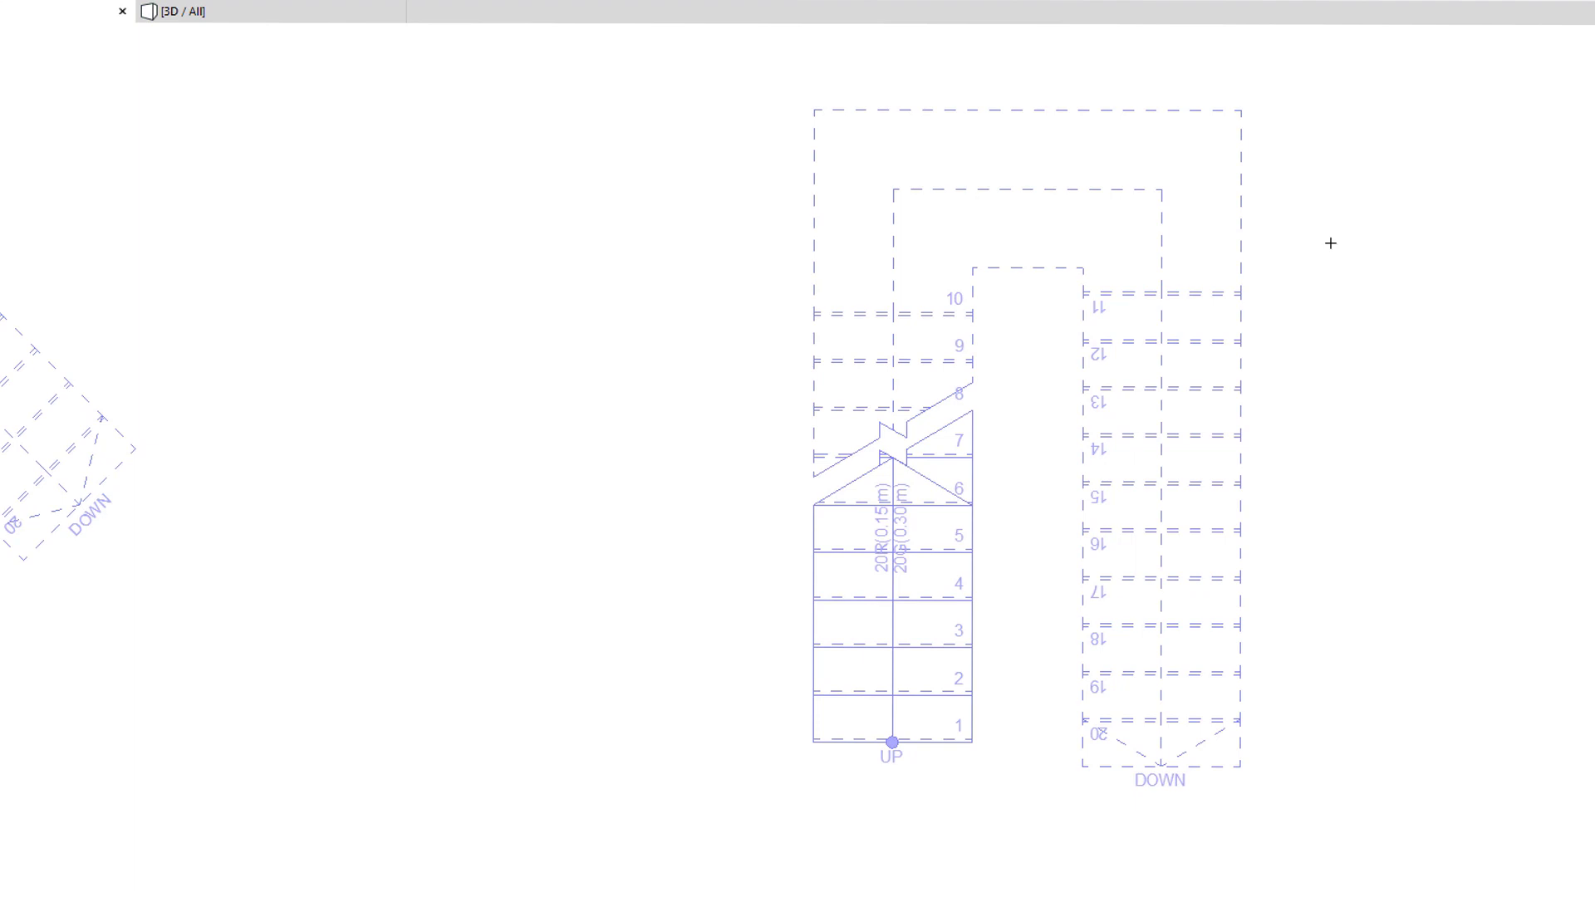
# - Restore the original stair and hide only its top boundary segment
pyautogui.hotkey('ctrl', 'z')
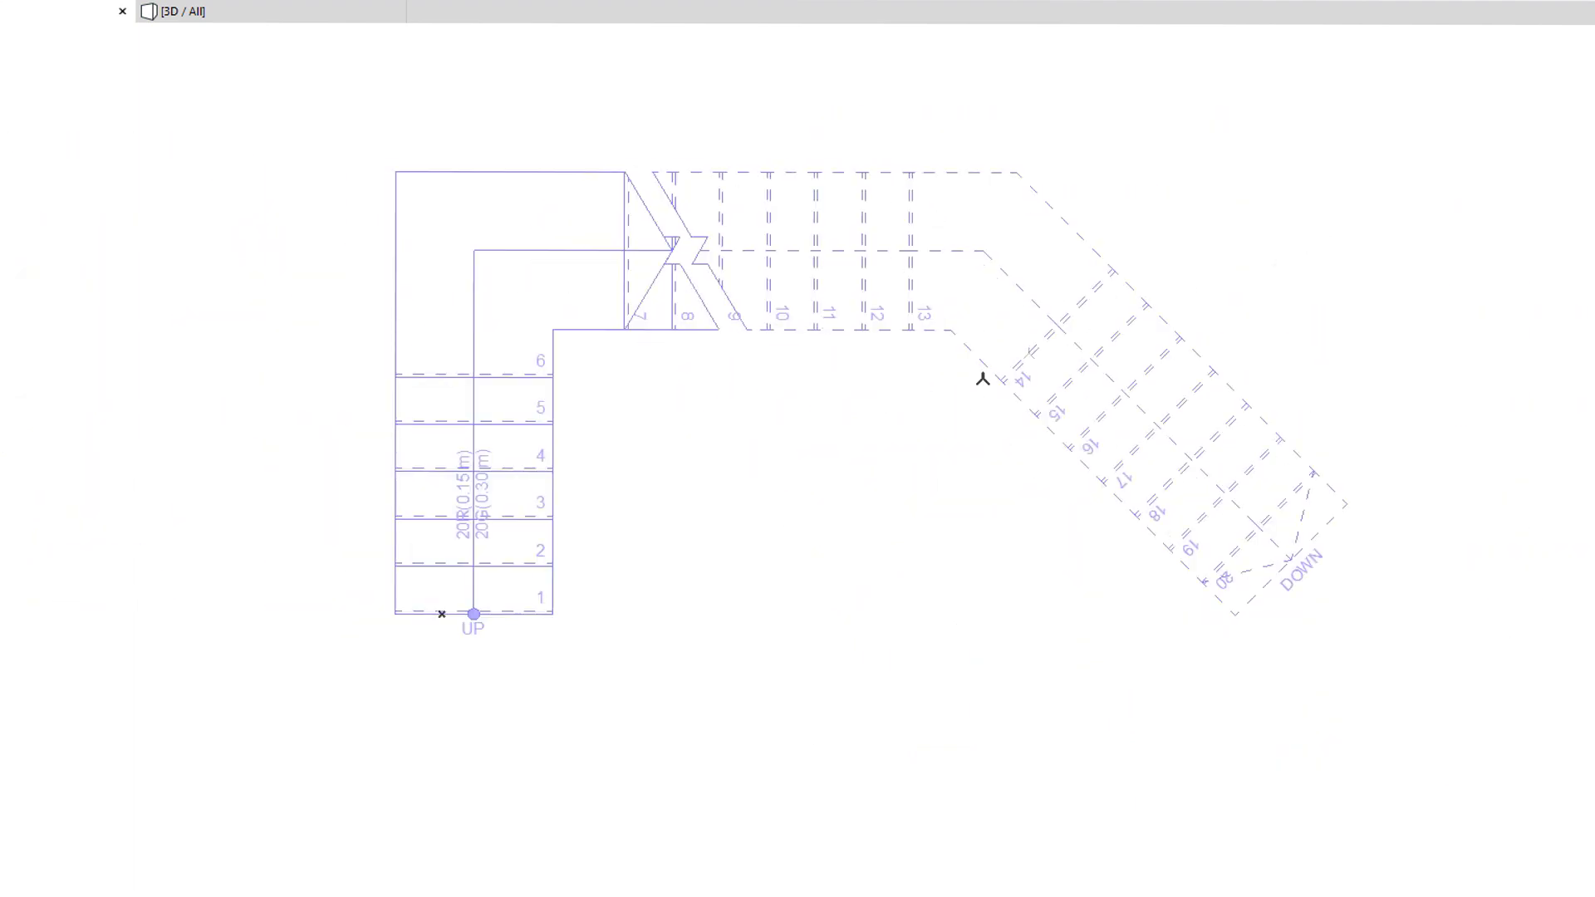
pyautogui.click(569, 256)
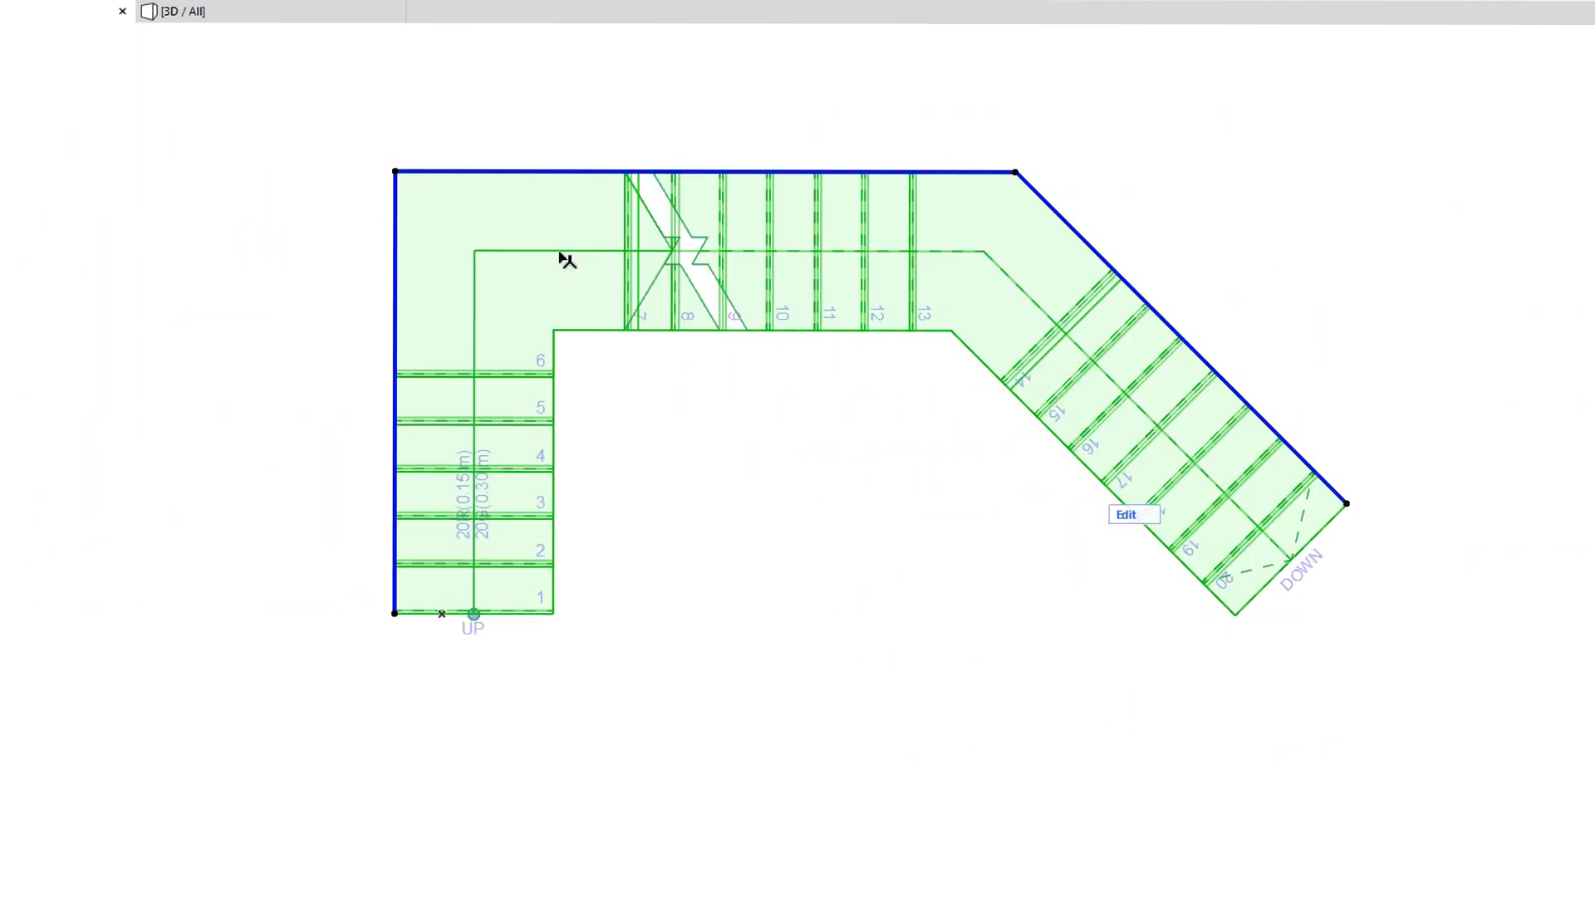
pyautogui.click(581, 169)
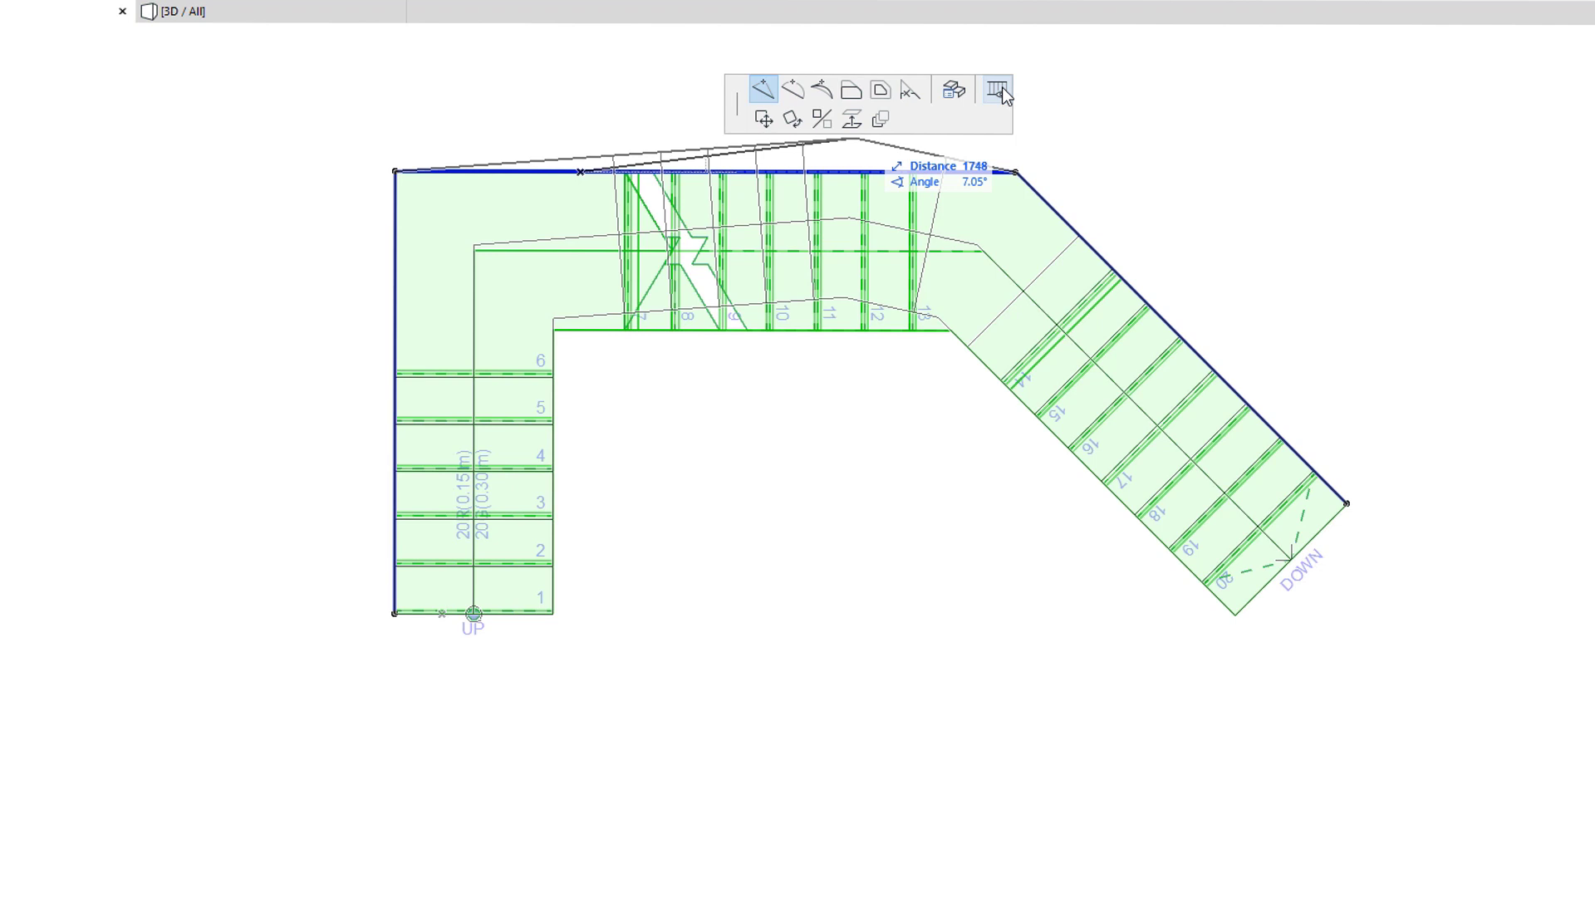
pyautogui.click(999, 90)
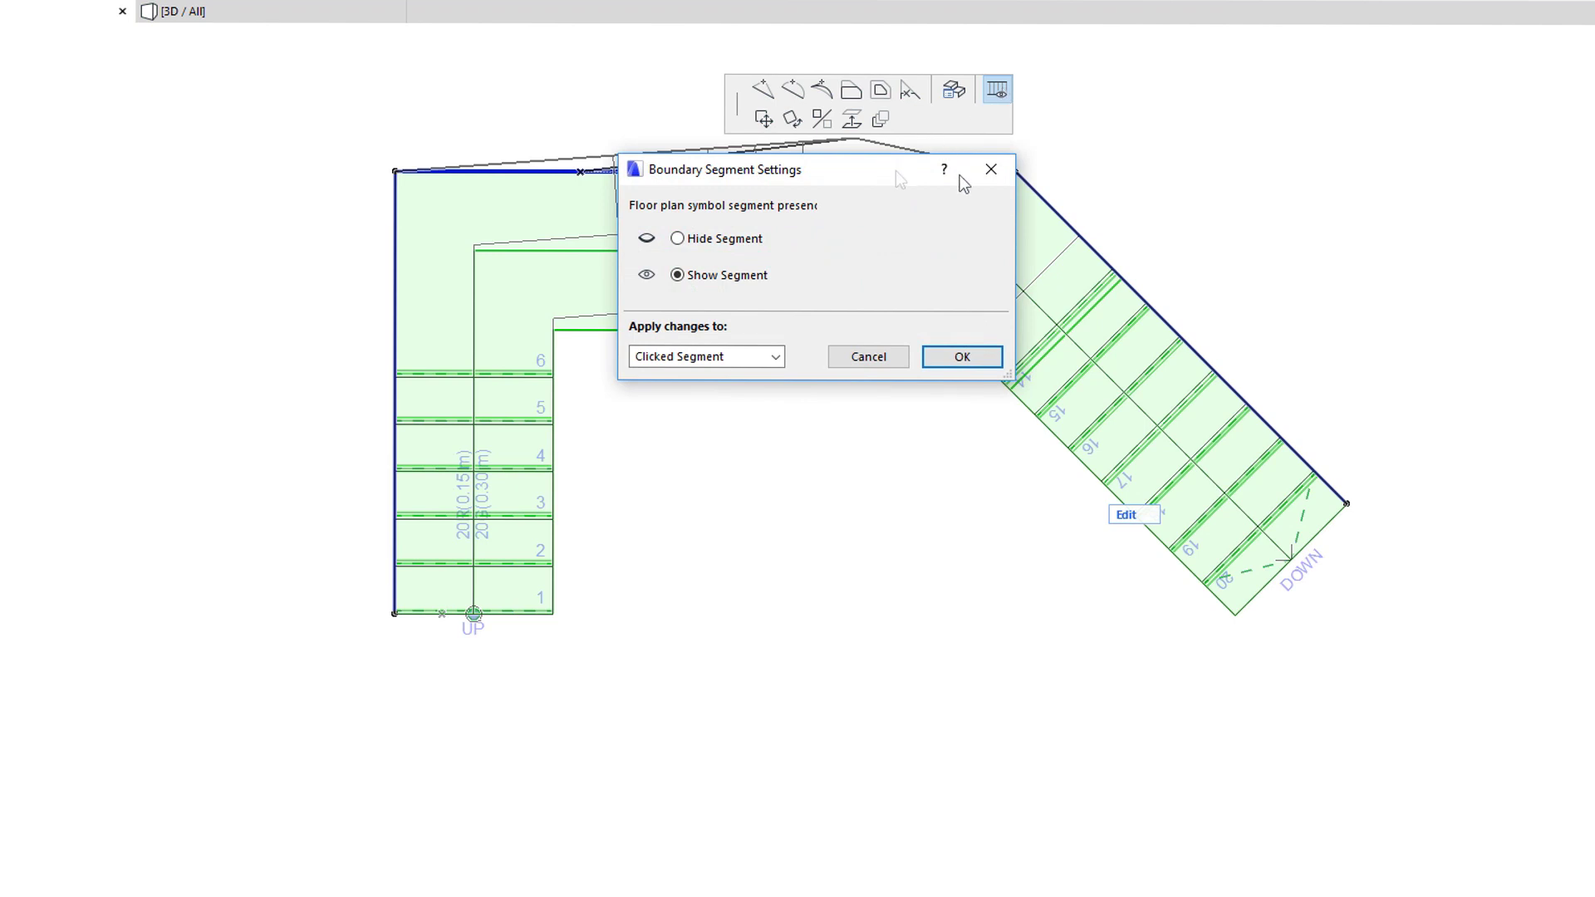
pyautogui.moveTo(895, 174)
pyautogui.mouseDown()
pyautogui.moveTo(1408, 101)
pyautogui.moveTo(1417, 78)
pyautogui.moveTo(1455, 77)
pyautogui.mouseUp()
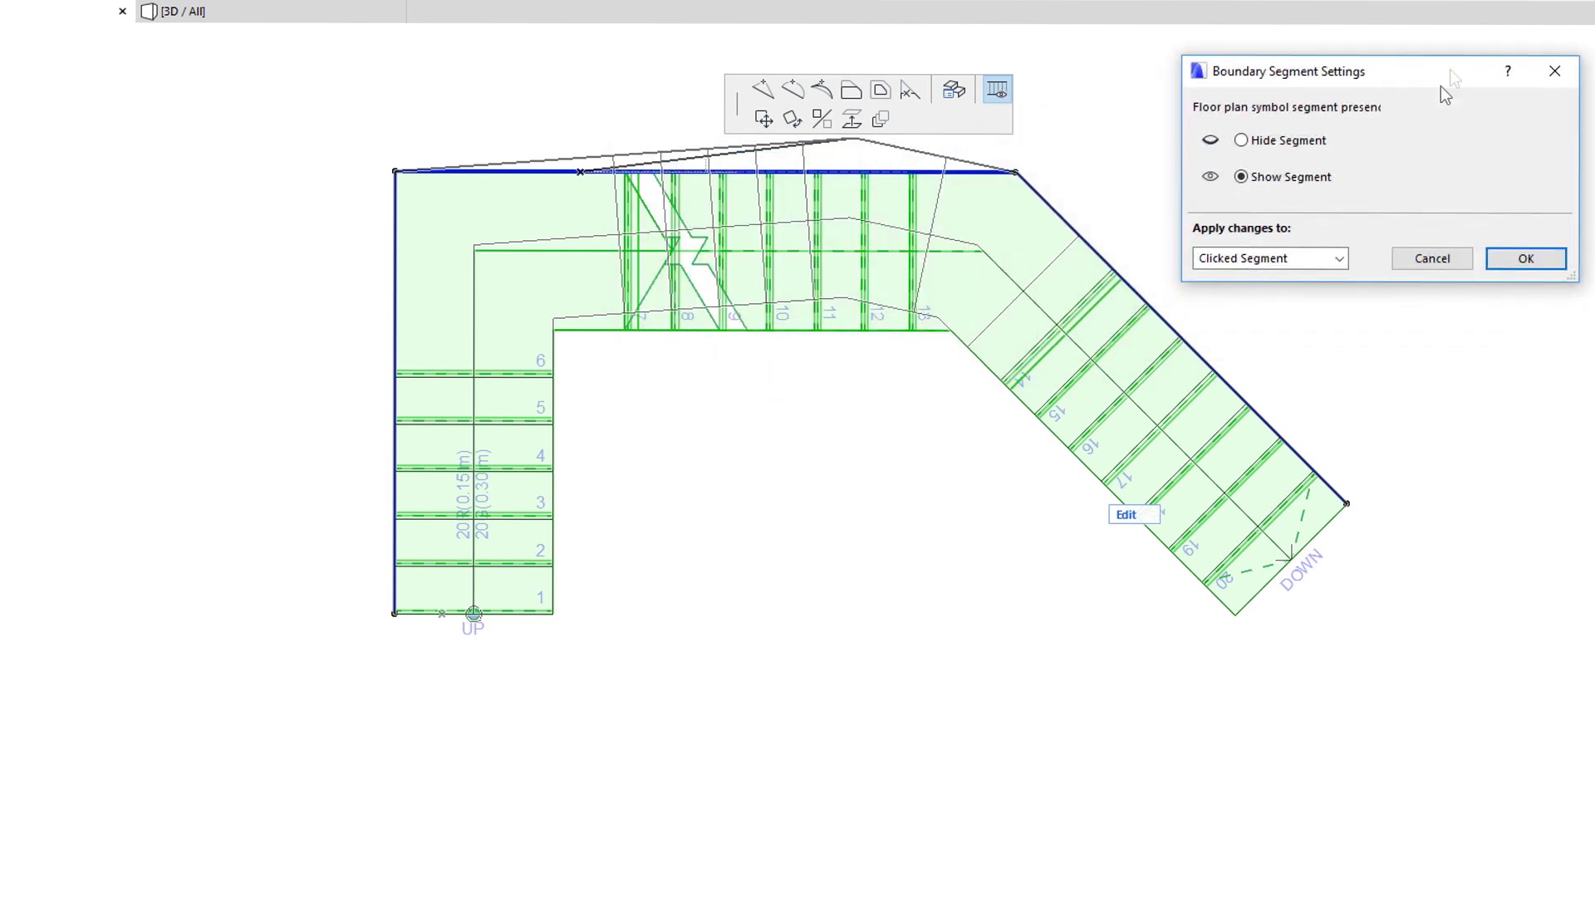
pyautogui.click(1327, 140)
pyautogui.click(1339, 258)
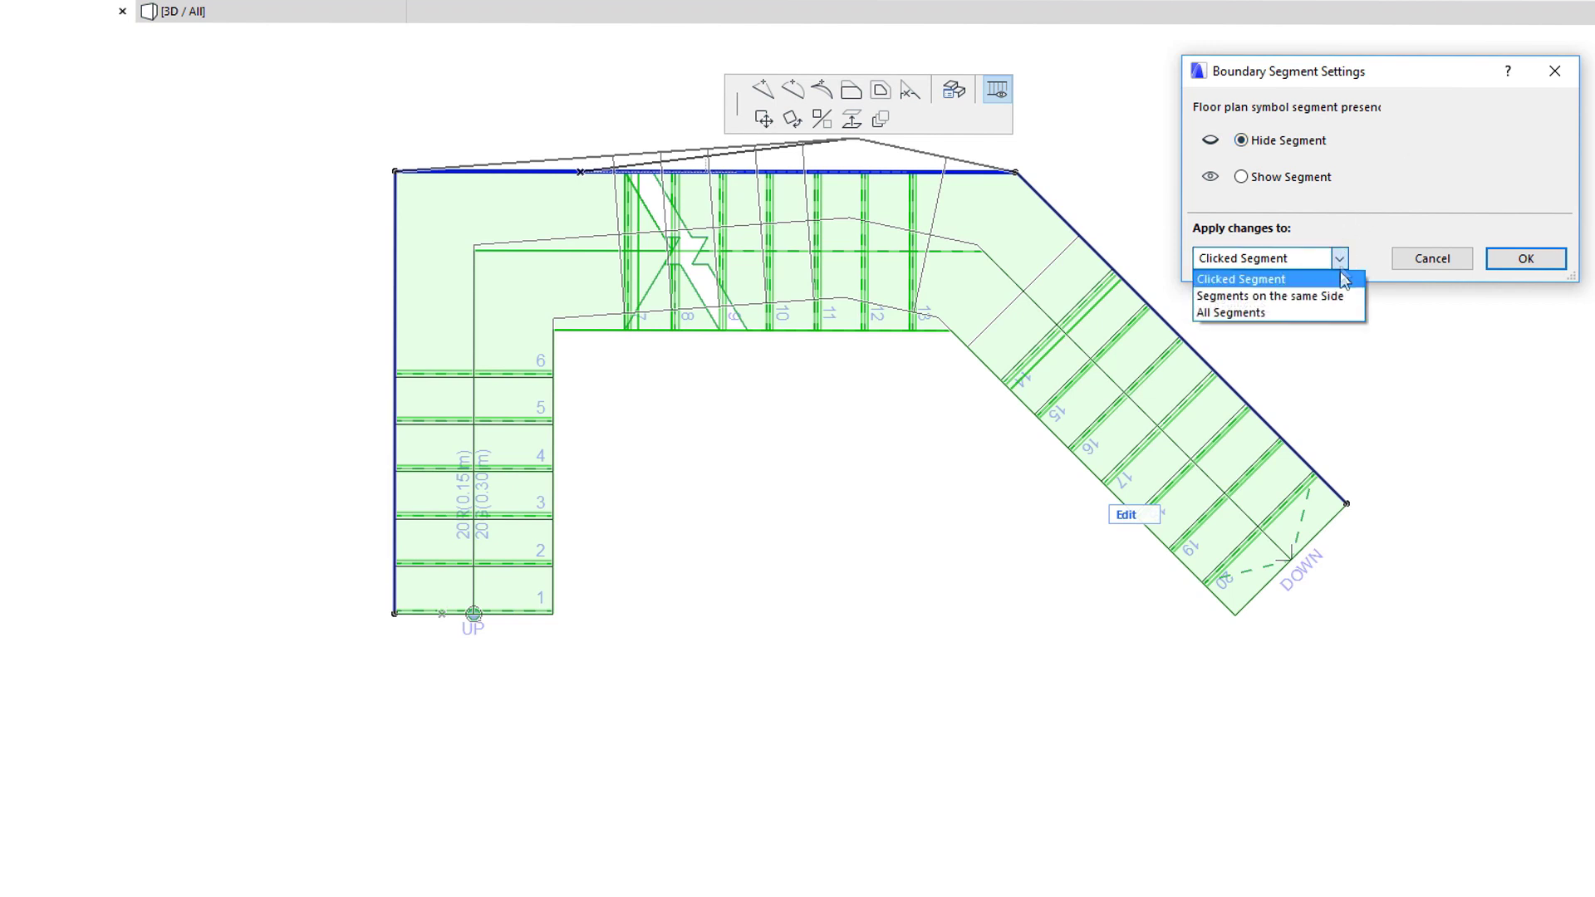
pyautogui.click(1329, 279)
pyautogui.click(1525, 258)
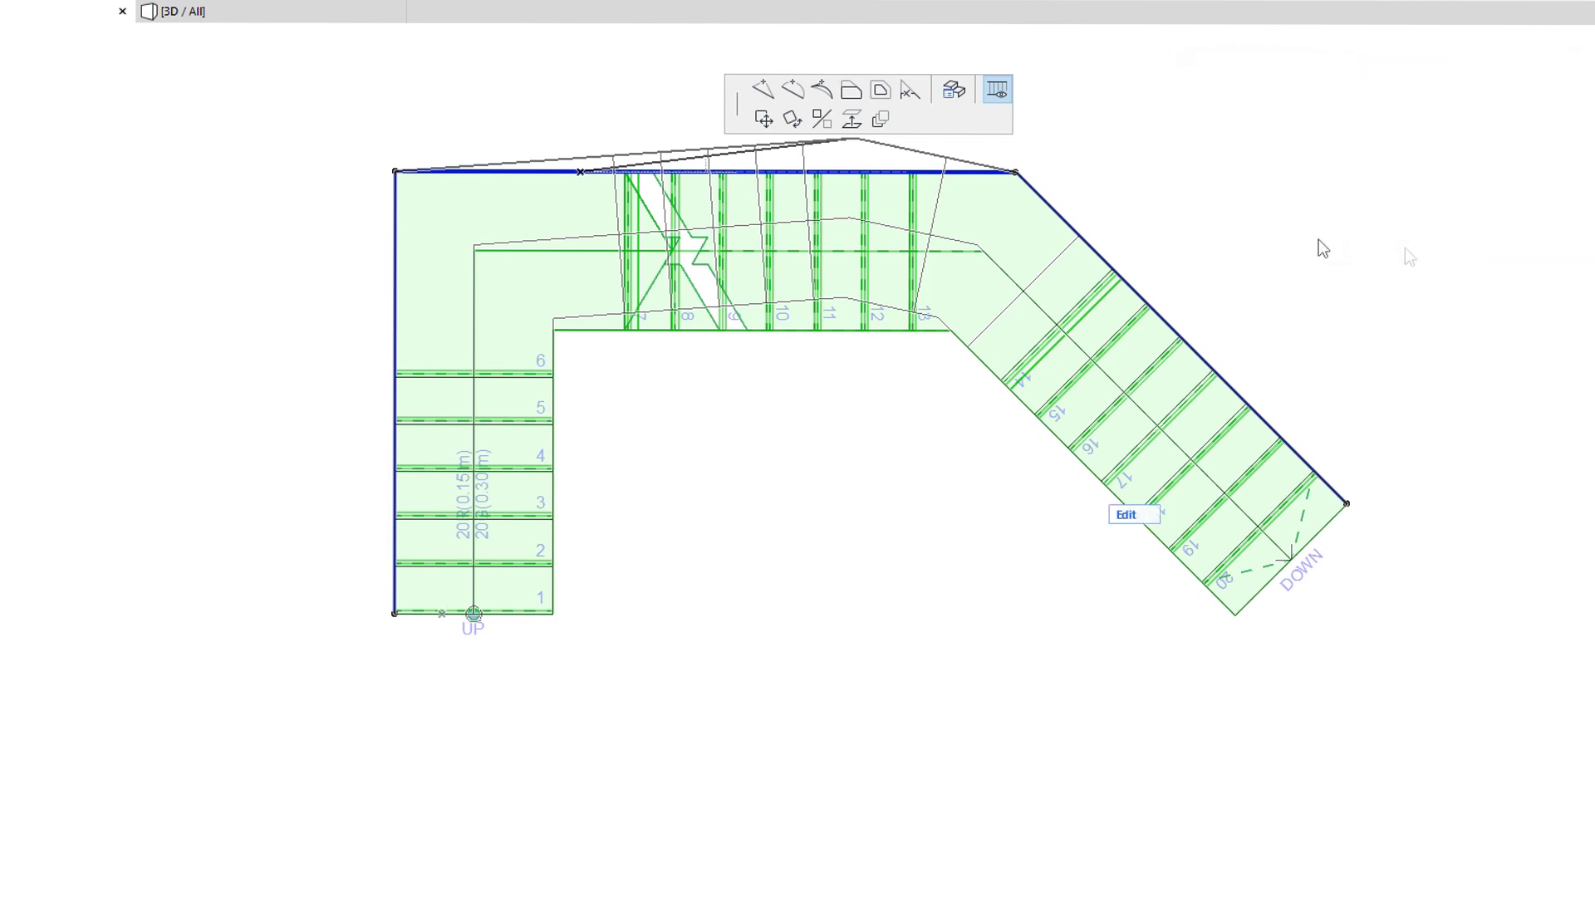
# - Hide the boundary segments on the same side as the top edge
pyautogui.click(956, 173)
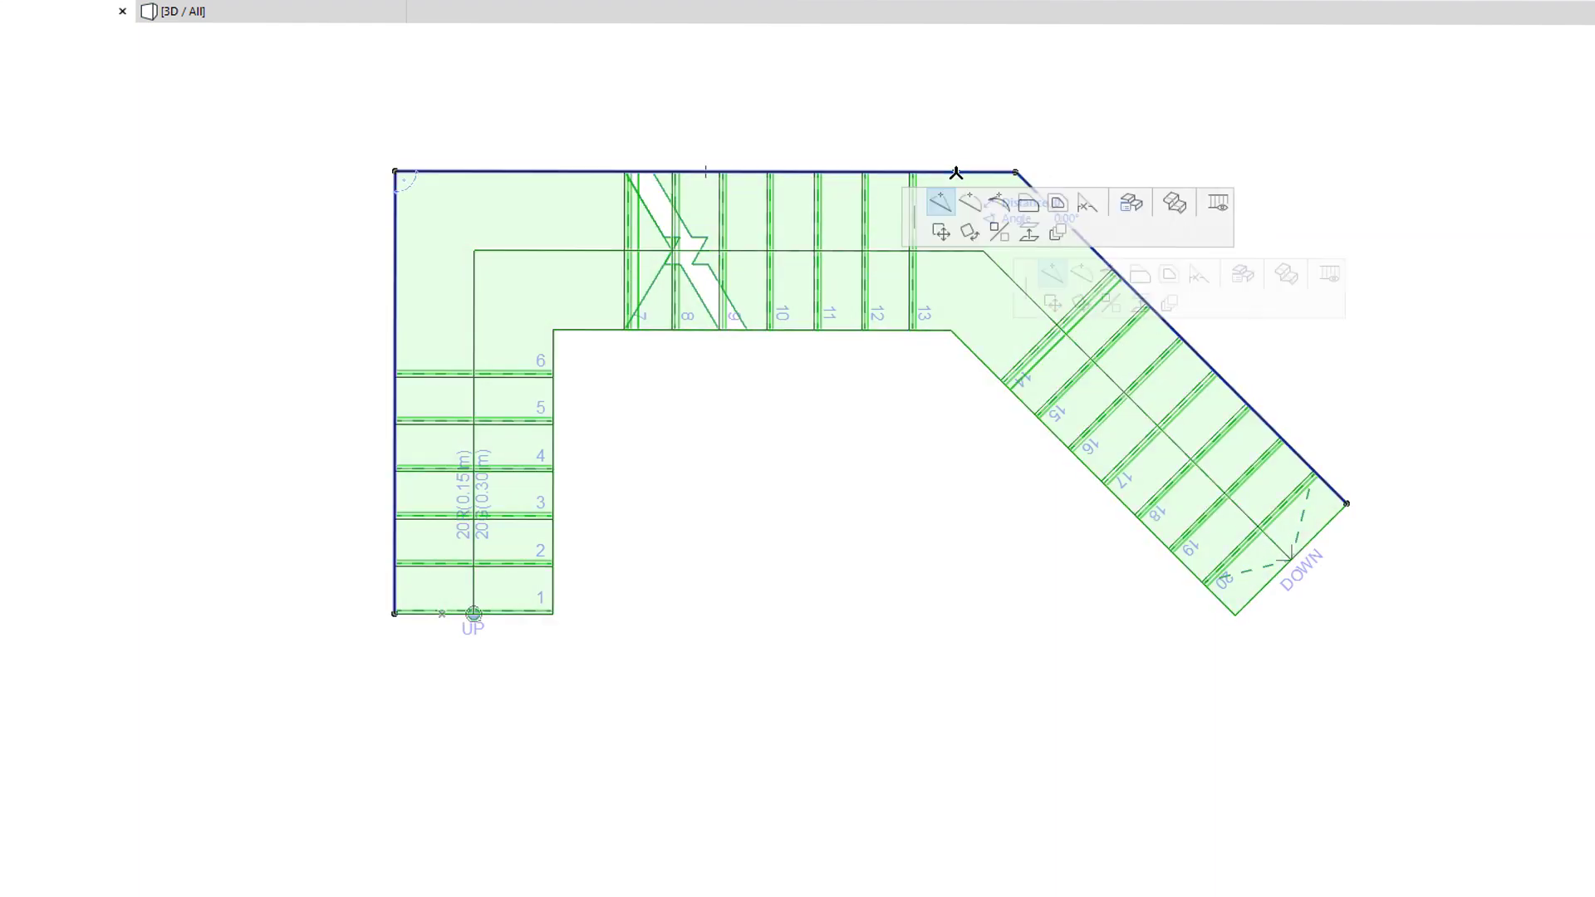
pyautogui.click(1040, 89)
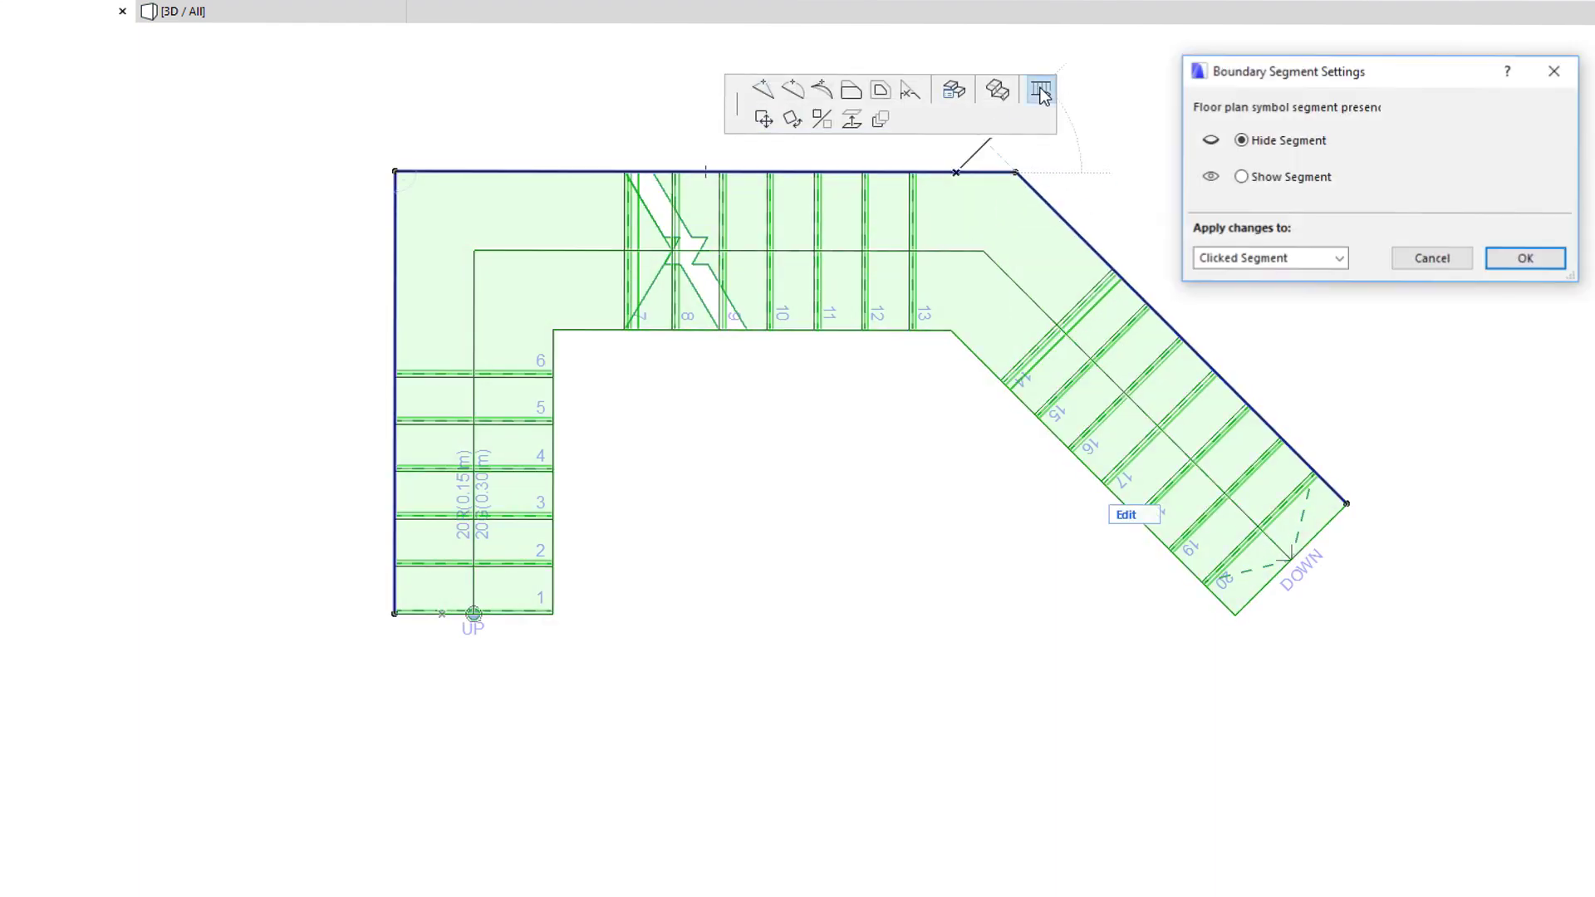
pyautogui.click(1293, 260)
pyautogui.click(1306, 298)
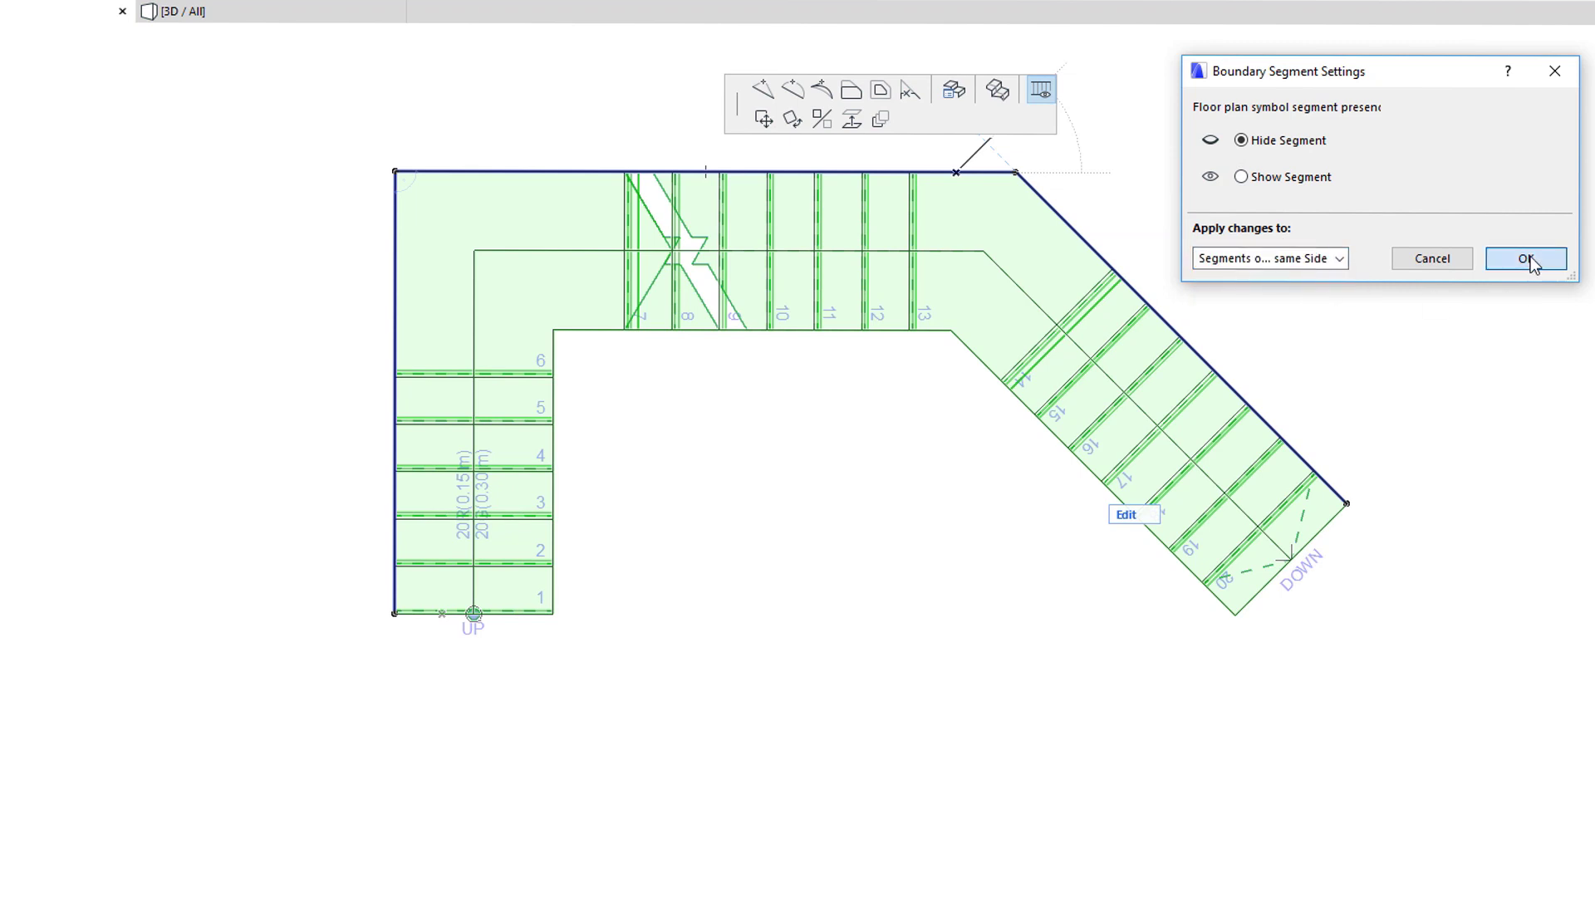
pyautogui.click(1526, 258)
pyautogui.press('Escape')
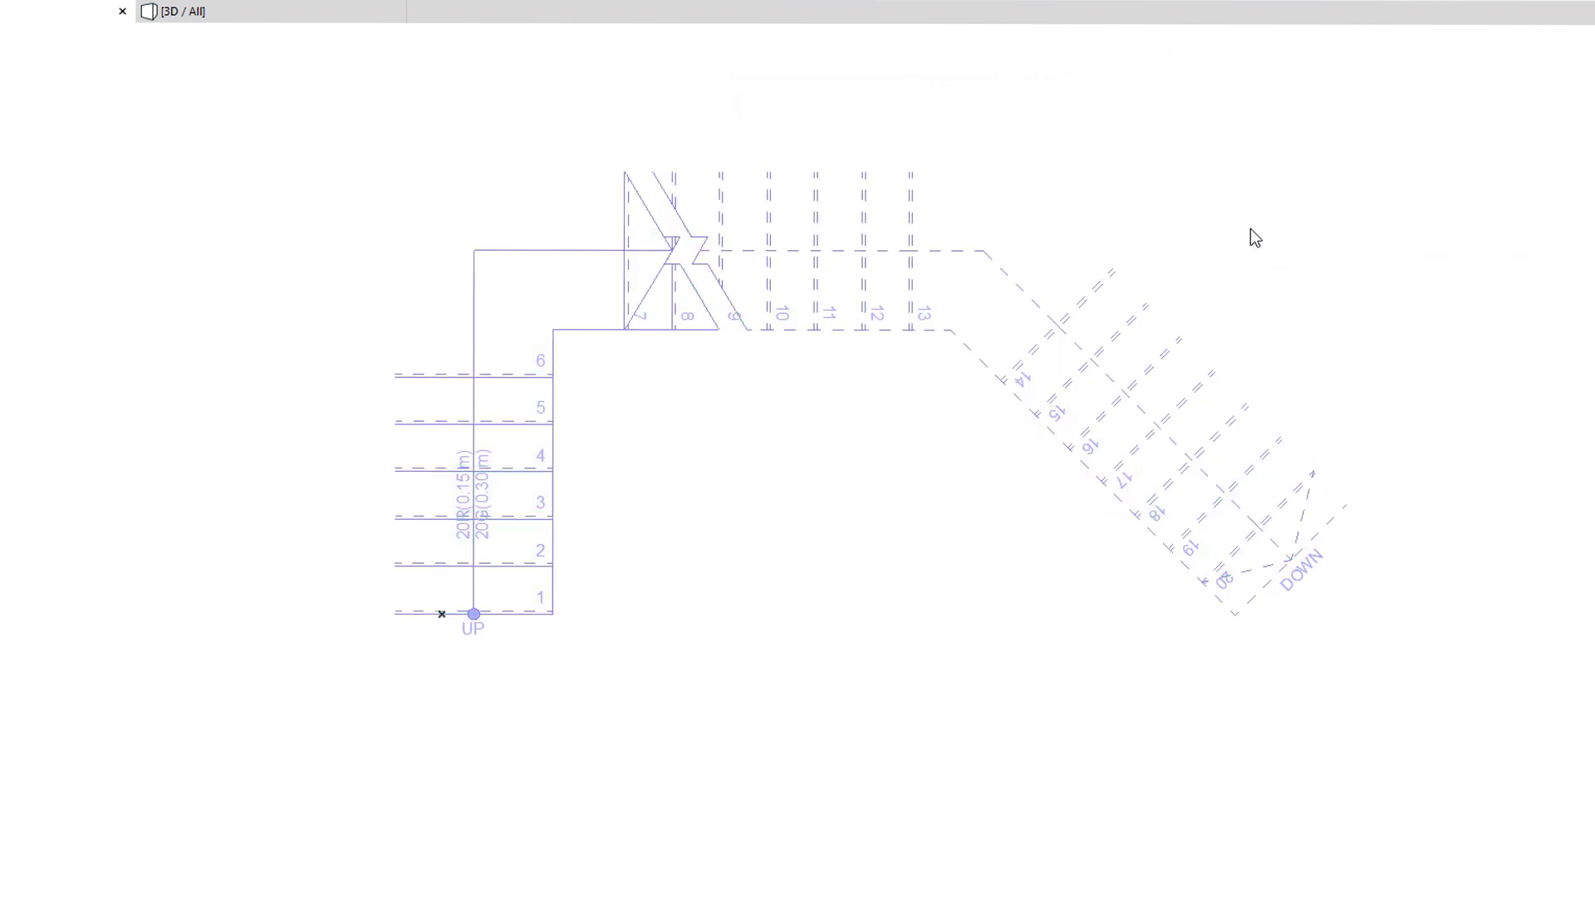
# - Hide all boundary segments of the stair via the diagonal edge
pyautogui.click(1087, 309)
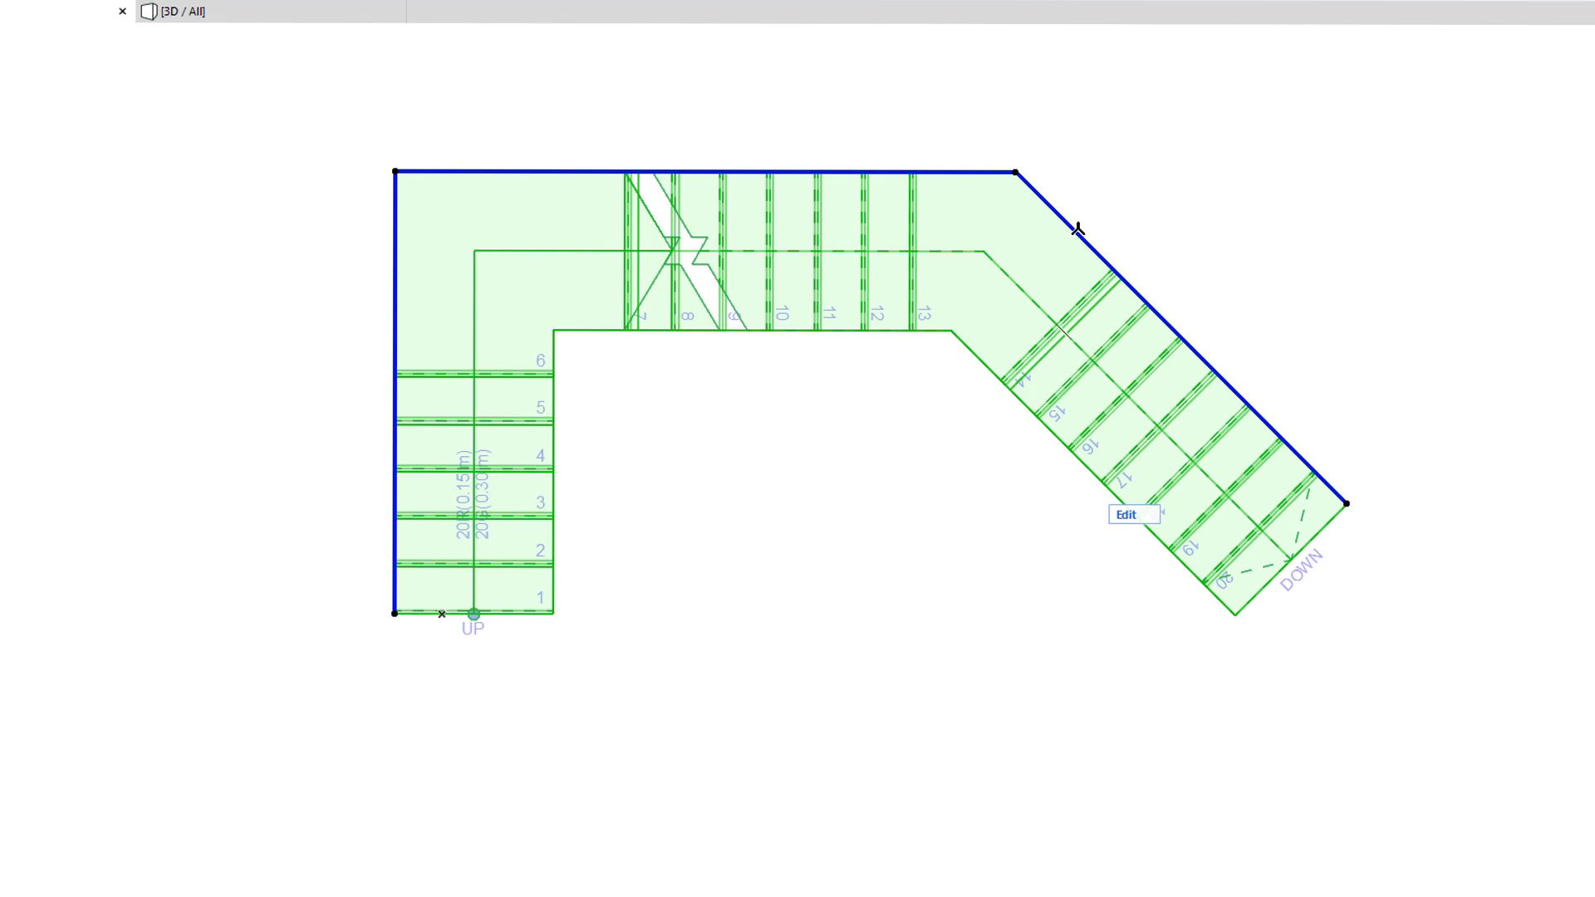
pyautogui.click(1077, 229)
pyautogui.click(1041, 90)
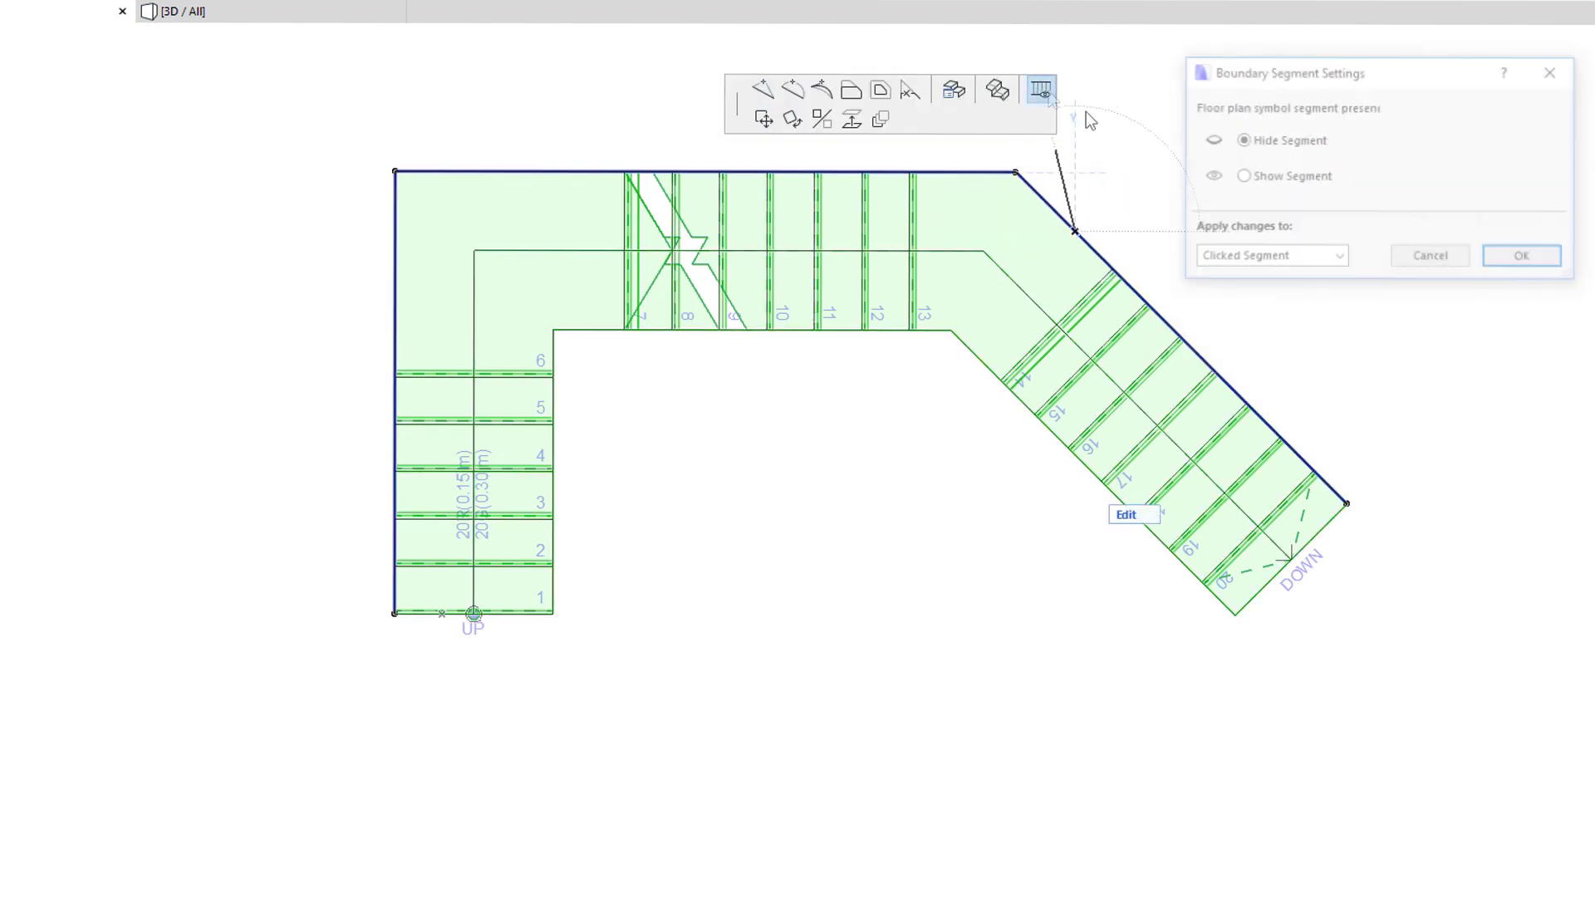
pyautogui.click(1309, 257)
pyautogui.click(1333, 309)
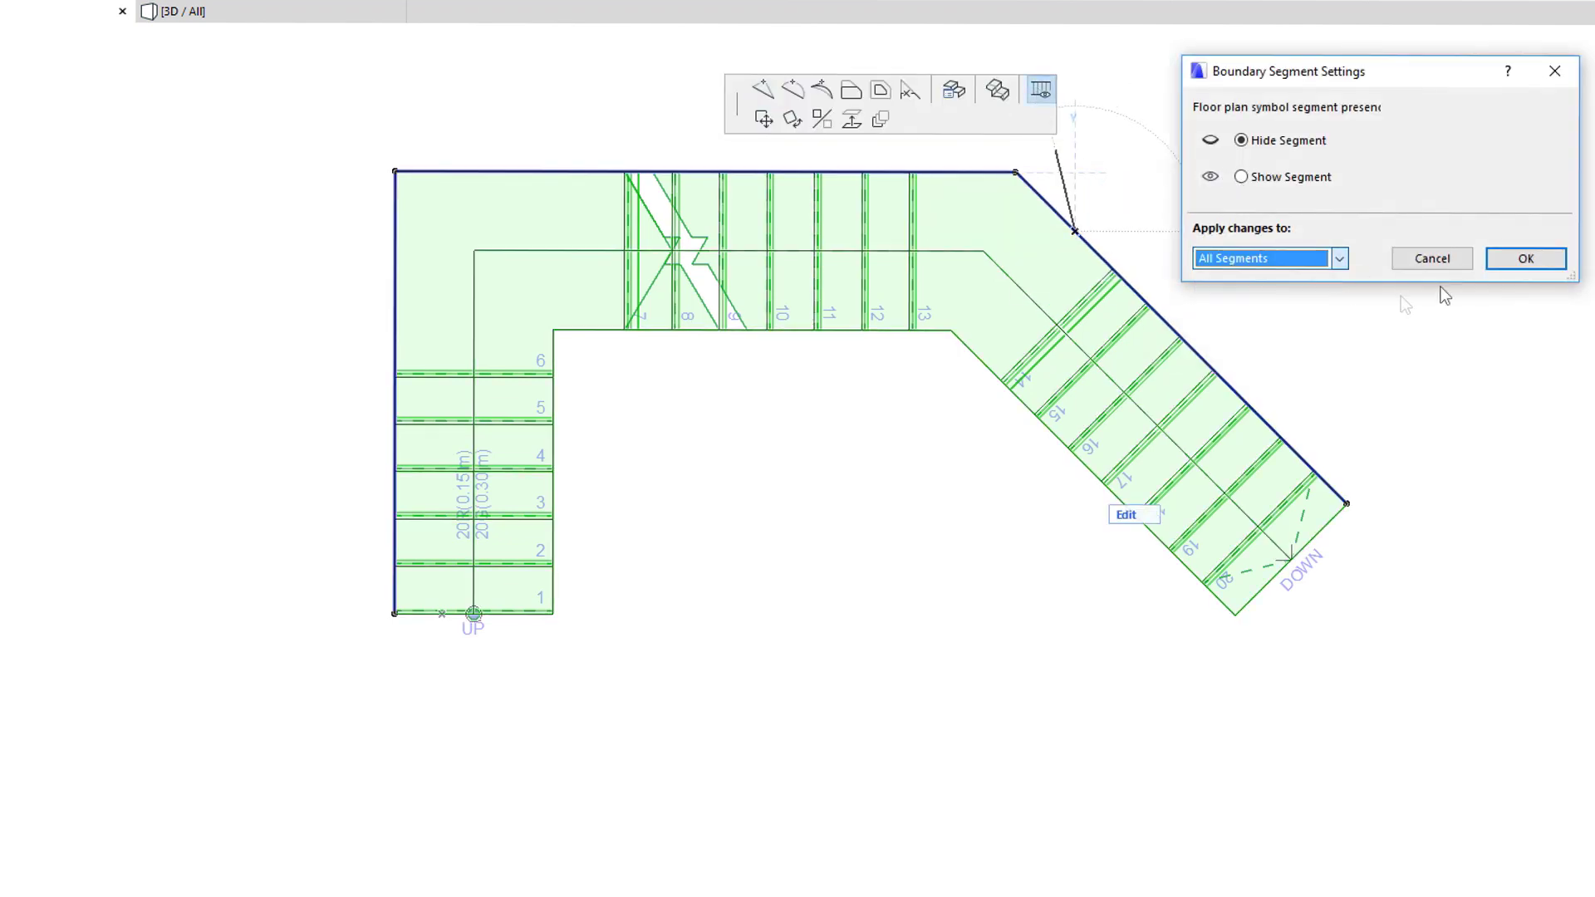
pyautogui.click(1524, 258)
pyautogui.click(1240, 273)
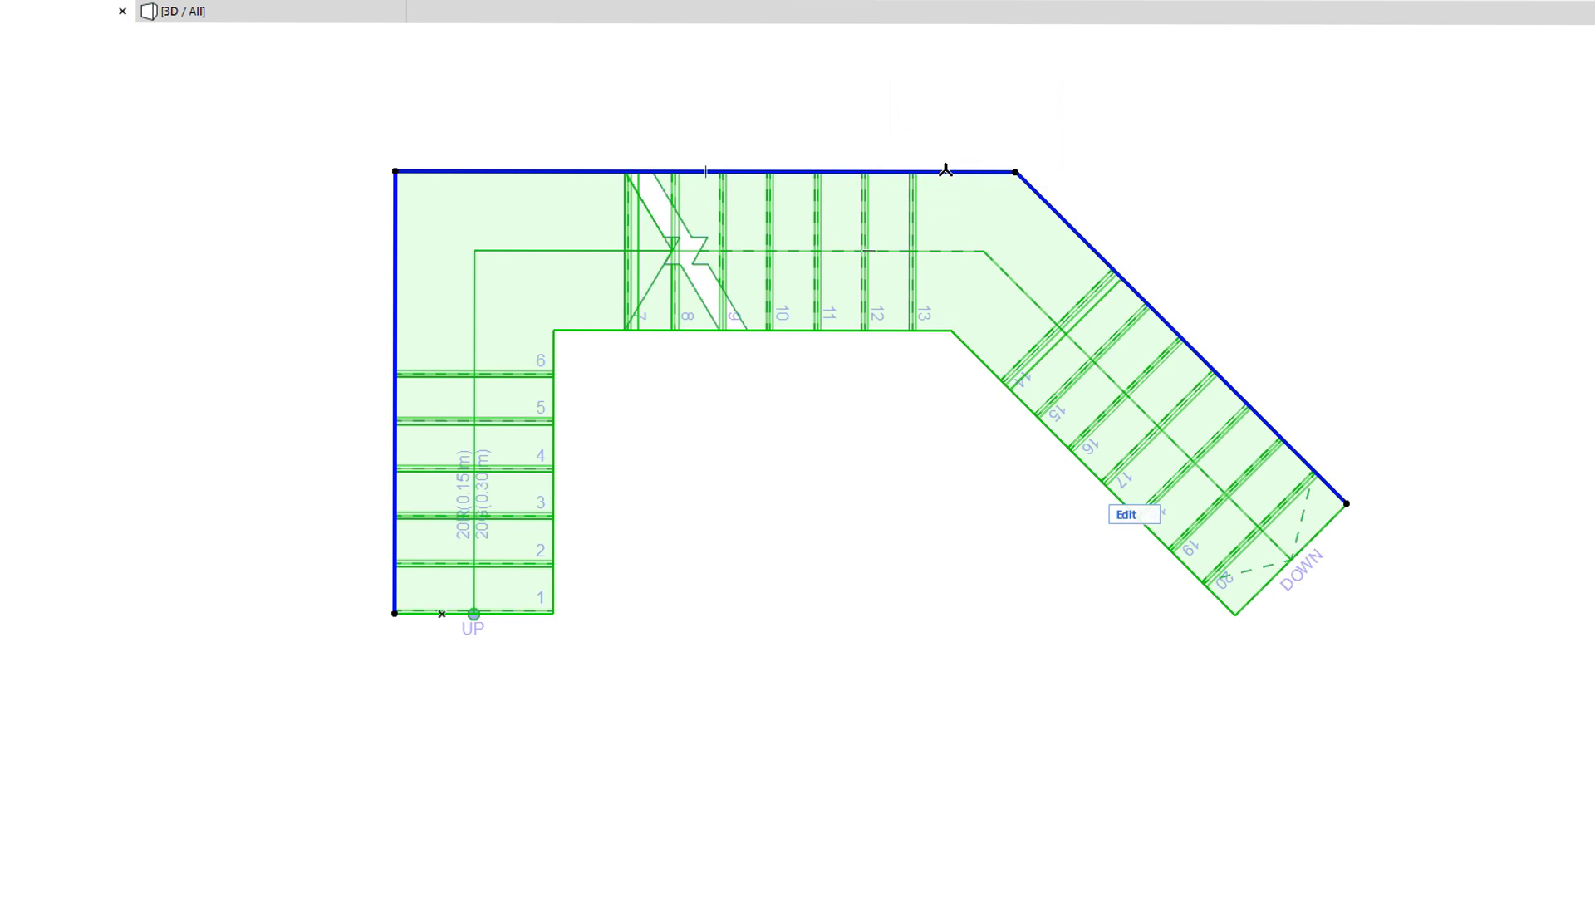
# - Reset the stair's boundary so the outline reappears around the treads and walkline
pyautogui.click(945, 170)
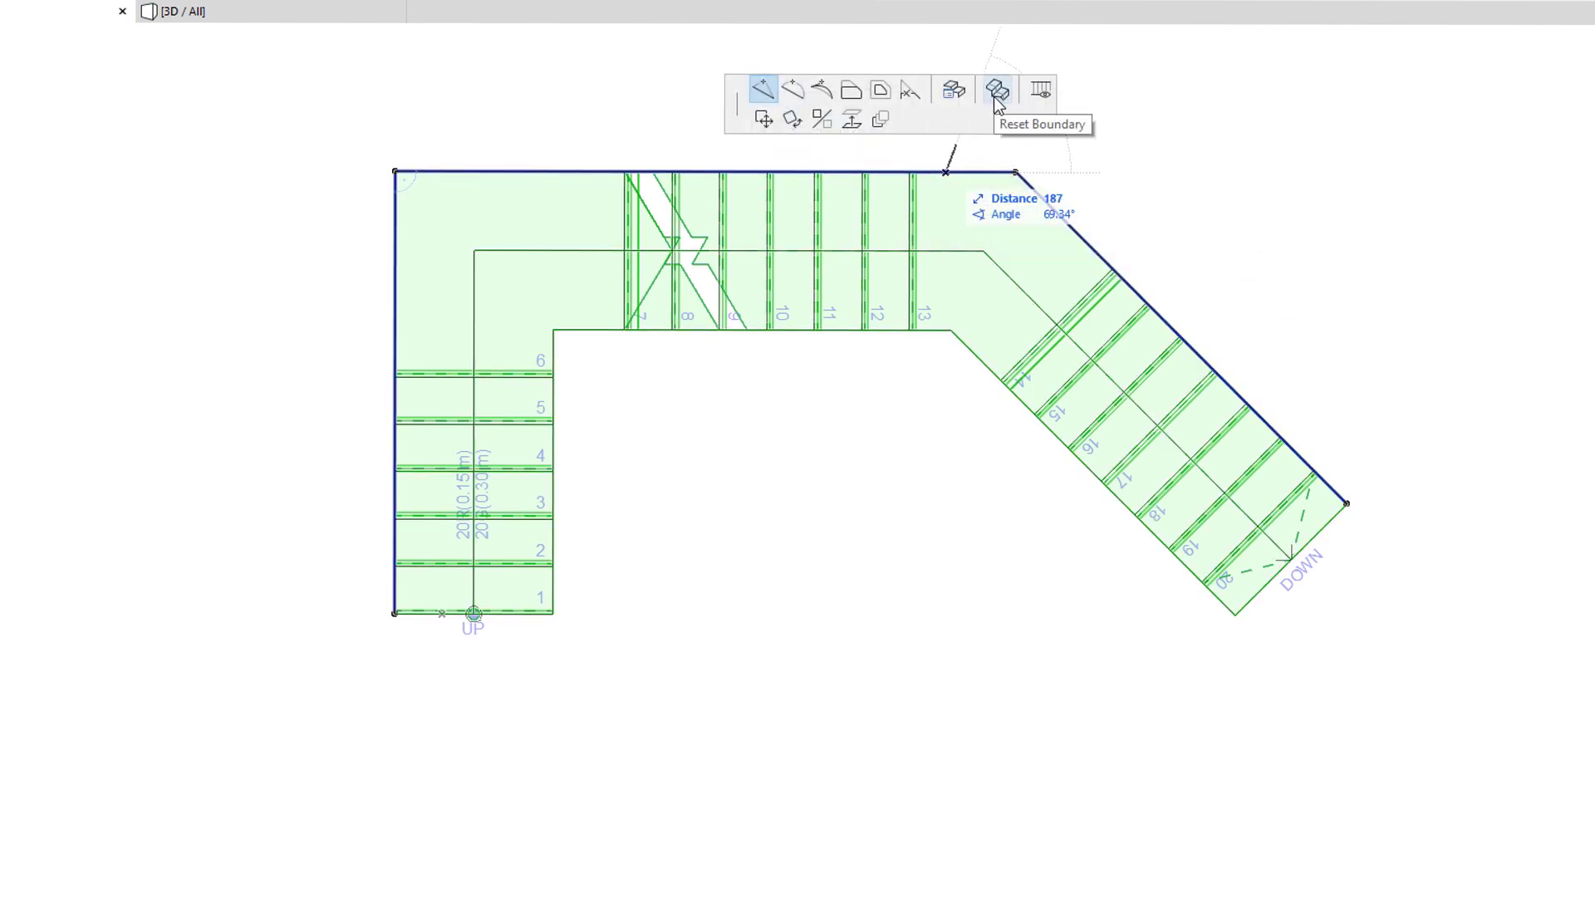
pyautogui.click(995, 92)
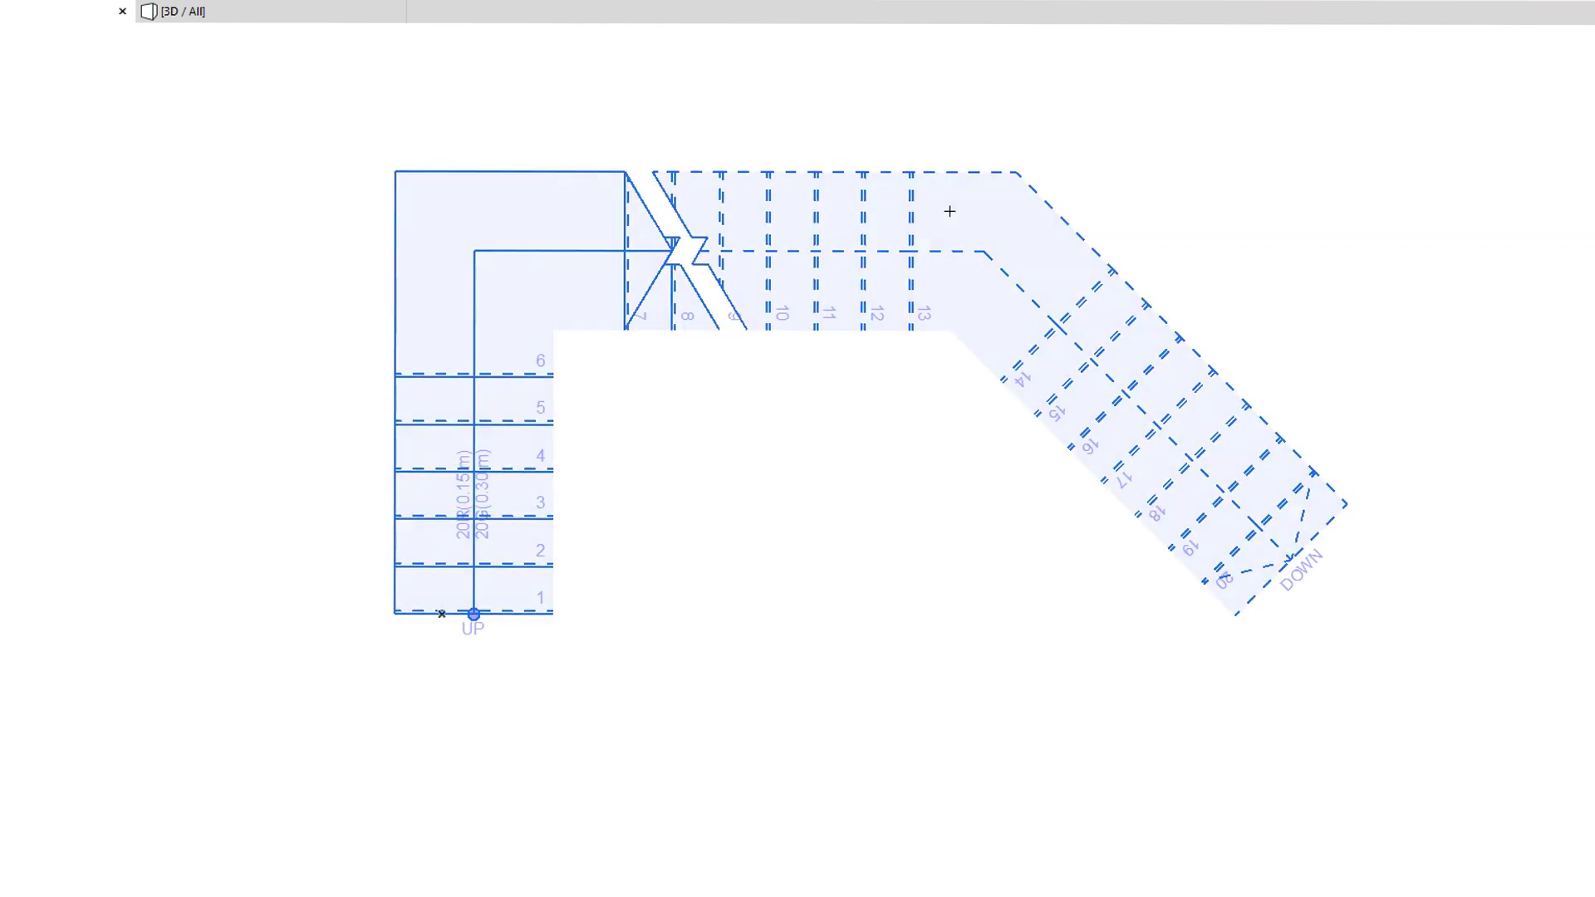
pyautogui.click(945, 212)
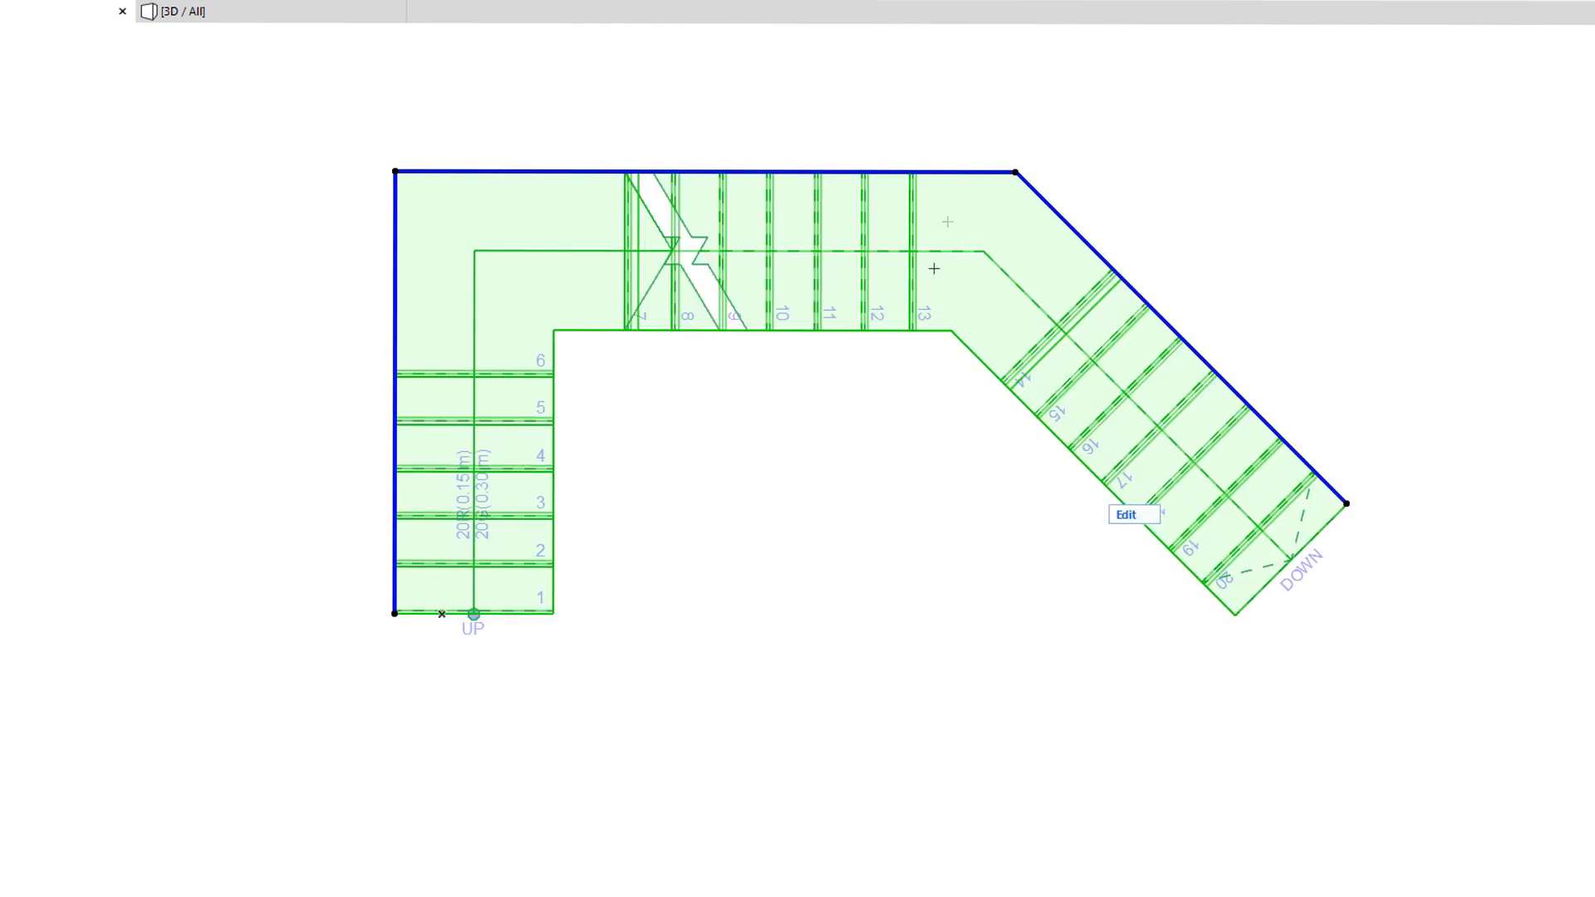
pyautogui.click(926, 329)
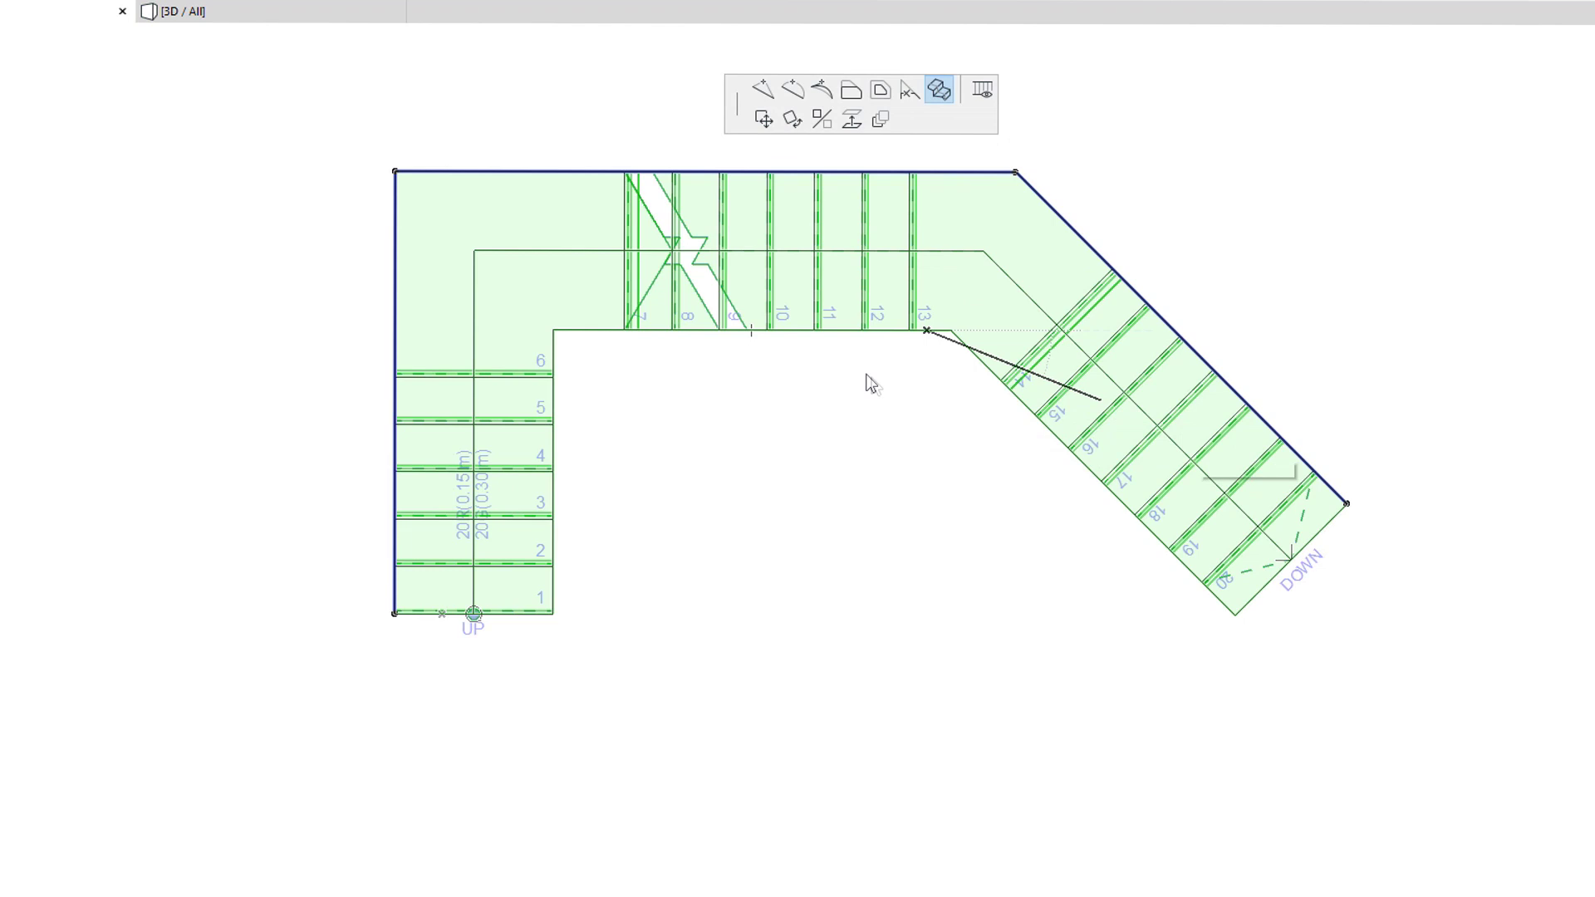
pyautogui.press('Escape')
pyautogui.press('Escape')
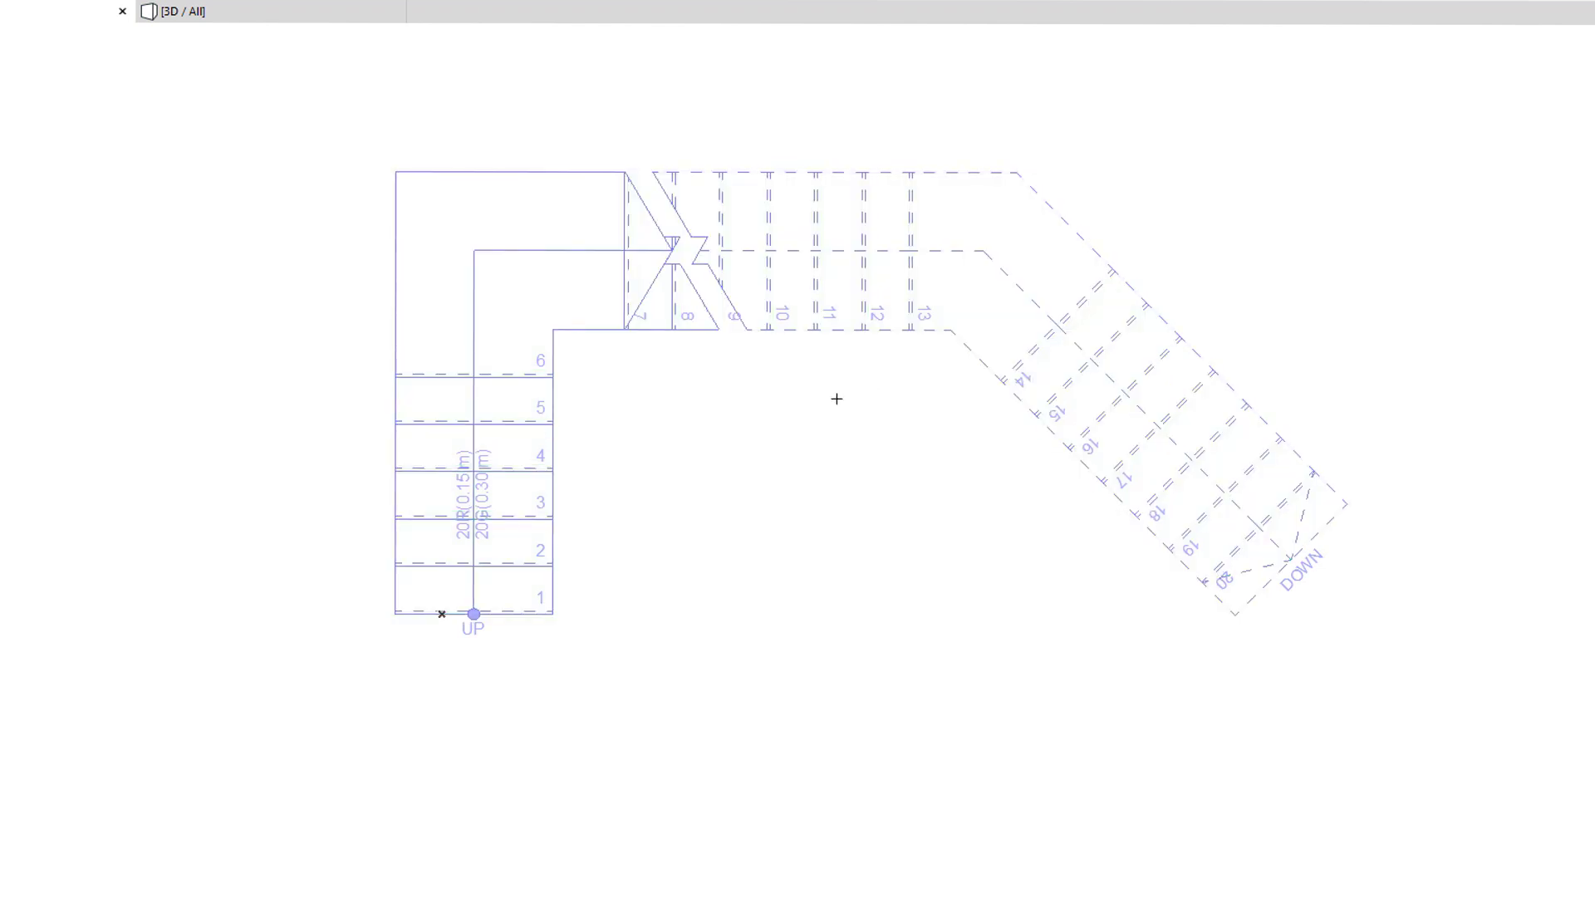
pyautogui.click(579, 342)
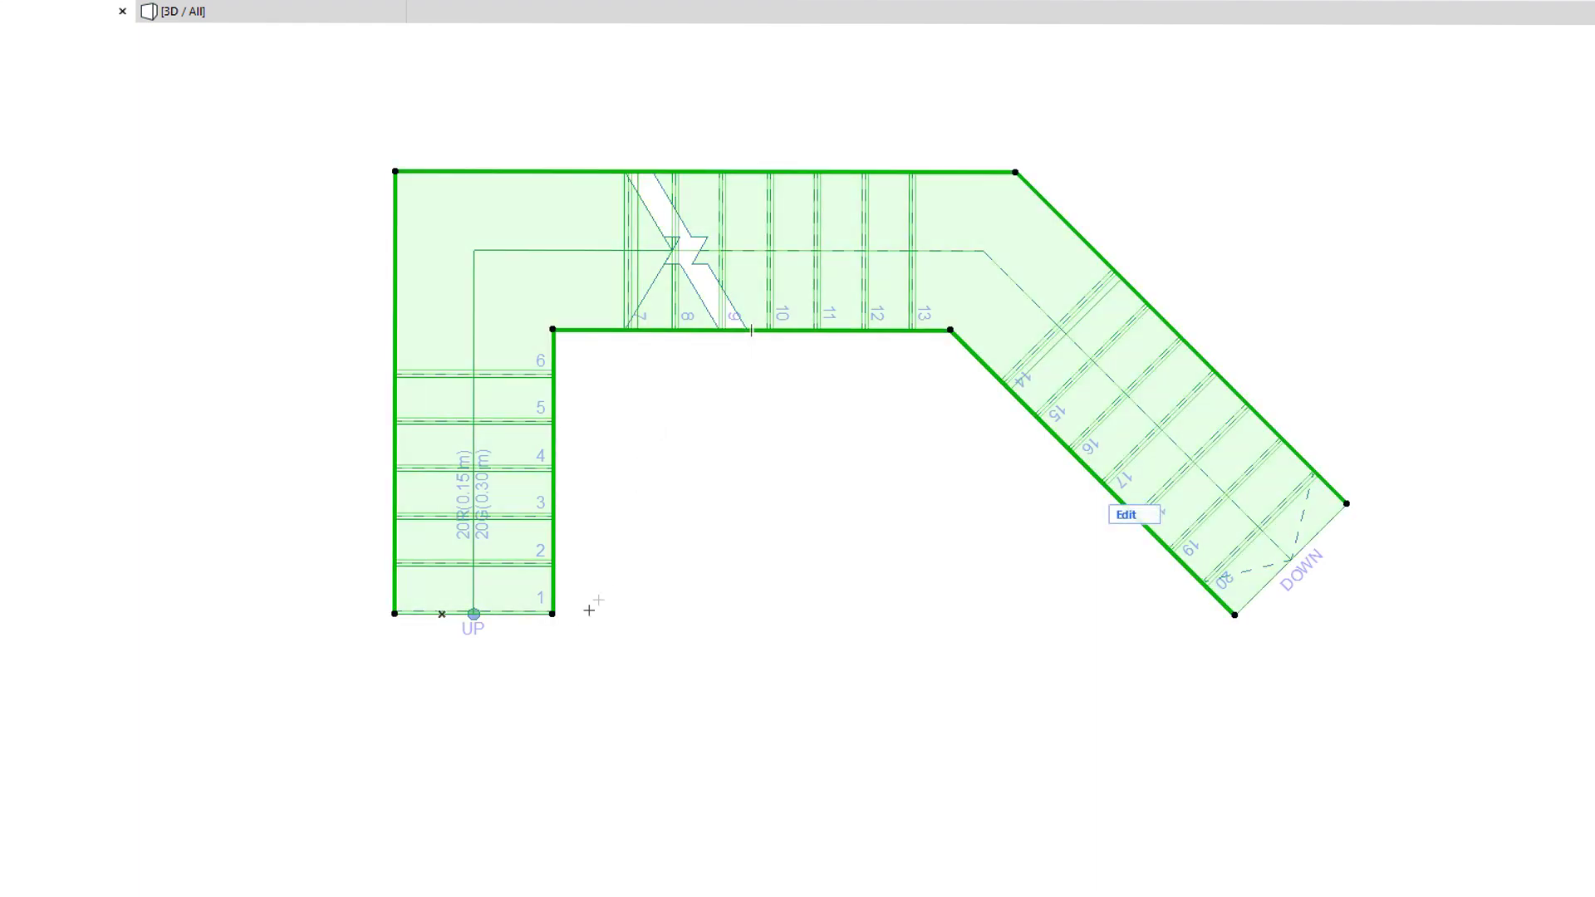
pyautogui.click(552, 613)
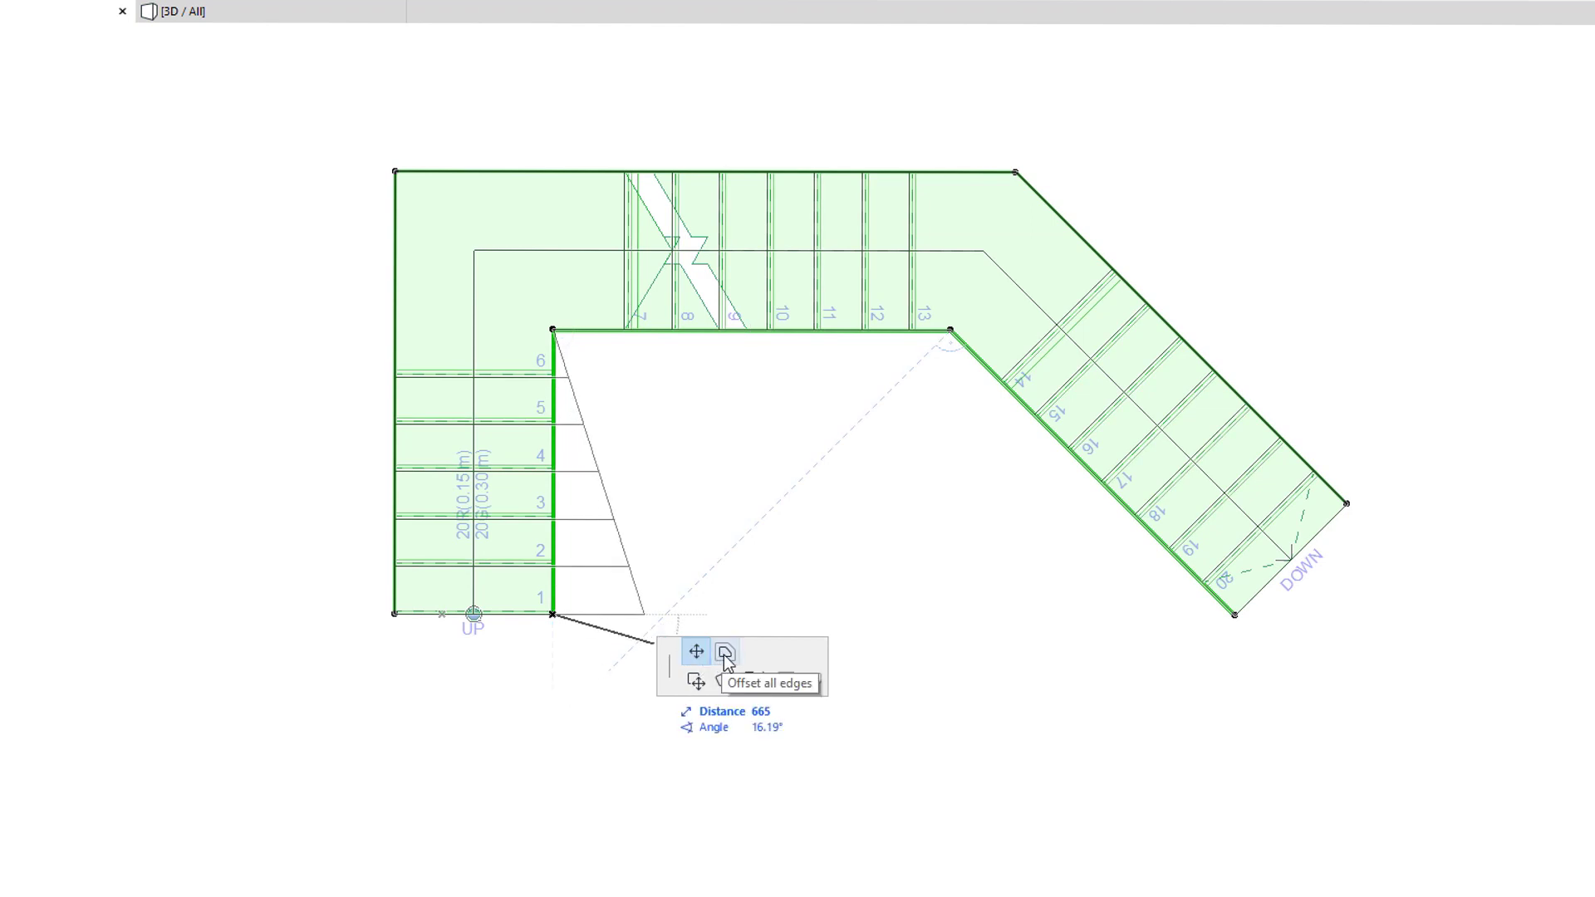
pyautogui.click(644, 612)
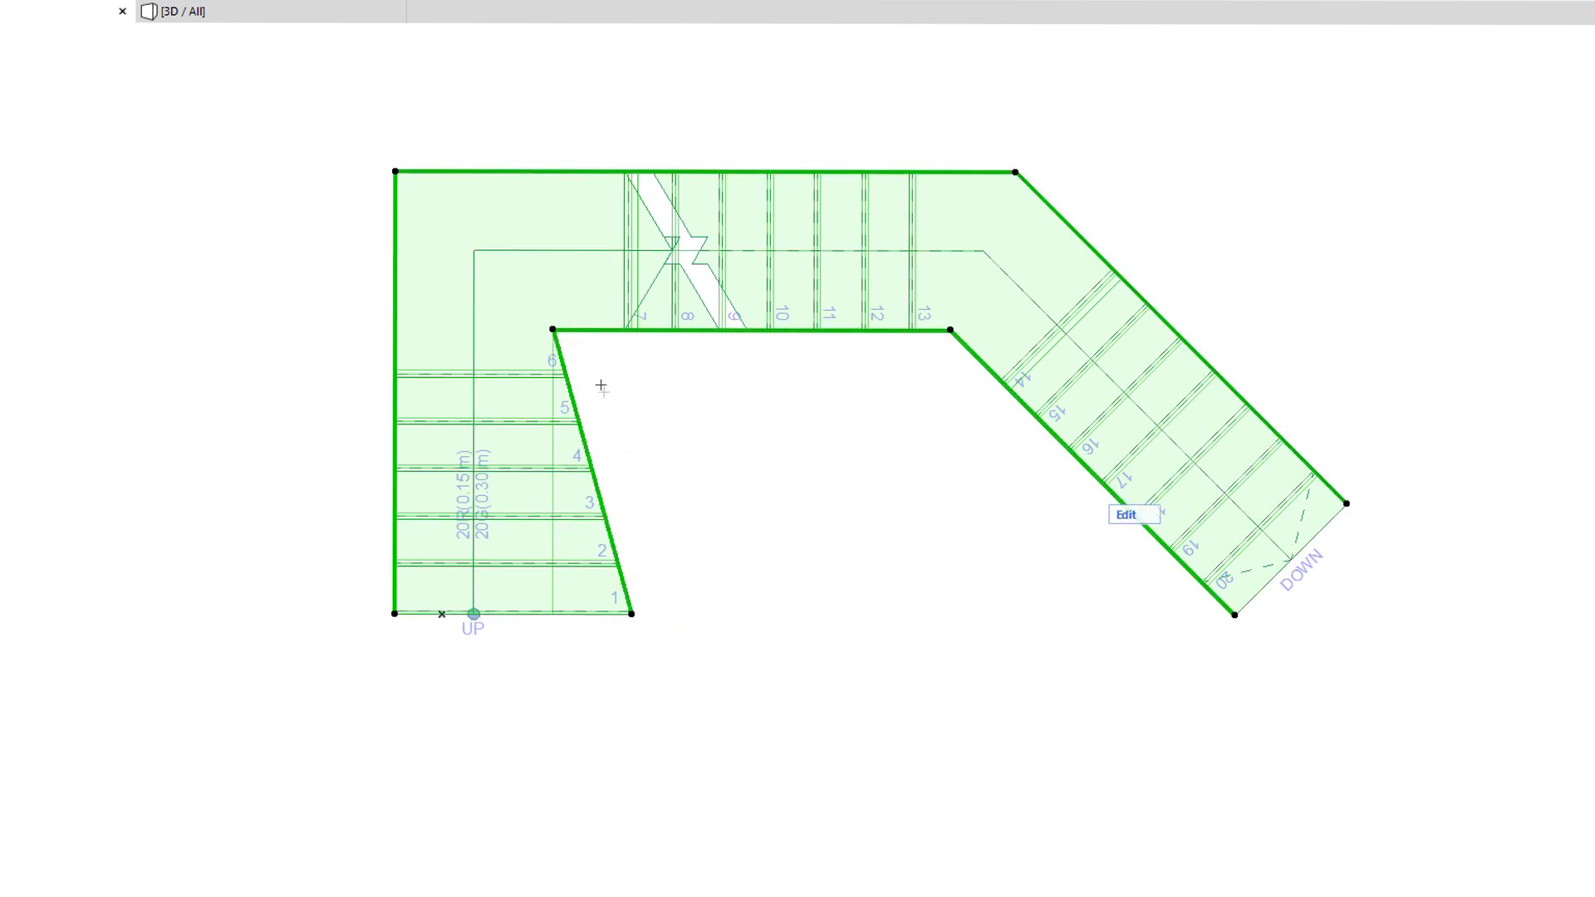
pyautogui.click(553, 329)
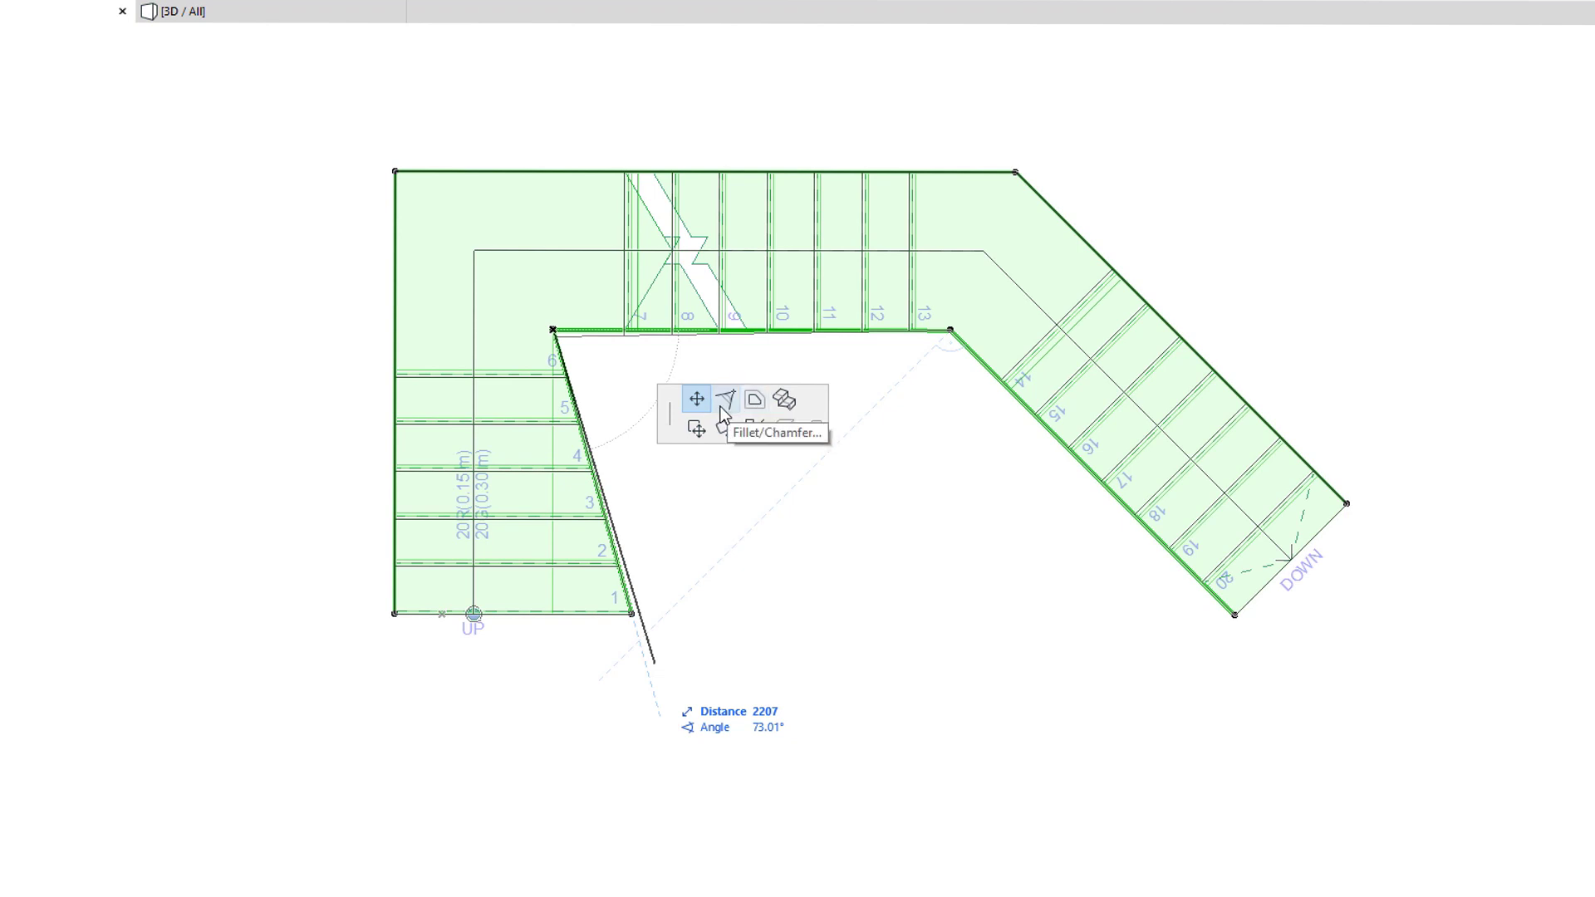
pyautogui.press('Escape')
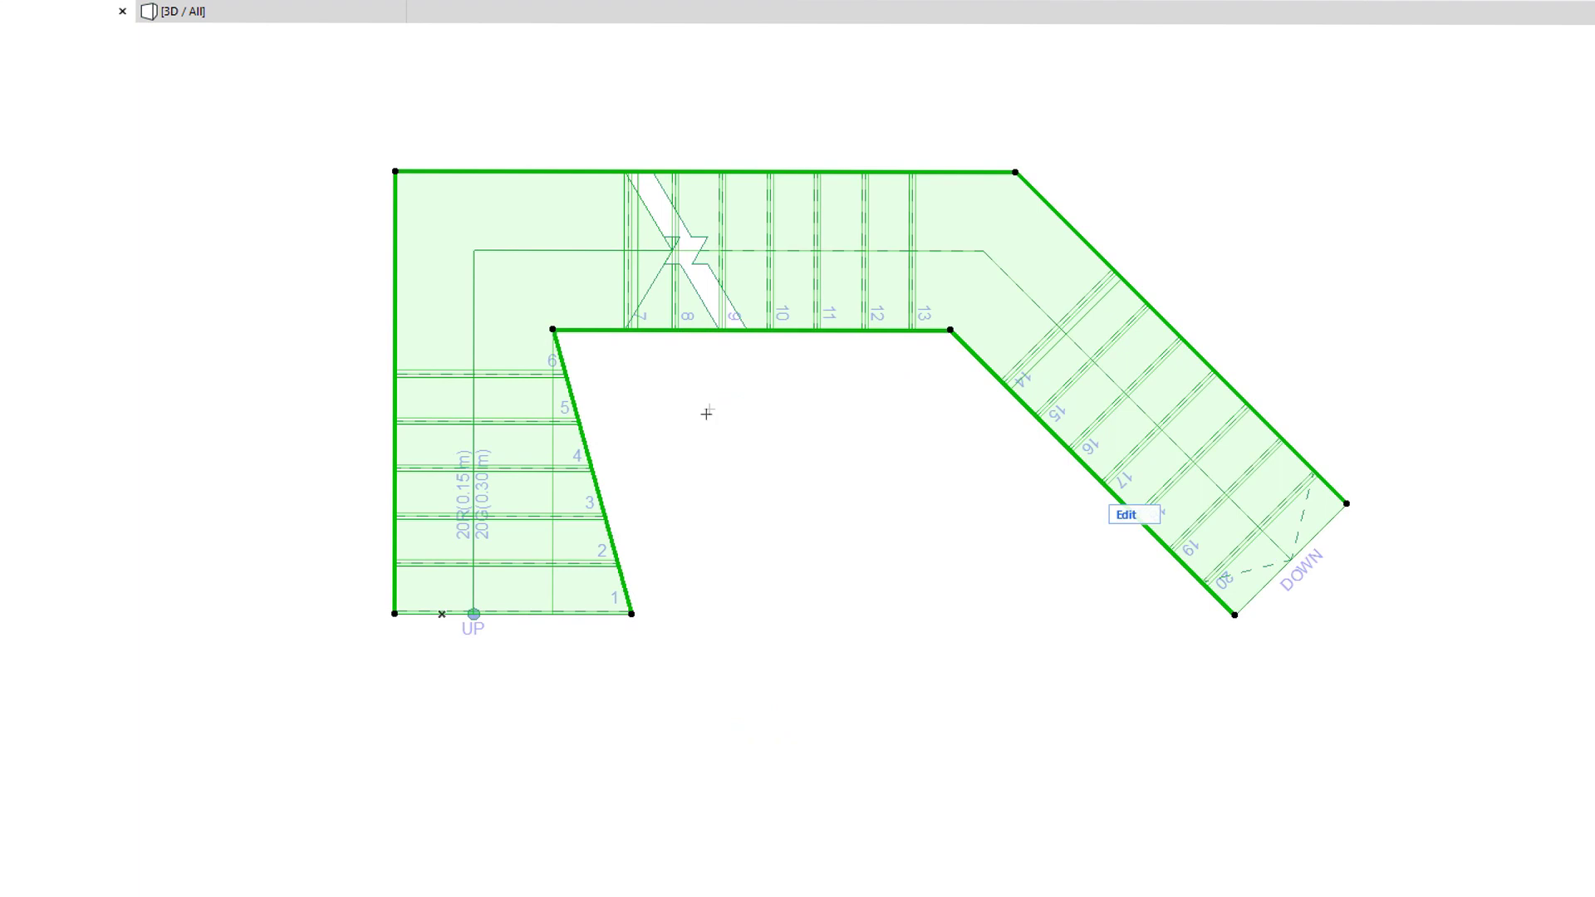
pyautogui.click(595, 480)
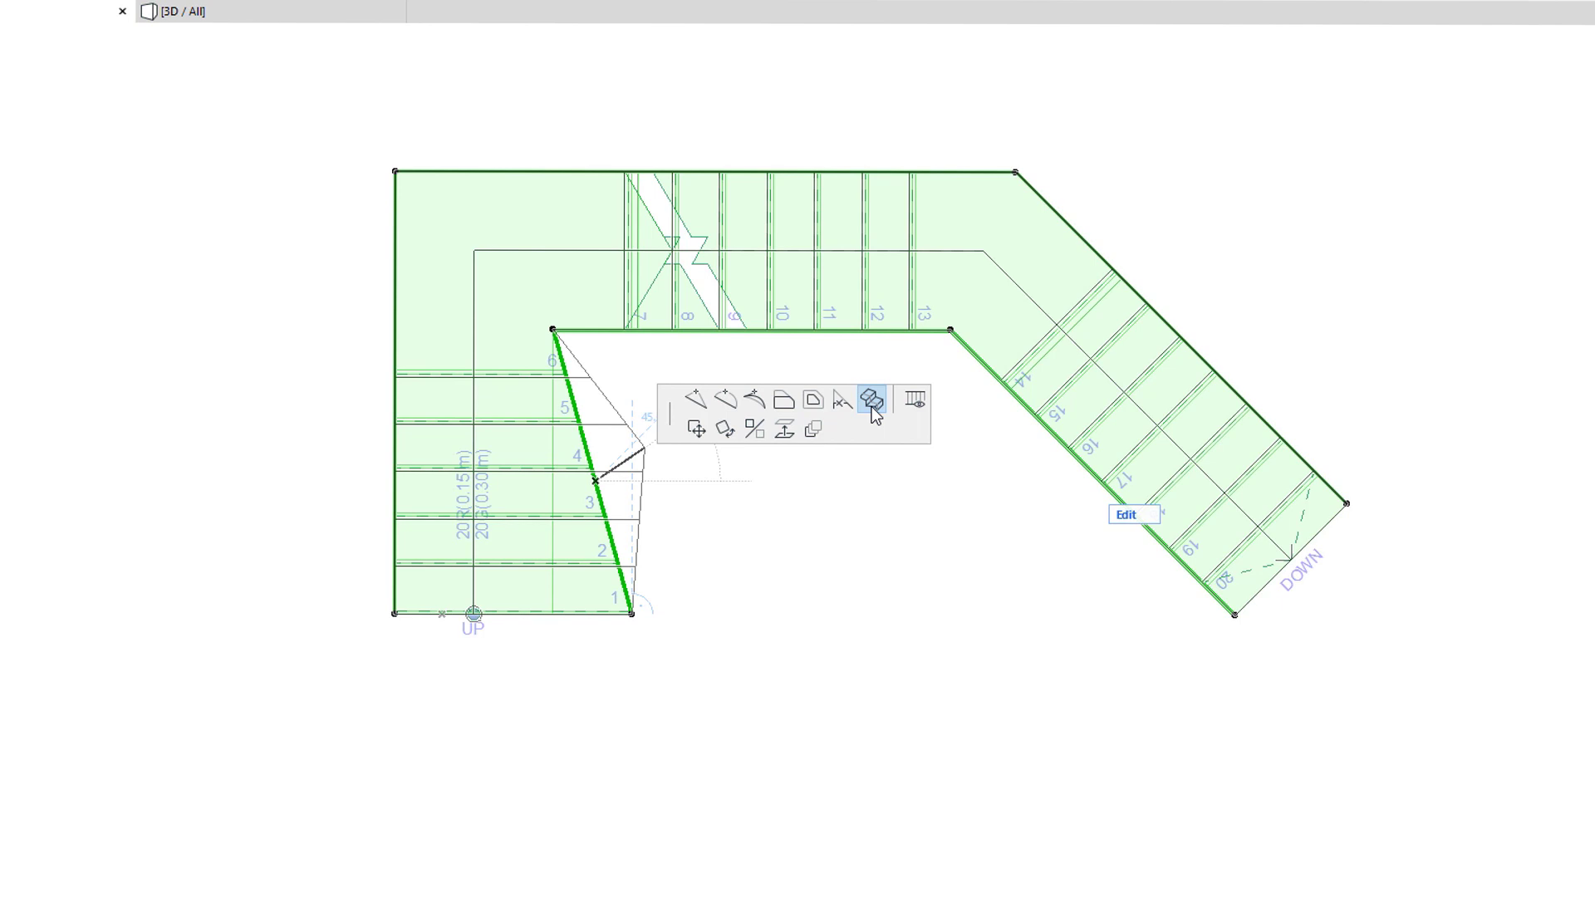
pyautogui.click(871, 407)
pyautogui.press('Escape')
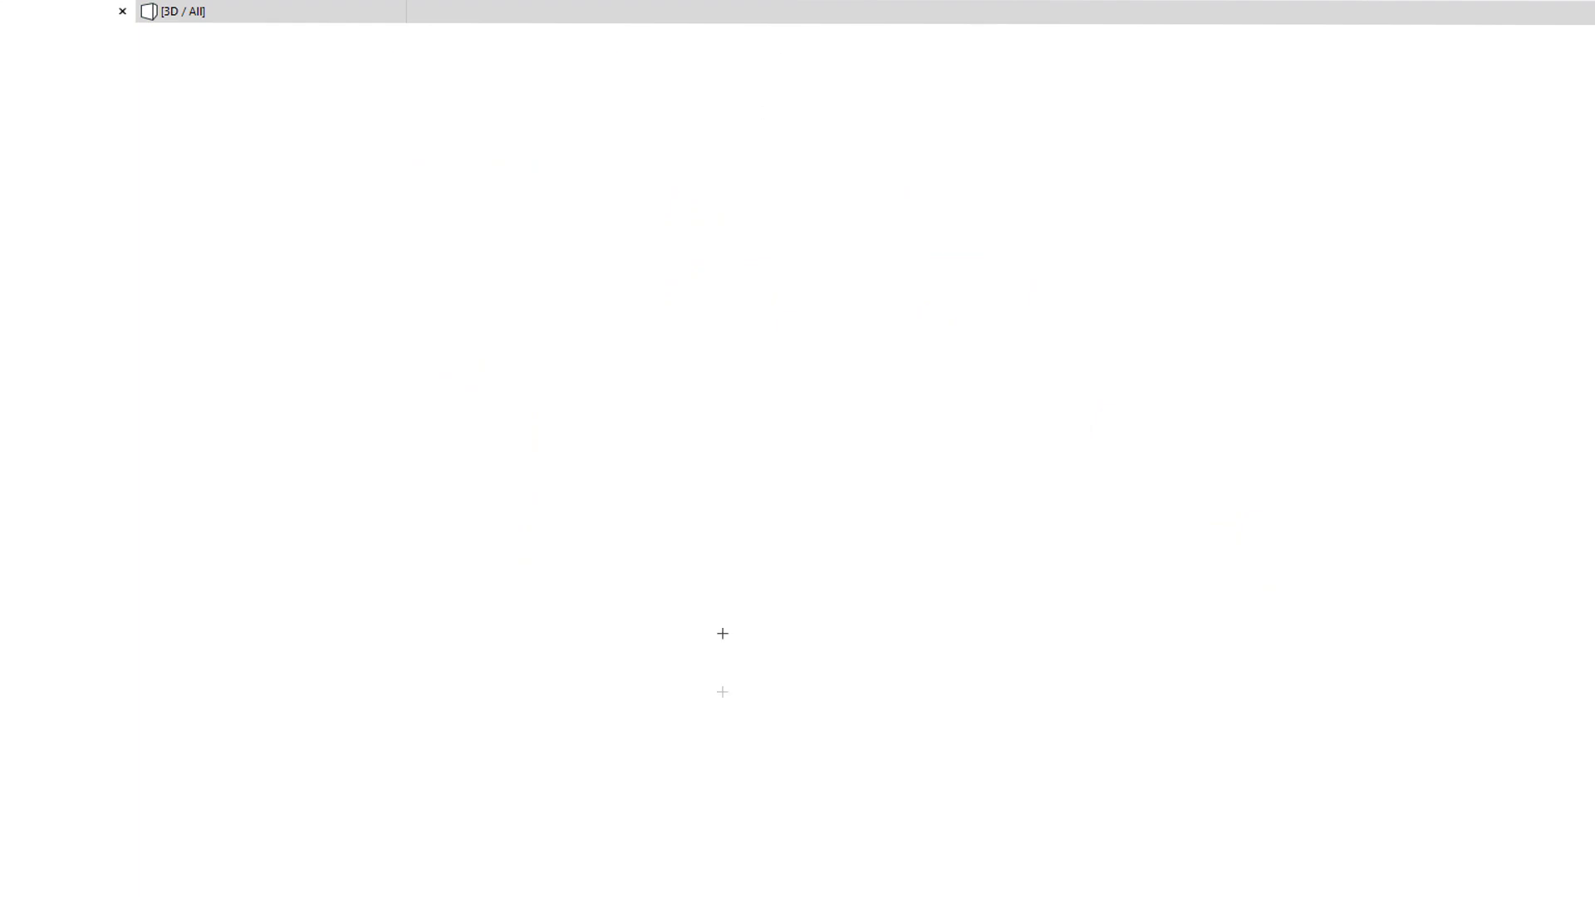
# - Draw a straight ten-riser stair, shift its bottom-right corner 500 right, and arc the right edge at radius 5000
pyautogui.click(718, 729)
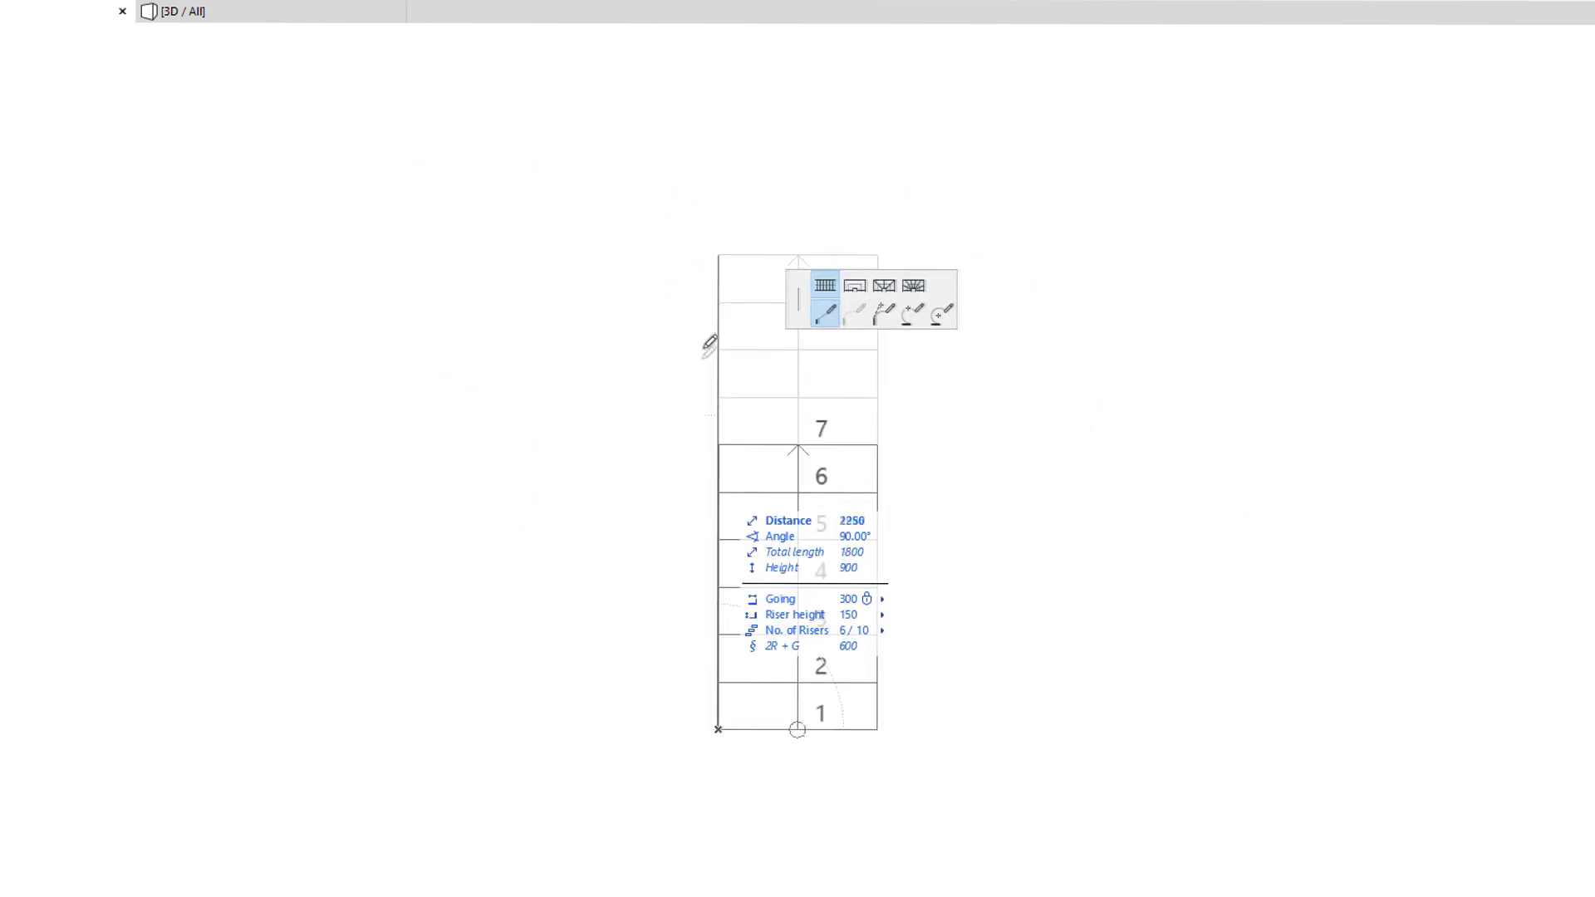
pyautogui.click(719, 254)
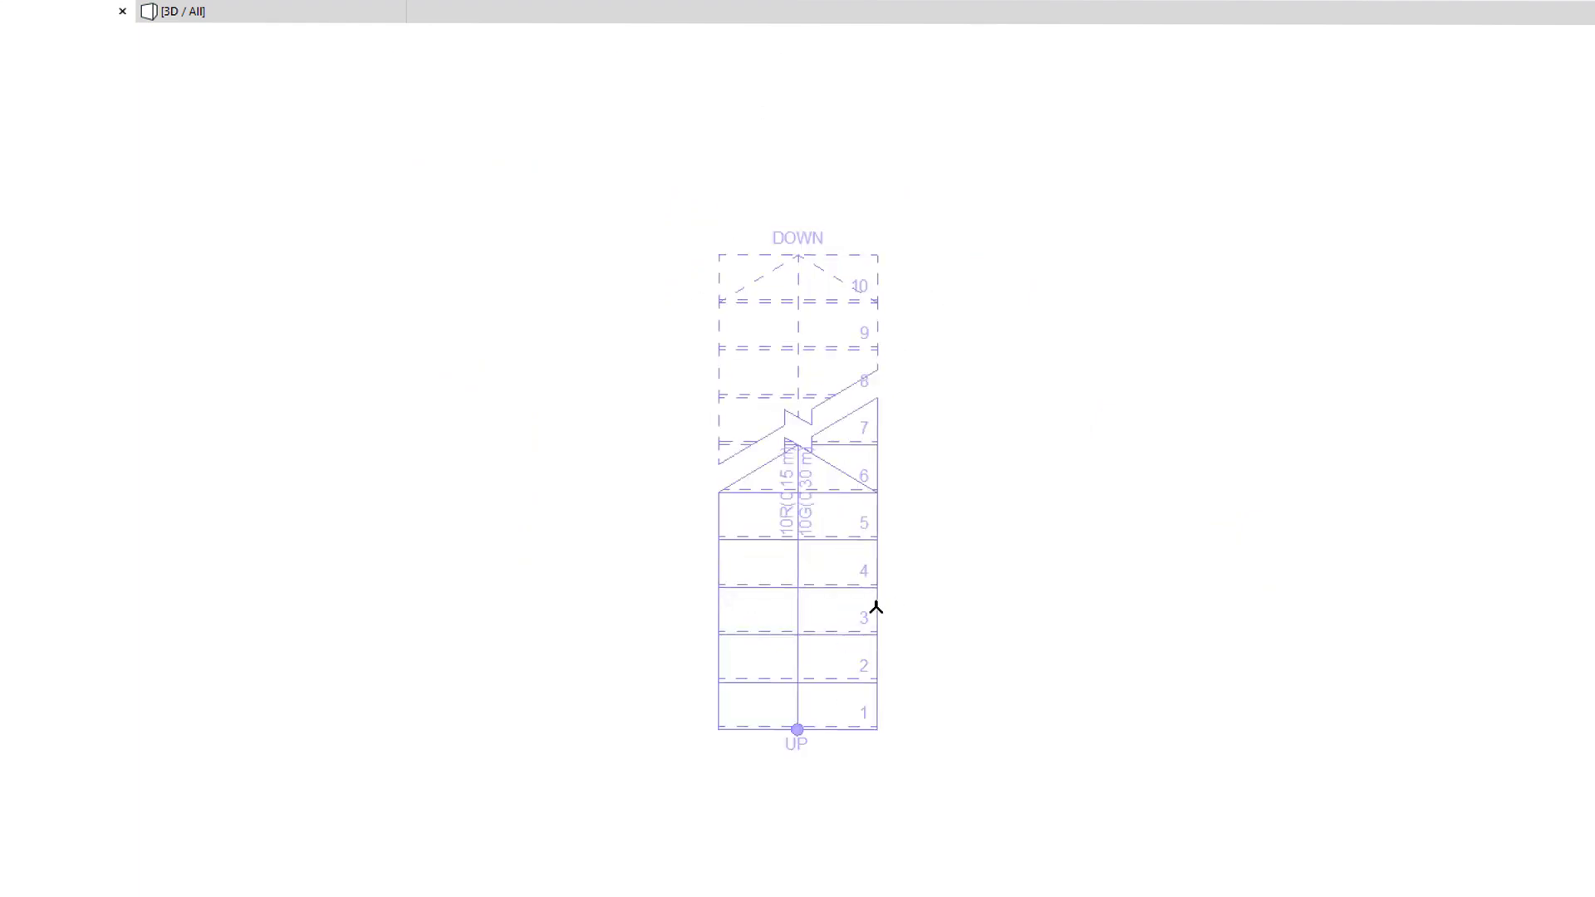
pyautogui.click(876, 608)
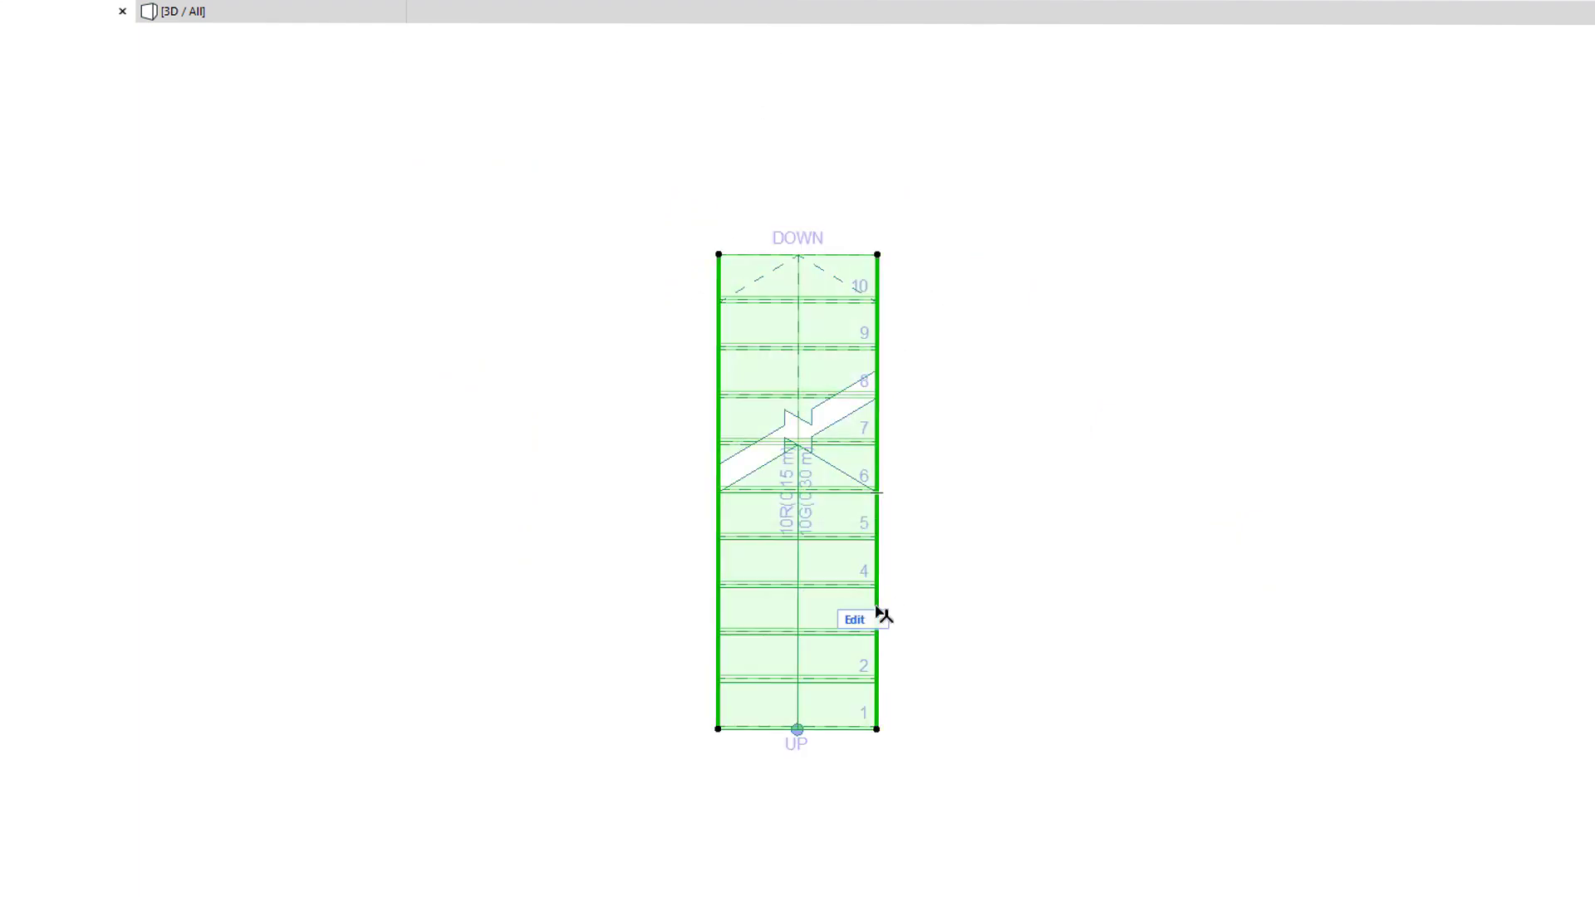
pyautogui.click(877, 729)
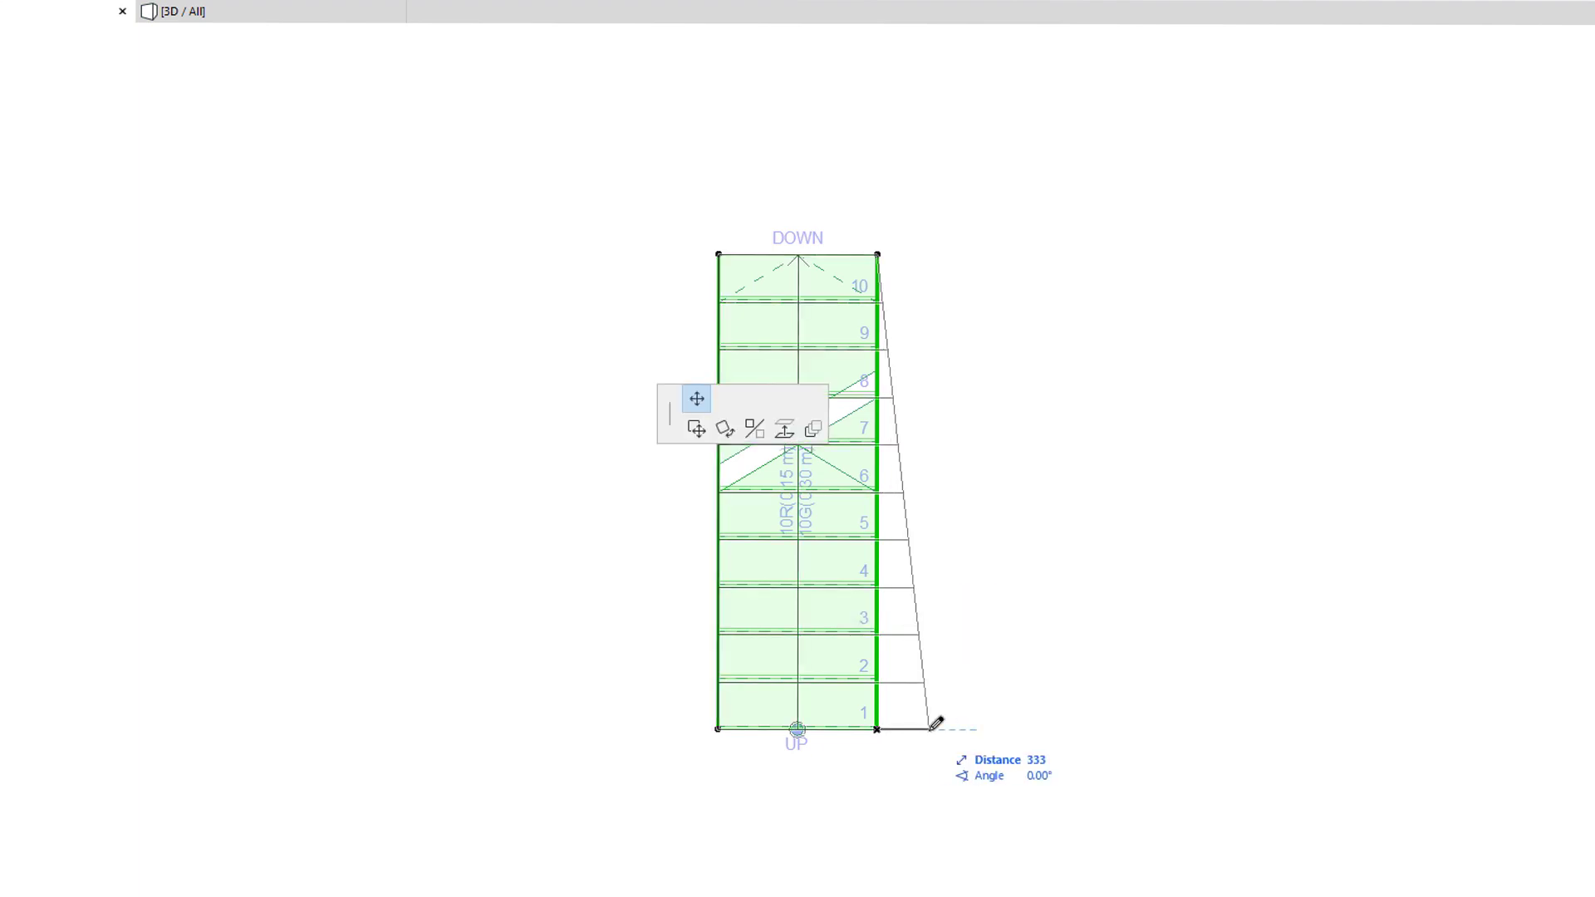
pyautogui.write('500')
pyautogui.press('Return')
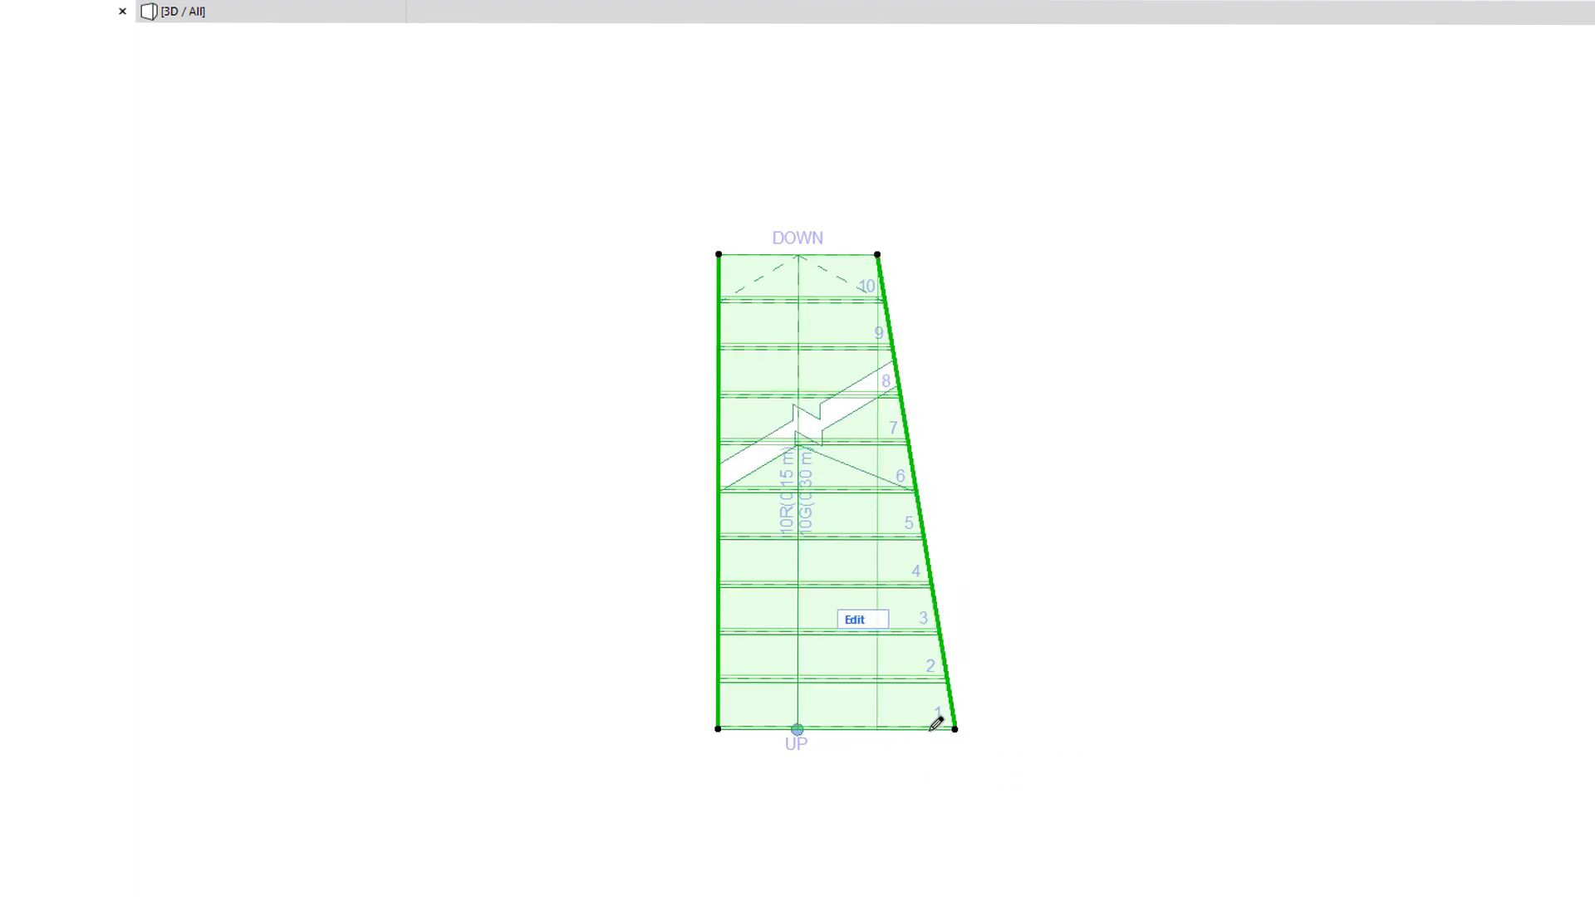
pyautogui.click(927, 554)
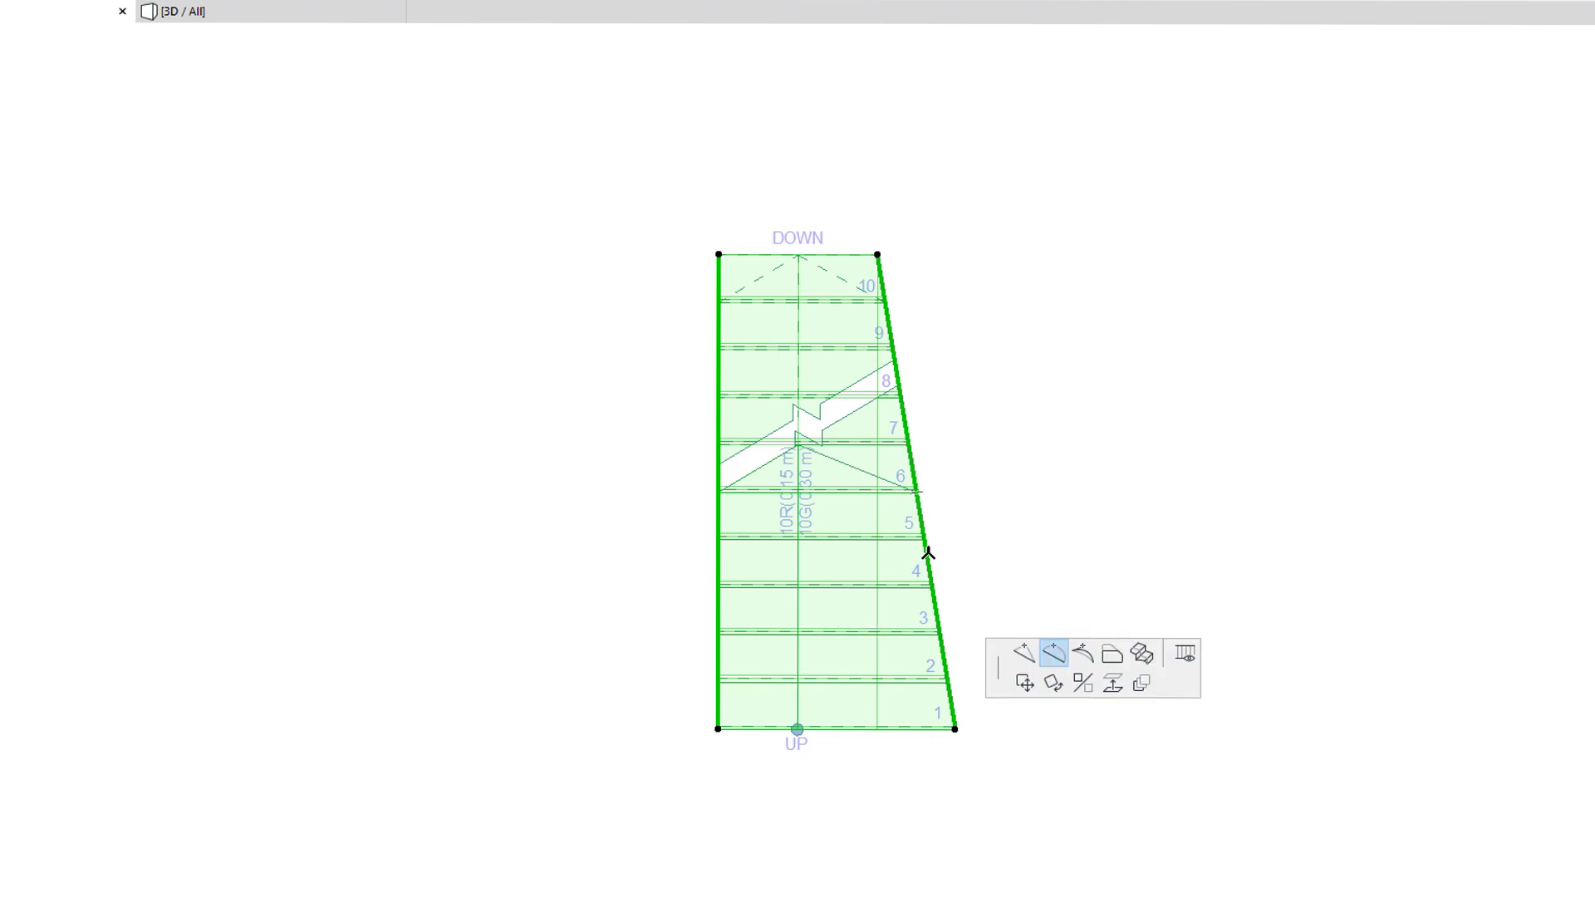
pyautogui.write('5000')
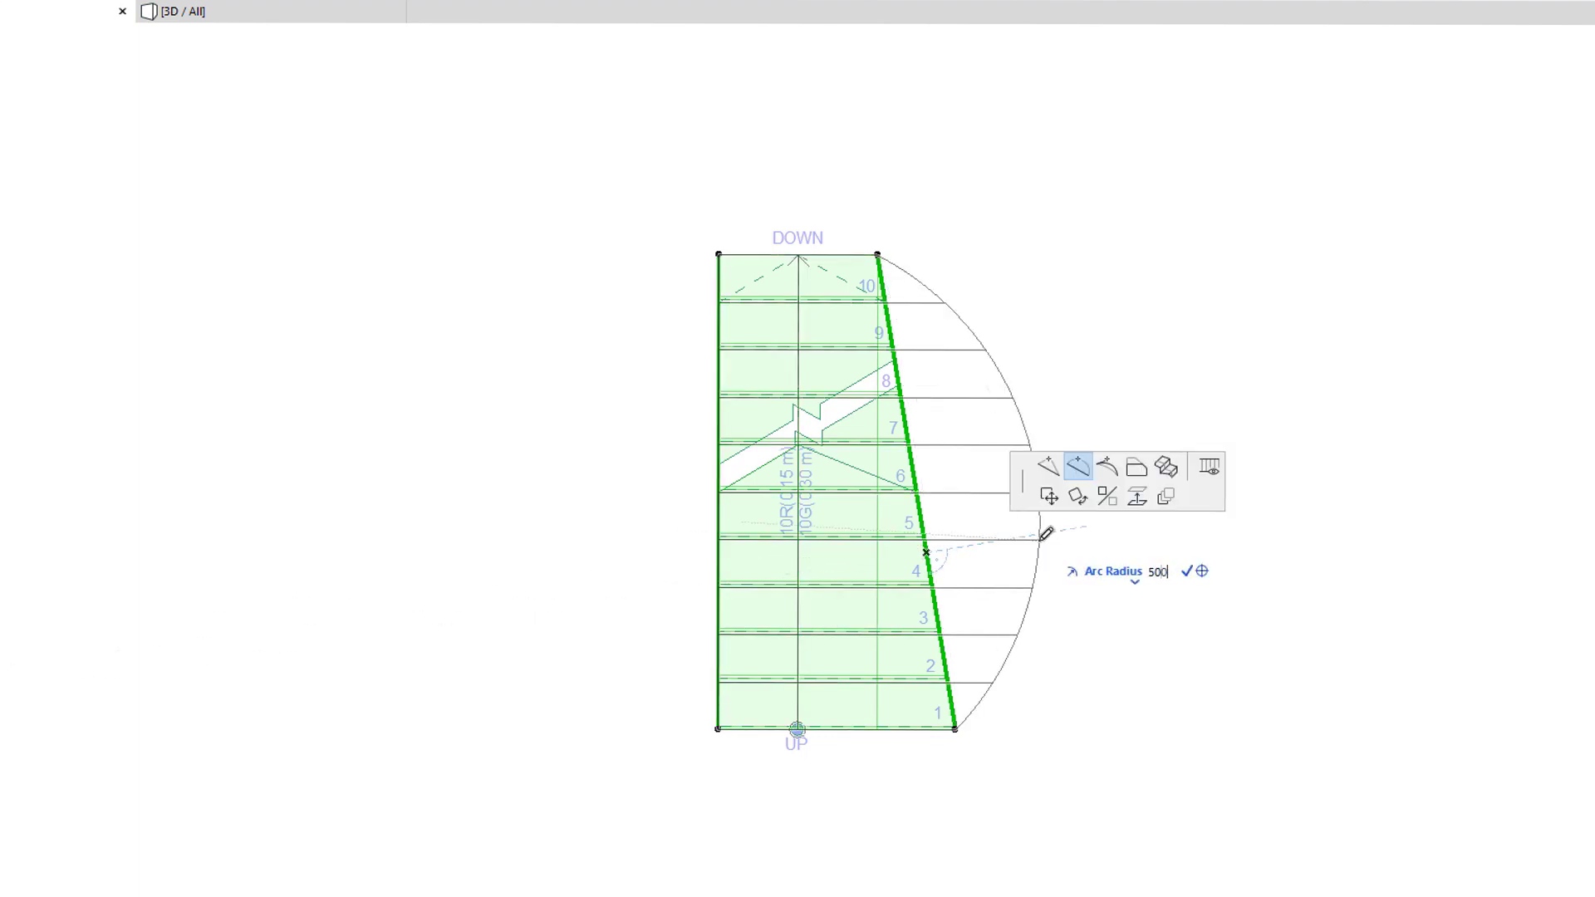